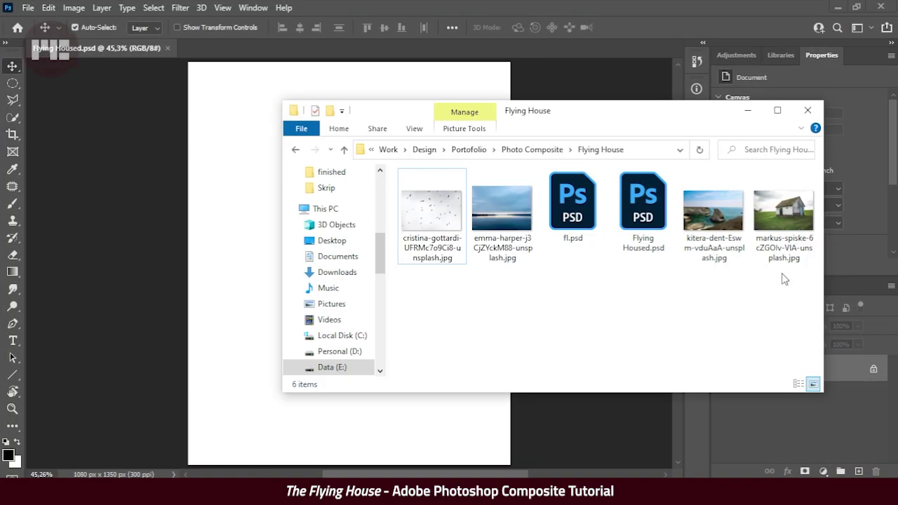
Stretch the lake photo to fill the whole canvas and commit the transform.
mouse_move(479, 353)
mouse_down()
mouse_move(552, 417)
mouse_move(530, 393)
mouse_up()
drag(368, 393, 368, 418)
drag(371, 146, 371, 124)
key(Return)
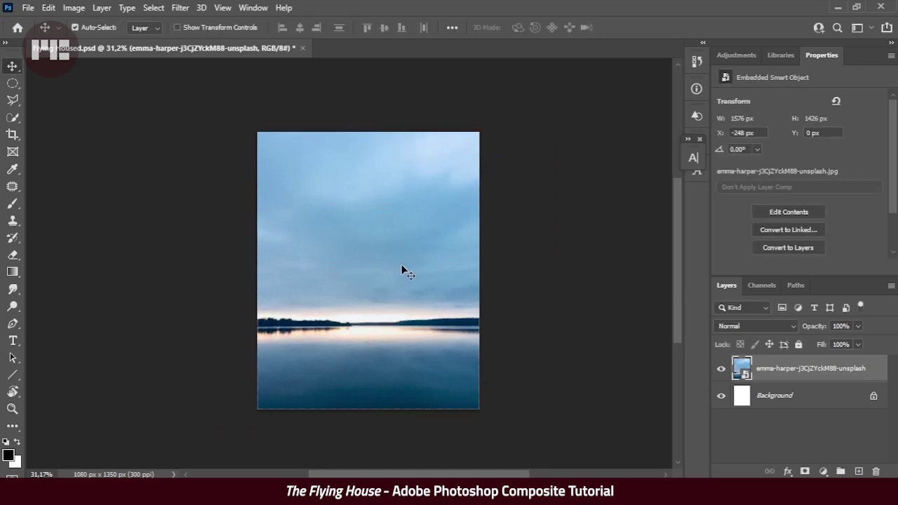
key(ctrl+0)
Rename the lake photo layer to BG and save Flying Housed.psd.
double_click(807, 369)
text(BG)
key(Return)
key(ctrl+s)
key(Return)
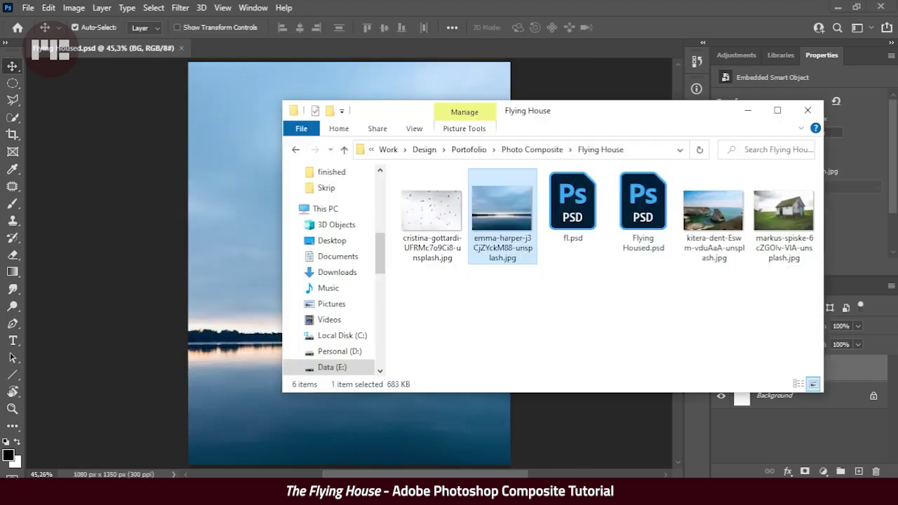
Place the house photo onto the canvas as a smart object above BG.
drag(782, 200, 404, 279)
key(Return)
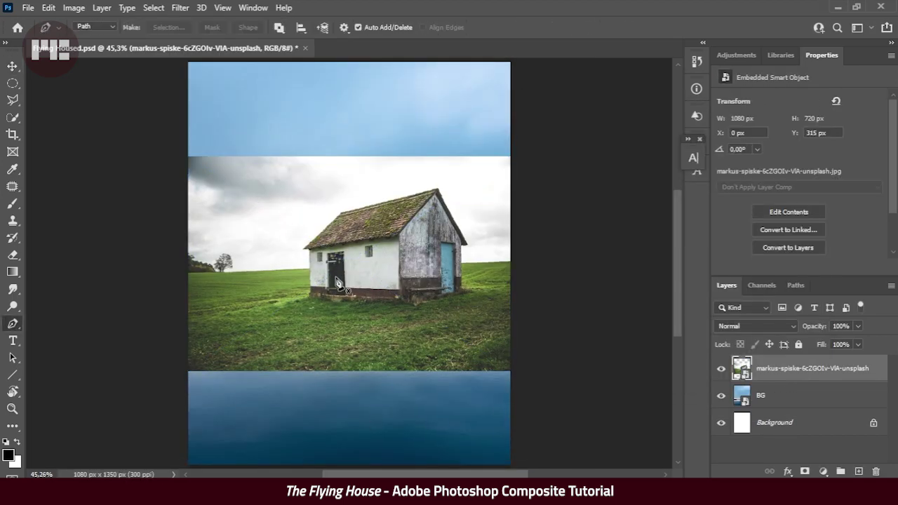
scroll(281, 274, up, 5)
Start a Pen outline at the house's wall edge and follow the roof corner.
key(p)
scroll(280, 274, up, 3)
click(296, 265)
drag(297, 266, 310, 210)
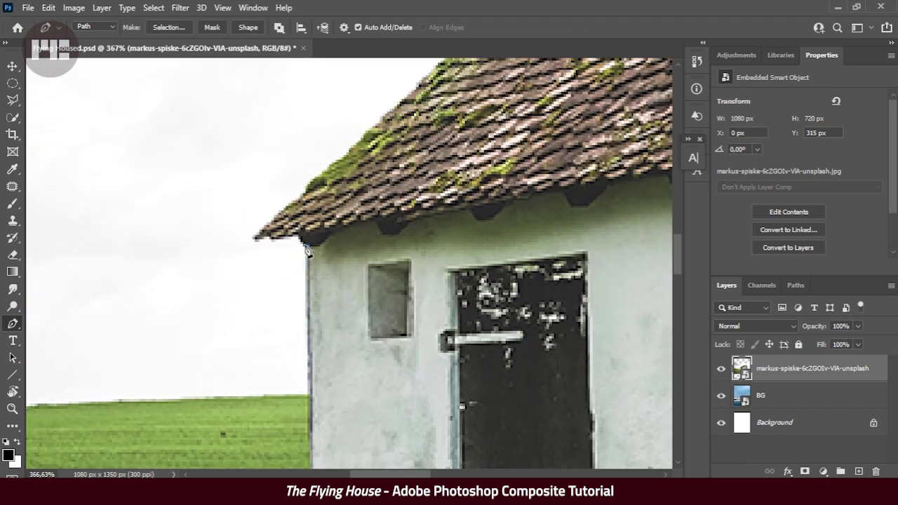
drag(265, 244, 315, 289)
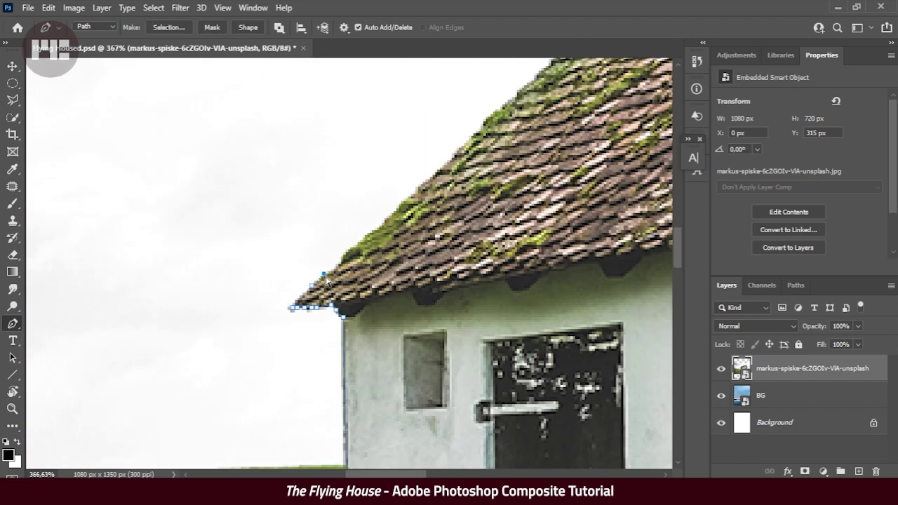
drag(412, 198, 357, 299)
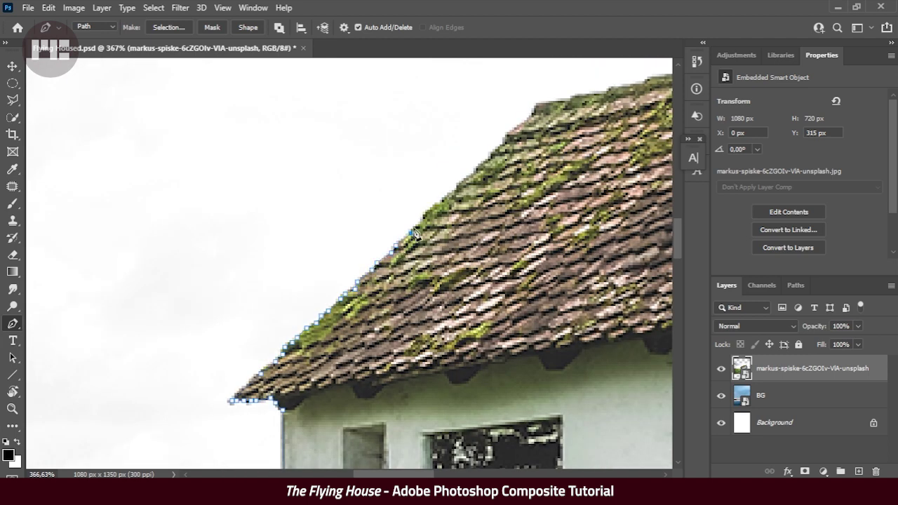
drag(455, 195, 433, 260)
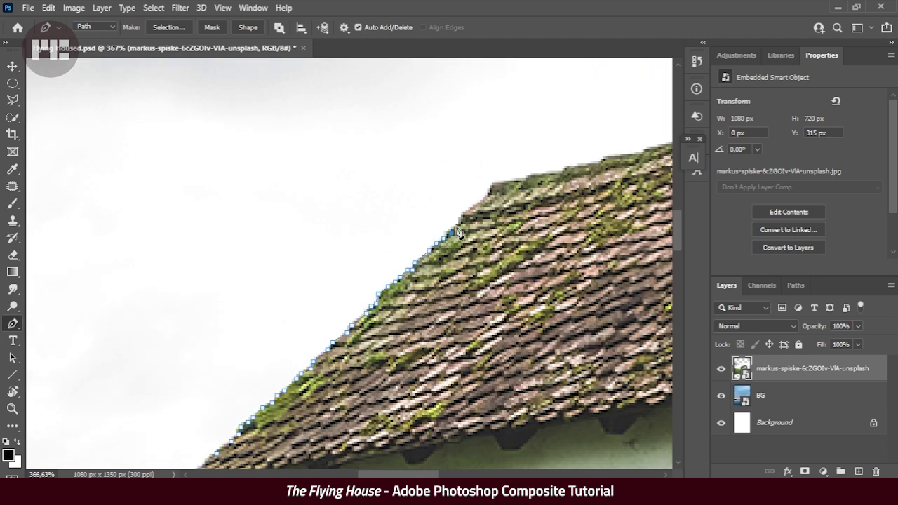
drag(490, 202, 413, 280)
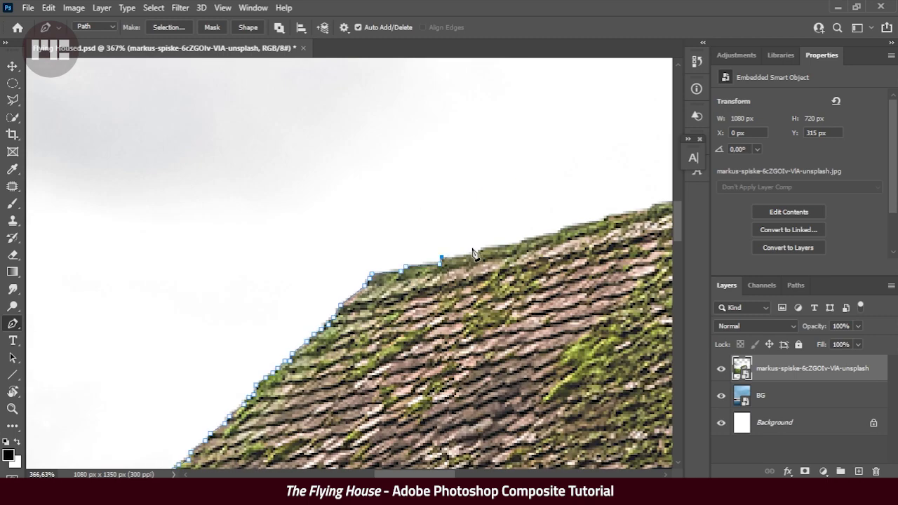
drag(511, 246, 424, 295)
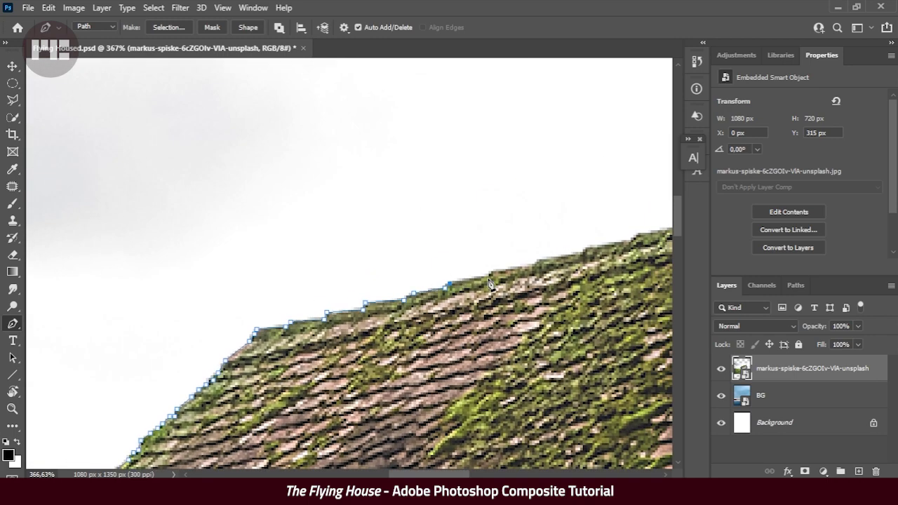
mouse_move(495, 281)
mouse_down()
mouse_move(418, 301)
mouse_move(436, 293)
mouse_move(395, 266)
mouse_move(421, 267)
mouse_move(424, 280)
mouse_up()
Add Pen anchors along the roof edge, over the gable peak and down the right roof.
click(463, 294)
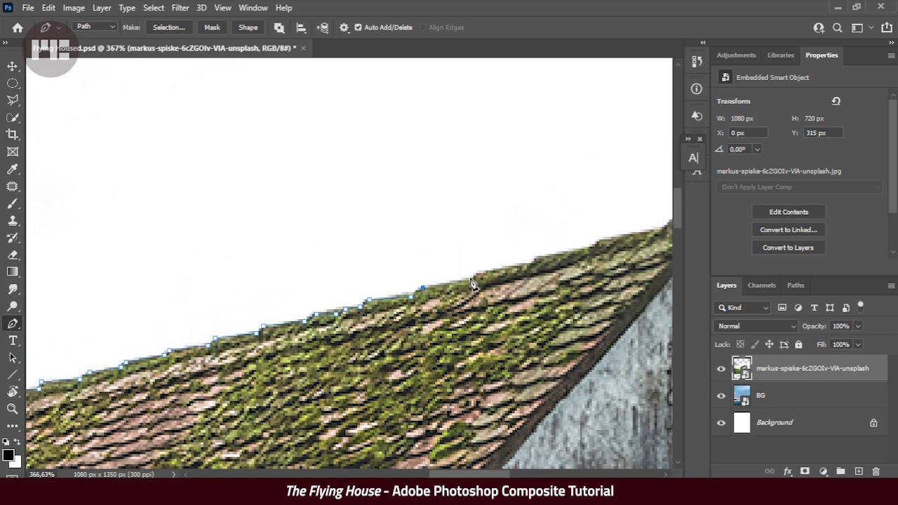
drag(491, 256, 449, 270)
click(472, 265)
drag(528, 249, 422, 270)
click(426, 270)
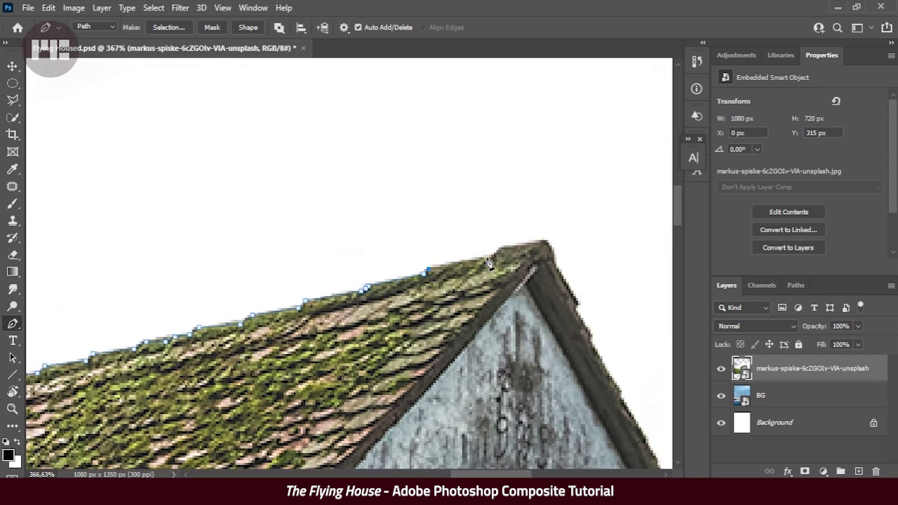
drag(547, 247, 468, 255)
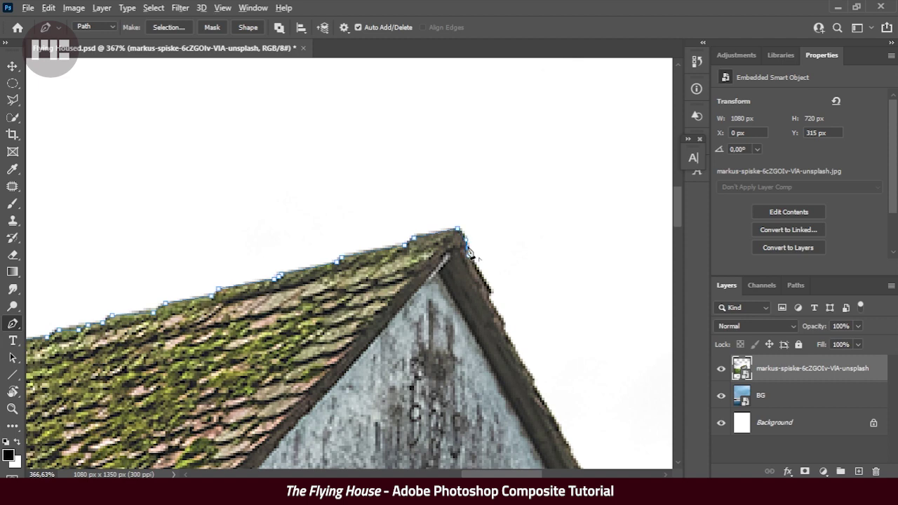
click(489, 299)
mouse_move(508, 332)
mouse_down()
mouse_move(481, 309)
mouse_move(468, 254)
mouse_move(419, 205)
mouse_up()
click(451, 252)
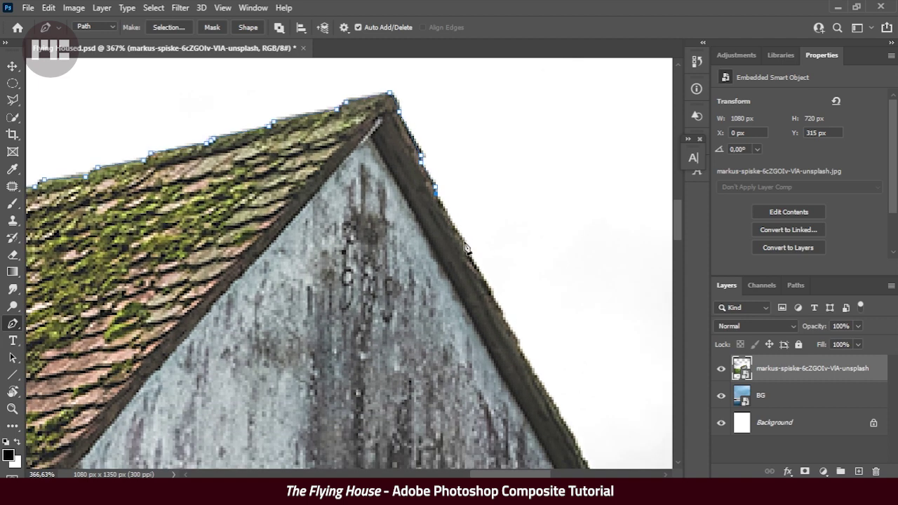
Continue anchoring along the right roof edge to the right roof corner.
drag(449, 231, 414, 192)
click(440, 263)
mouse_move(454, 288)
mouse_down()
mouse_move(447, 222)
mouse_move(423, 179)
mouse_up()
click(444, 218)
mouse_move(447, 225)
mouse_down()
mouse_move(425, 179)
mouse_move(430, 187)
mouse_up()
click(443, 208)
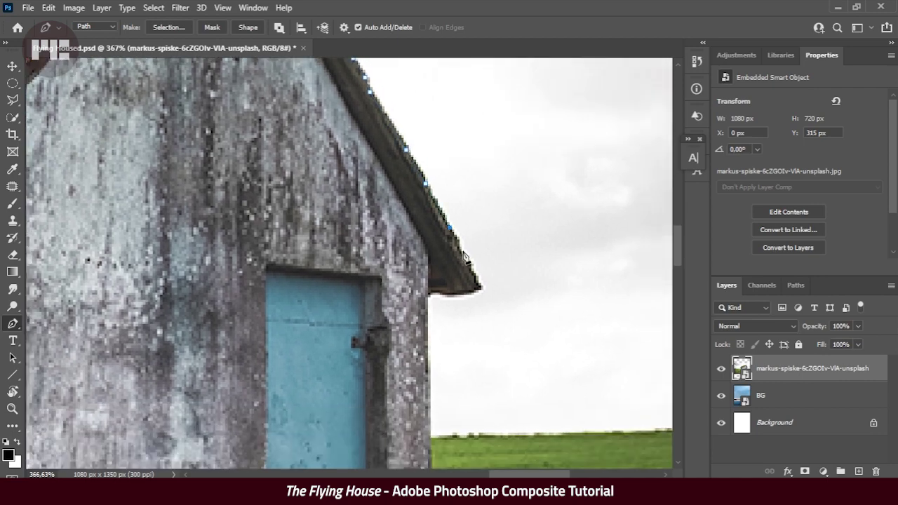
click(470, 264)
drag(470, 264, 439, 212)
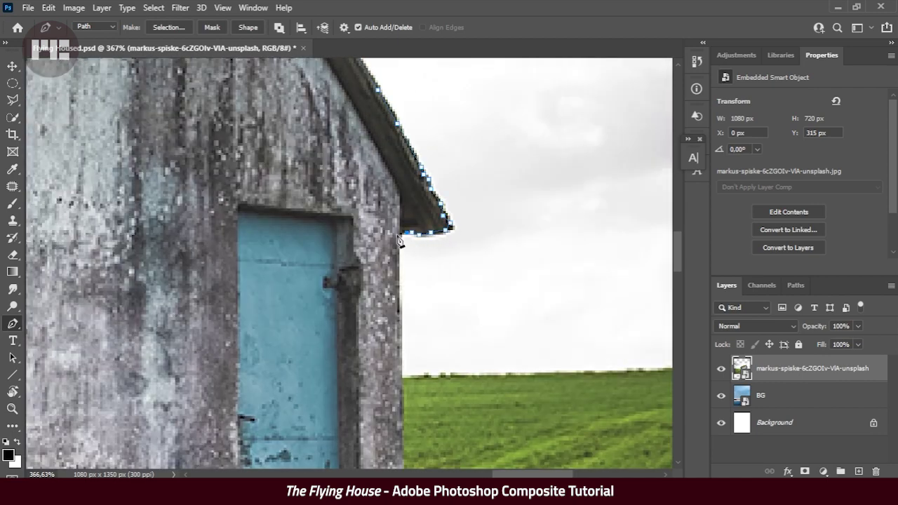
Run the house outline down the wall edge to the wall's base.
scroll(400, 241, down, 2)
drag(393, 336, 365, 175)
click(363, 337)
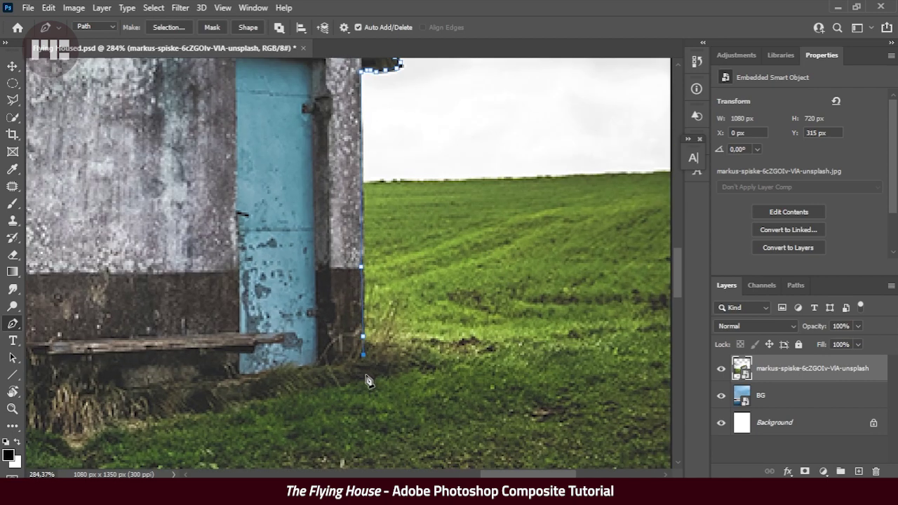
scroll(330, 395, down, 2)
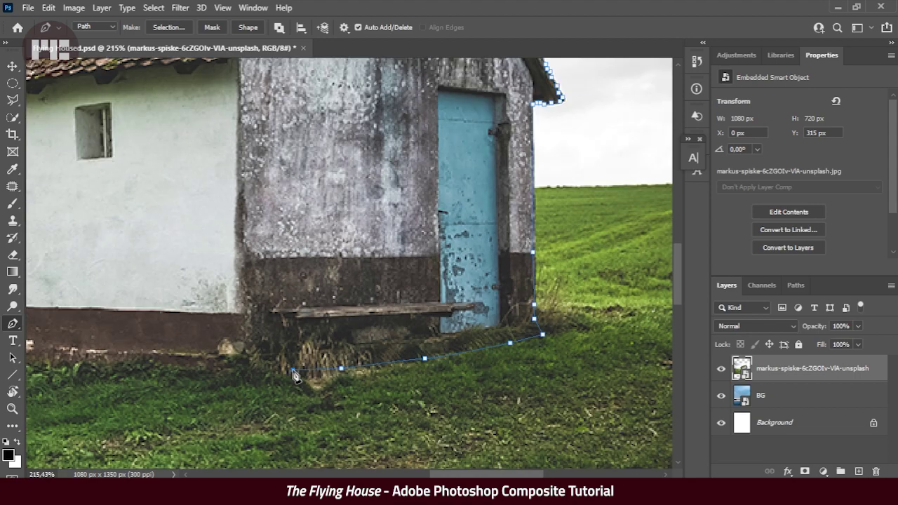
scroll(309, 386, left, 2)
scroll(326, 396, left, 2)
scroll(344, 407, left, 2)
scroll(365, 416, left, 1)
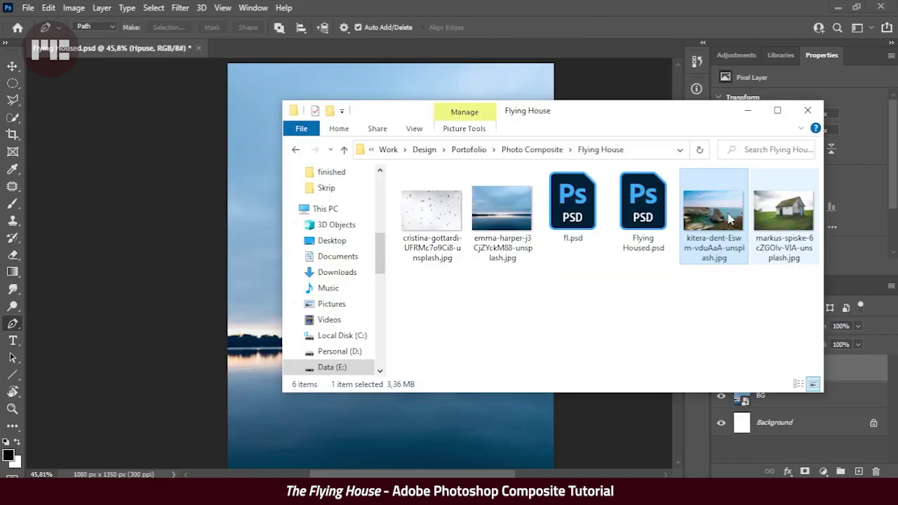
Open the cliff photo on its own and start a Pen outline along the rock edge.
double_click(730, 219)
scroll(545, 206, up, 3)
scroll(371, 357, up, 3)
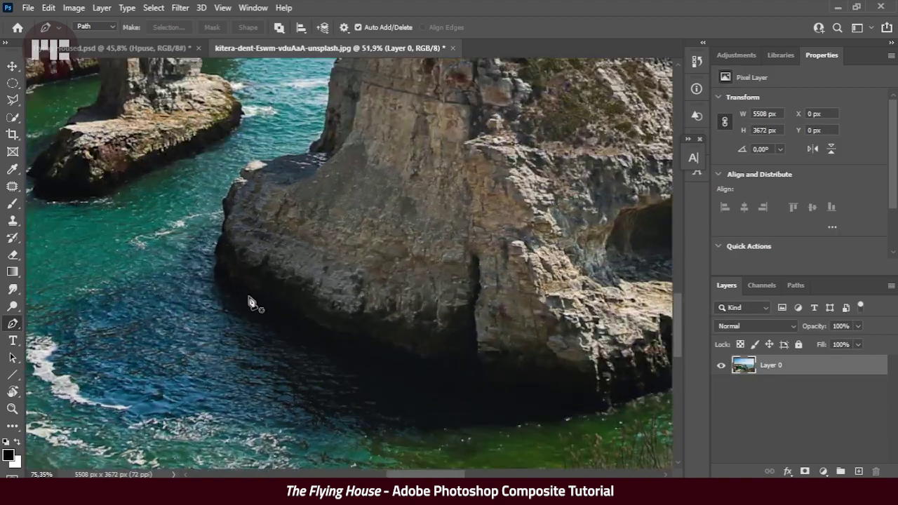
click(205, 234)
click(224, 254)
click(228, 271)
click(250, 241)
click(310, 272)
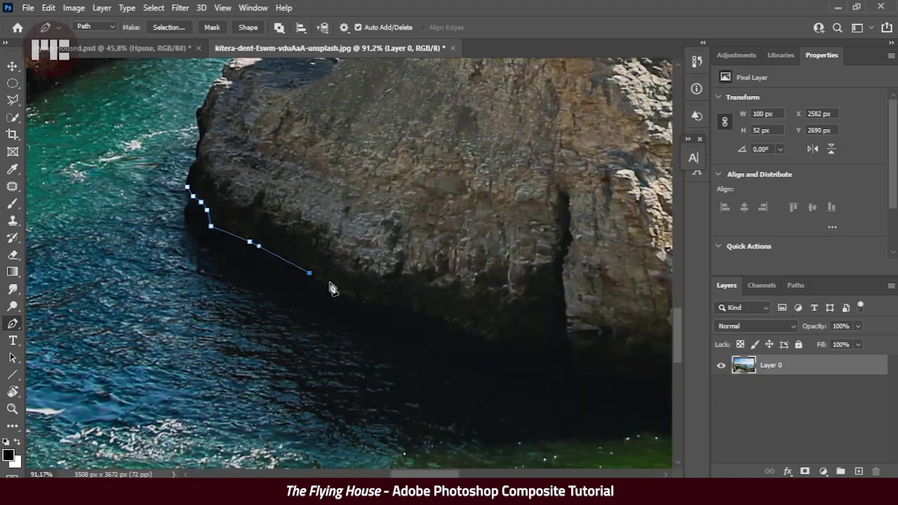
click(408, 309)
Extend the rock outline along the ledge base to the rock's right end.
drag(468, 313, 395, 273)
click(462, 306)
drag(522, 325, 467, 262)
click(385, 257)
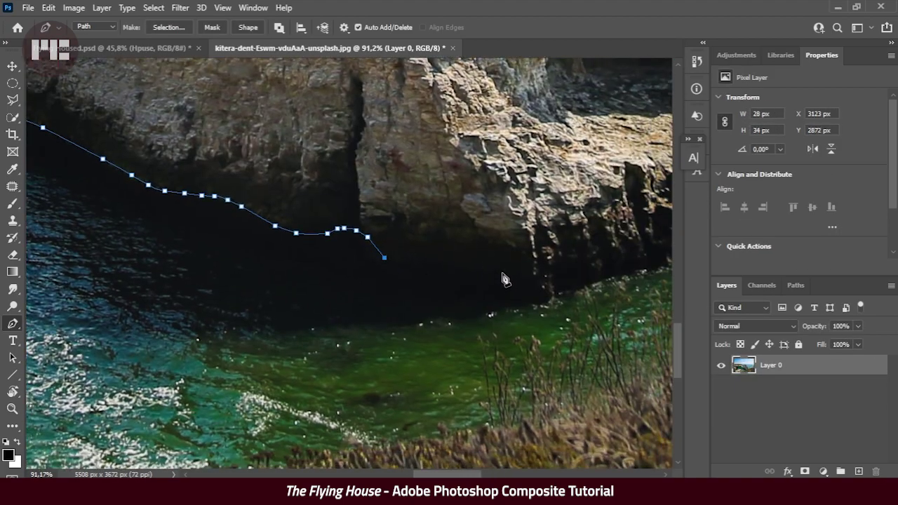
click(502, 273)
click(531, 267)
click(548, 269)
click(555, 268)
drag(598, 267, 474, 272)
drag(529, 256, 340, 240)
click(343, 233)
click(407, 225)
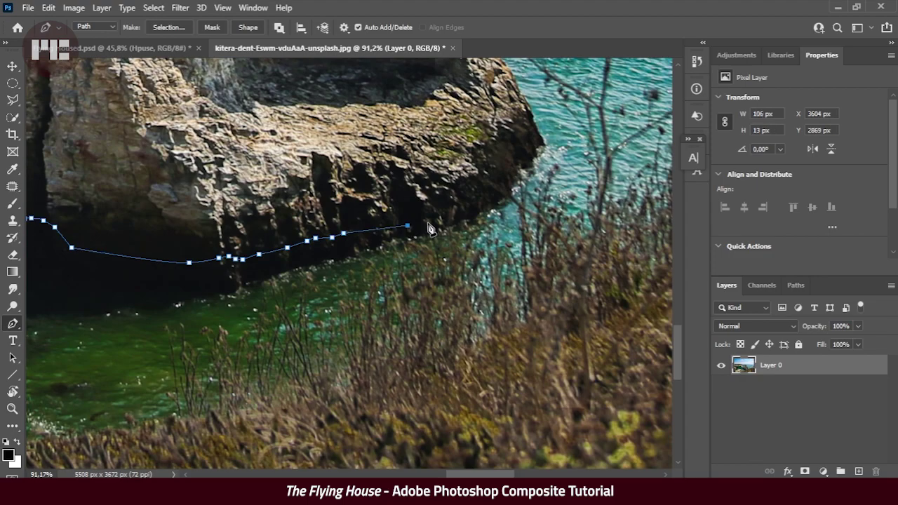
Add anchors up the rock edge and the lower cliff edge.
scroll(537, 153, up, 2)
scroll(520, 274, up, 1)
click(535, 307)
click(522, 283)
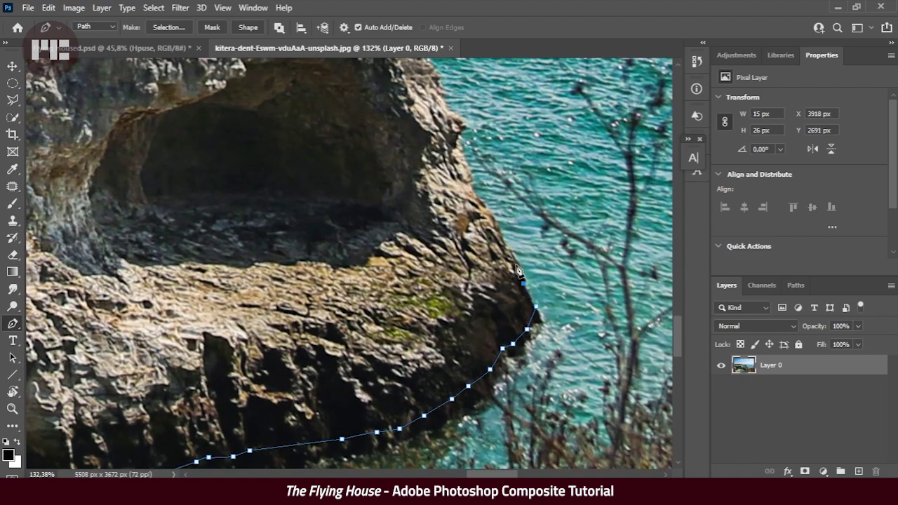
click(484, 212)
mouse_move(449, 210)
mouse_down()
mouse_move(464, 270)
mouse_move(471, 244)
mouse_up()
click(480, 231)
drag(450, 181, 462, 239)
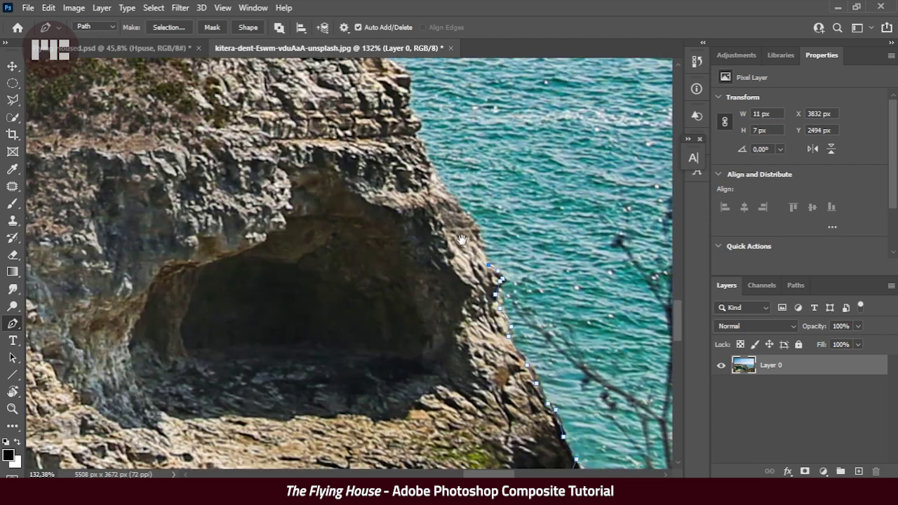
drag(429, 170, 458, 254)
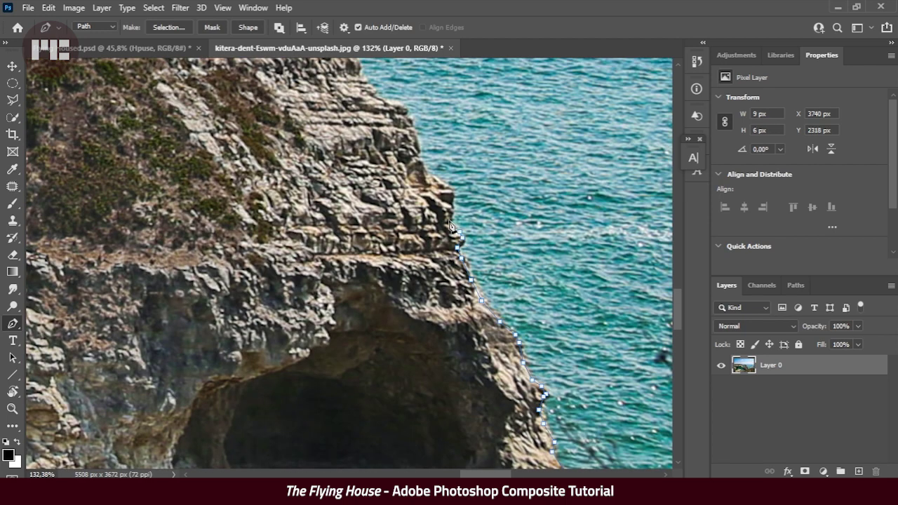
drag(446, 189, 453, 287)
click(438, 240)
Continue the outline up the cliff edge and along the cliff top.
drag(439, 240, 444, 303)
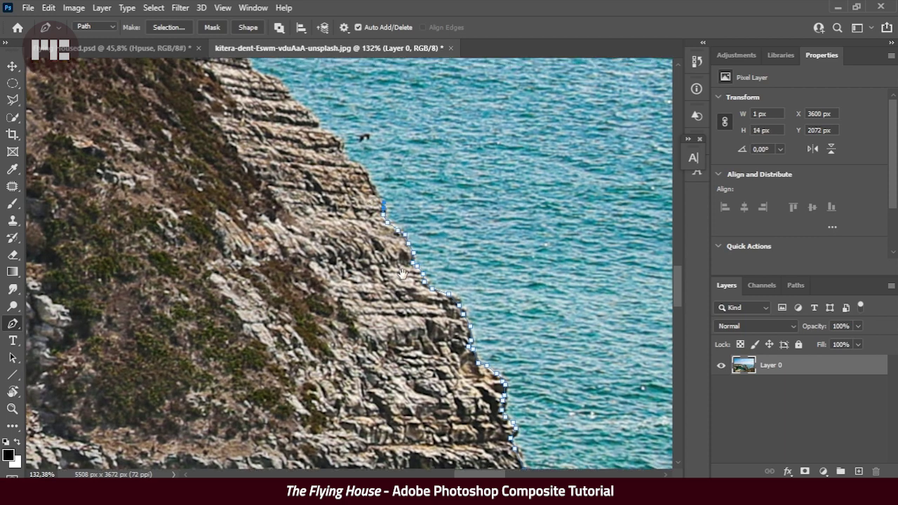
drag(401, 234, 449, 327)
click(416, 274)
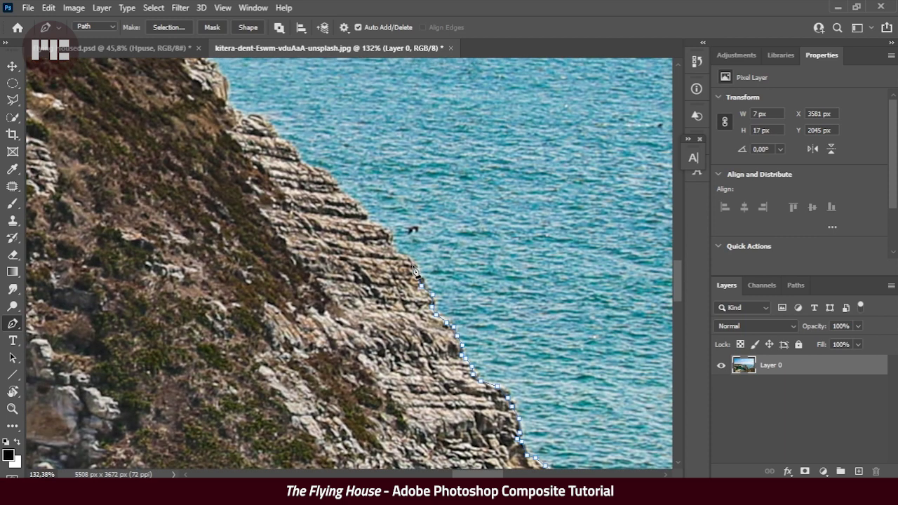
drag(366, 218, 405, 329)
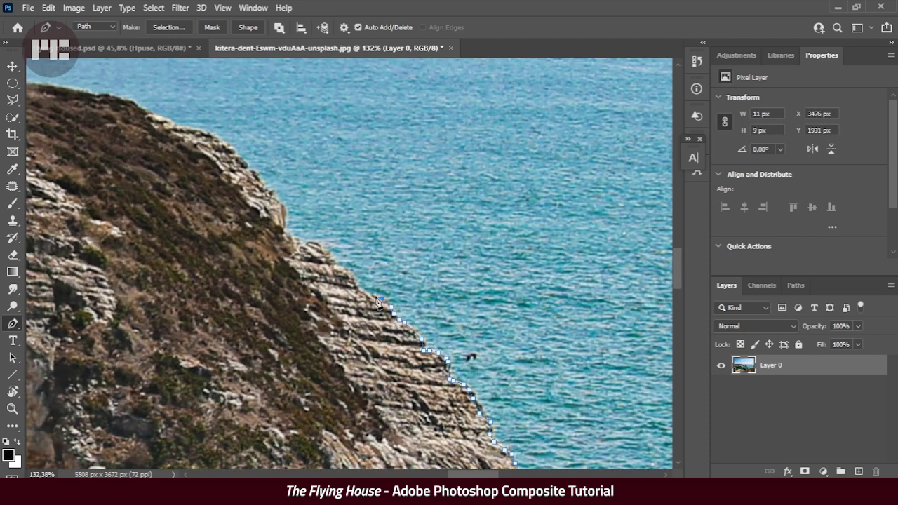
drag(302, 249, 365, 318)
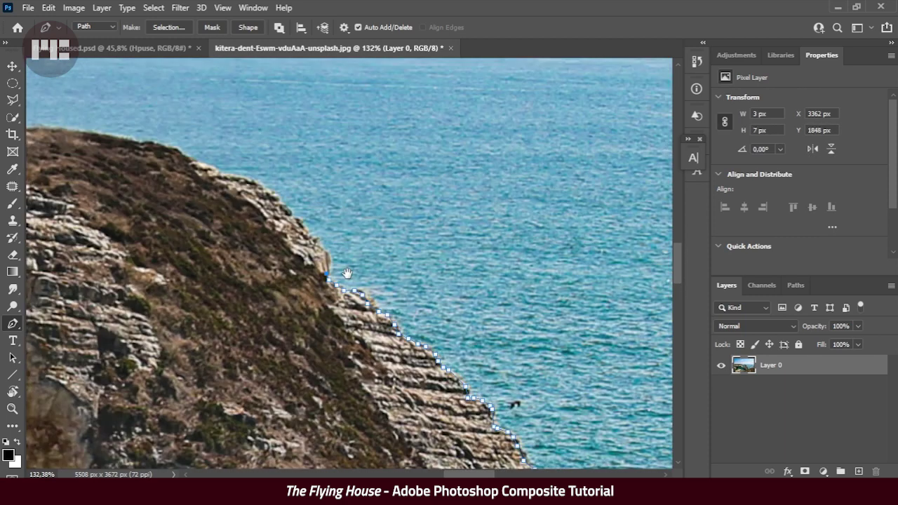
click(341, 275)
drag(287, 218, 360, 292)
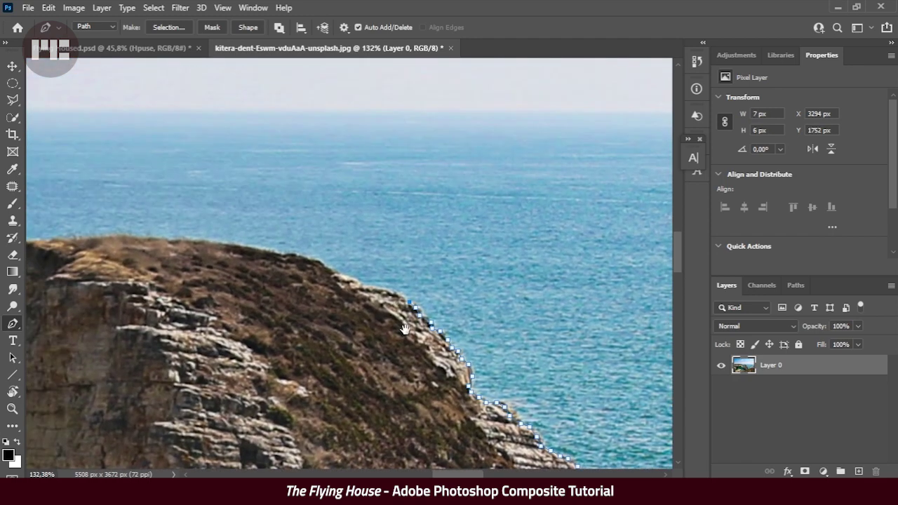
drag(316, 265, 576, 308)
click(509, 295)
drag(397, 283, 463, 298)
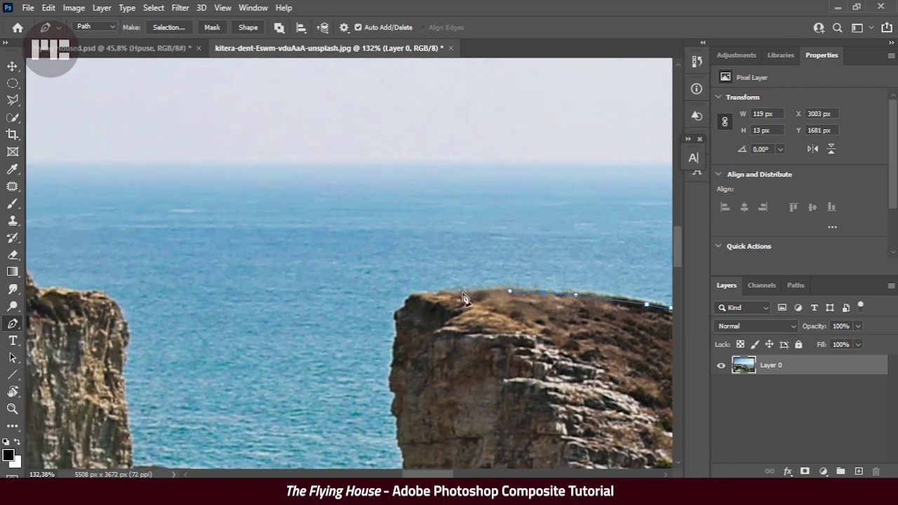
scroll(413, 299, up, 2)
Place anchors down the cliff's left edge, panning down to follow the rock.
click(468, 211)
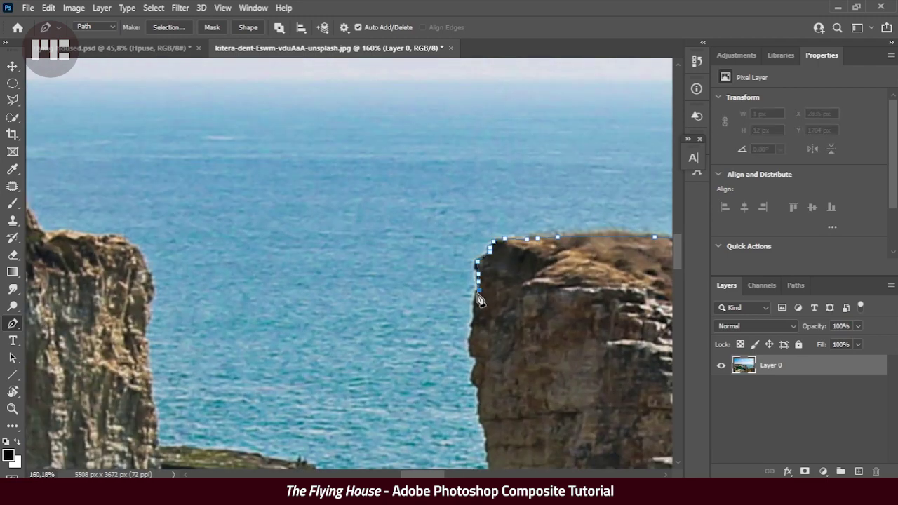
click(465, 242)
click(464, 288)
scroll(464, 267, down, 2)
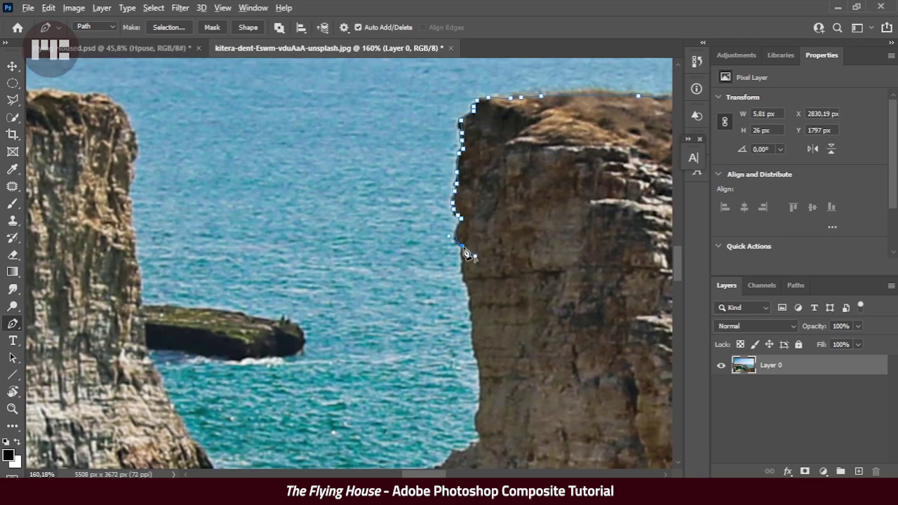
scroll(456, 252, down, 3)
click(447, 223)
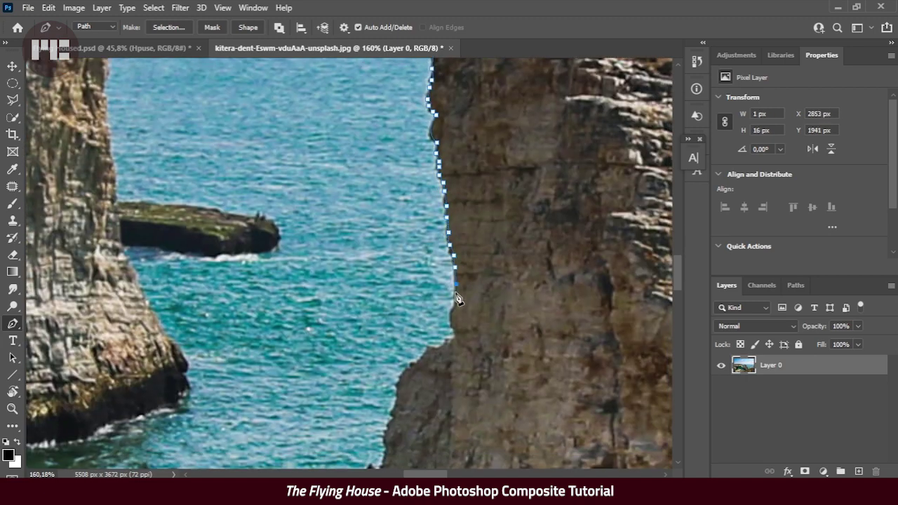
scroll(458, 345, down, 3)
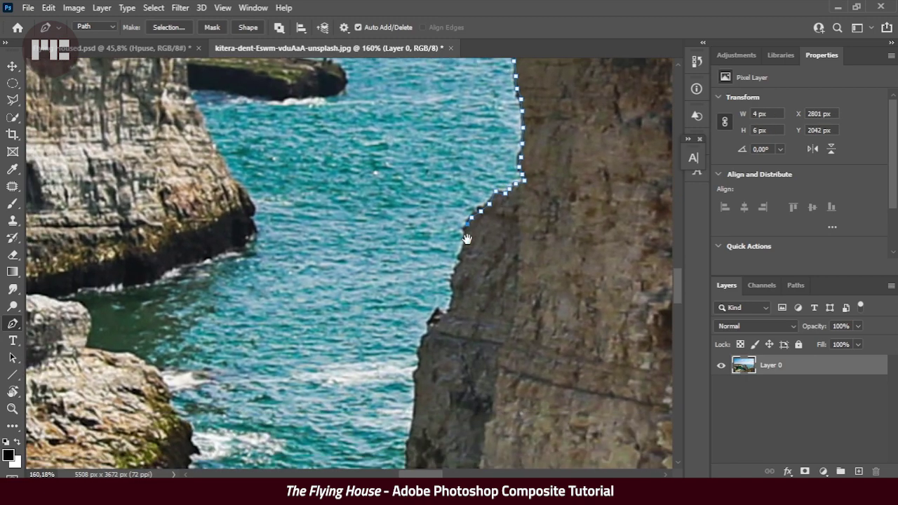
scroll(456, 271, down, 2)
drag(433, 329, 514, 179)
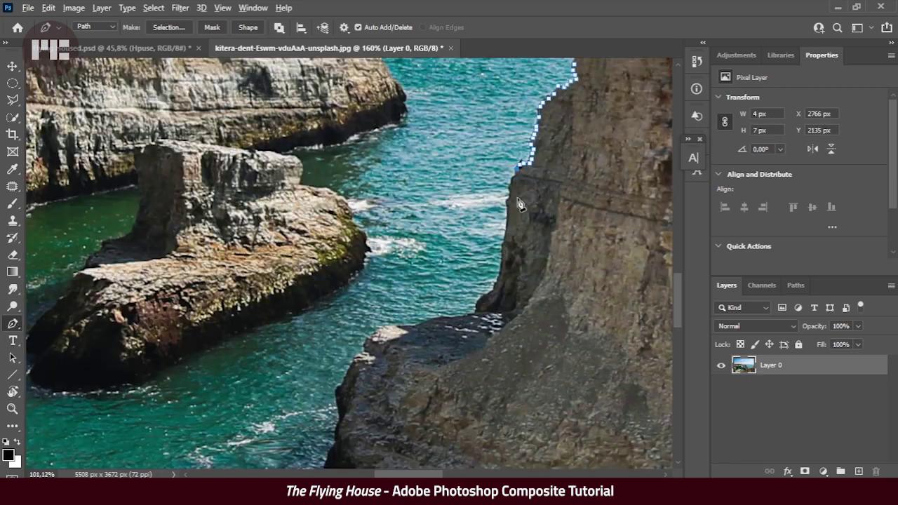
scroll(514, 179, down, 2)
scroll(511, 206, up, 3)
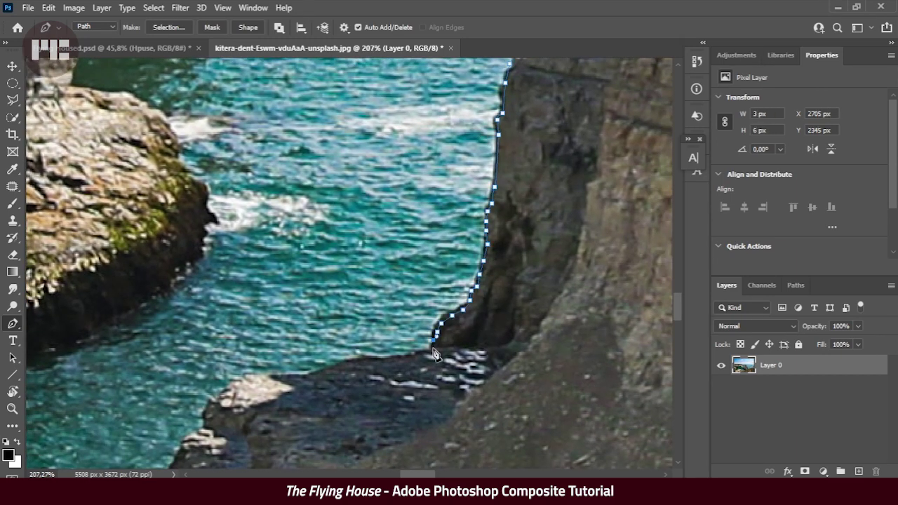
scroll(433, 353, down, 1)
scroll(411, 284, down, 1)
scroll(315, 306, up, 1)
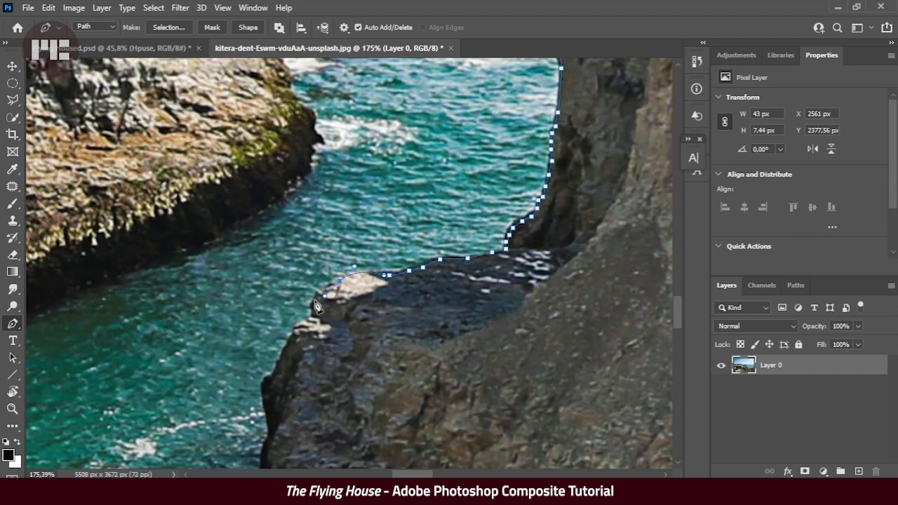
mouse_move(296, 341)
mouse_down()
mouse_move(342, 290)
mouse_move(349, 261)
mouse_up()
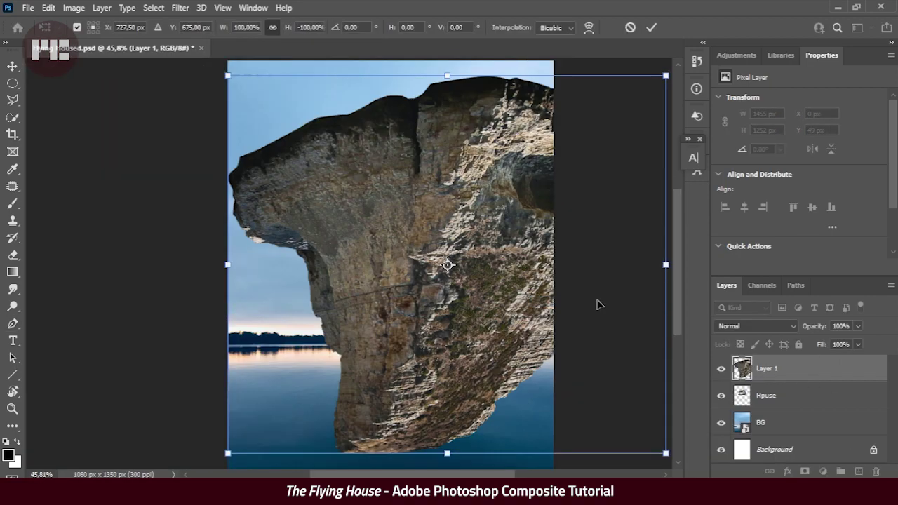
Flip the cut-out rock horizontally and rename Layer 1 to Rock.
right_click(465, 280)
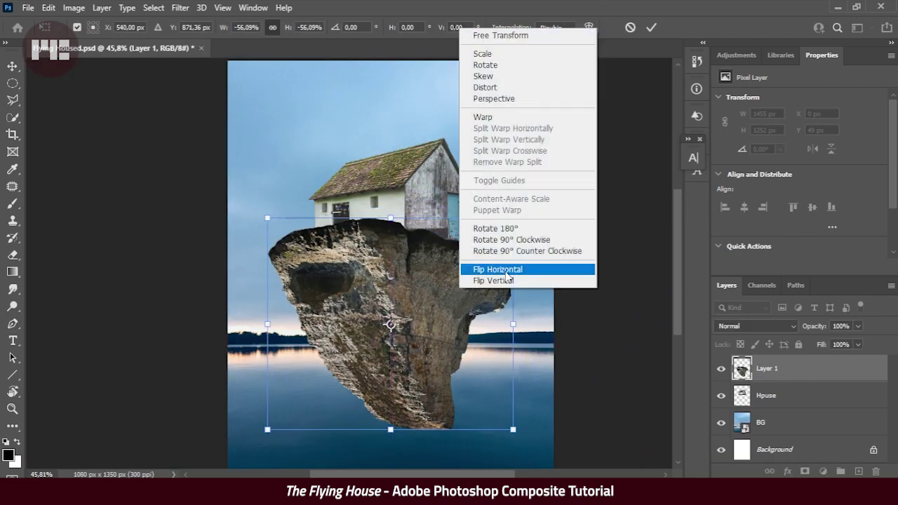
click(491, 266)
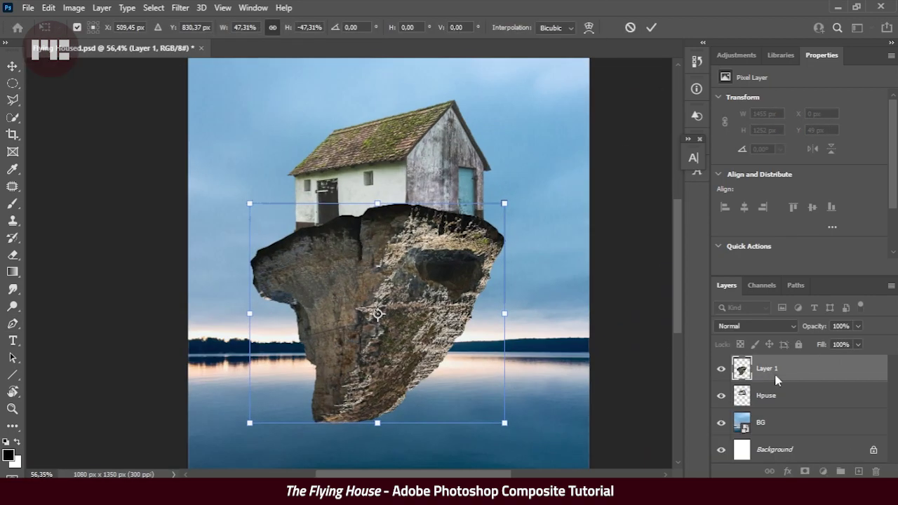
double_click(768, 369)
text(Rock)
key(Return)
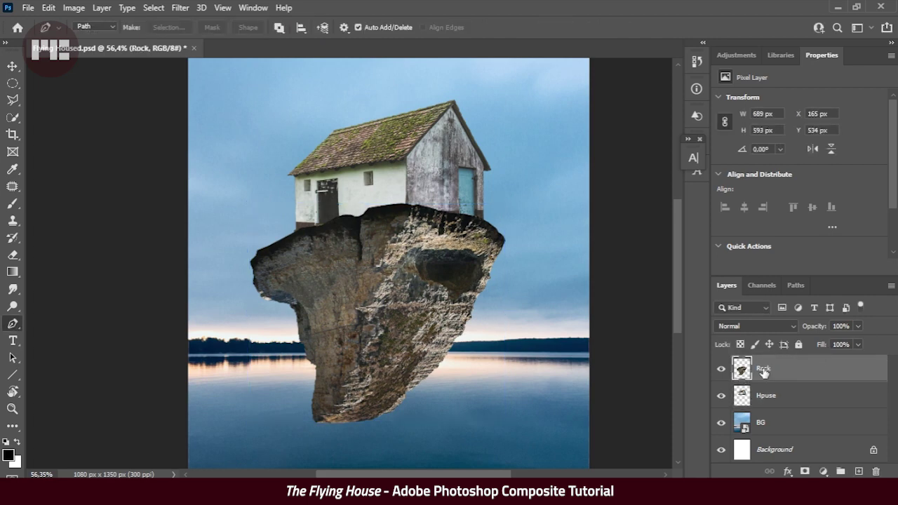
Drop Rock to 71% opacity and warp it to sit snugly under the house base.
key(7)
key(1)
scroll(484, 249, up, 3)
key(ctrl+t)
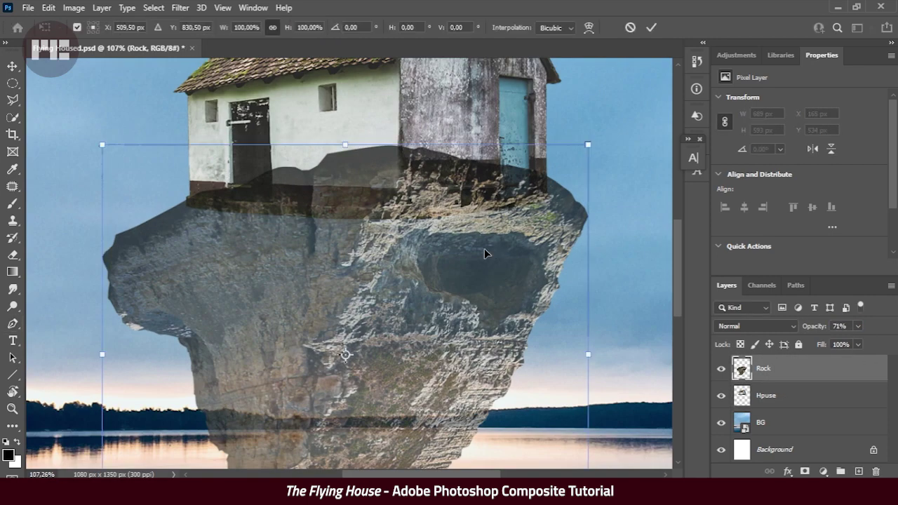
right_click(460, 222)
click(483, 308)
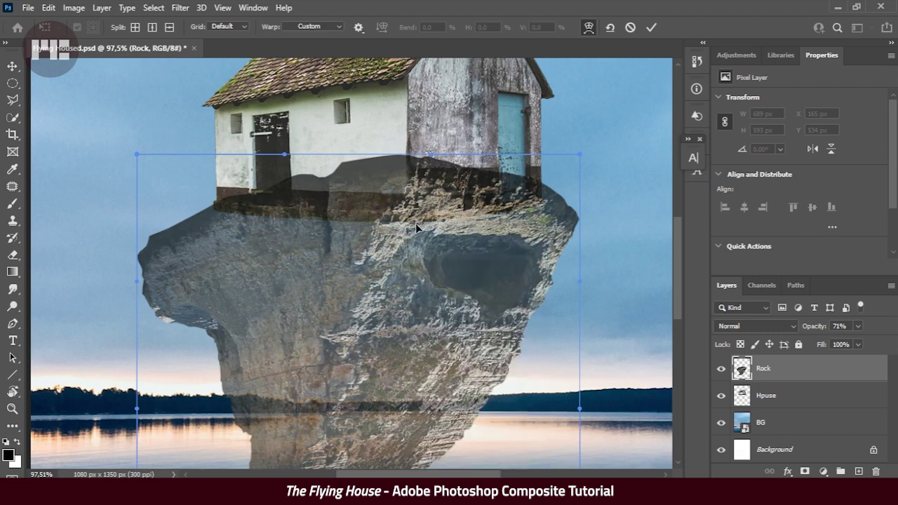
right_click(416, 224)
mouse_move(393, 210)
mouse_down()
mouse_move(160, 256)
mouse_move(256, 227)
mouse_move(540, 230)
mouse_move(212, 214)
mouse_move(461, 193)
mouse_up()
scroll(278, 245, down, 2)
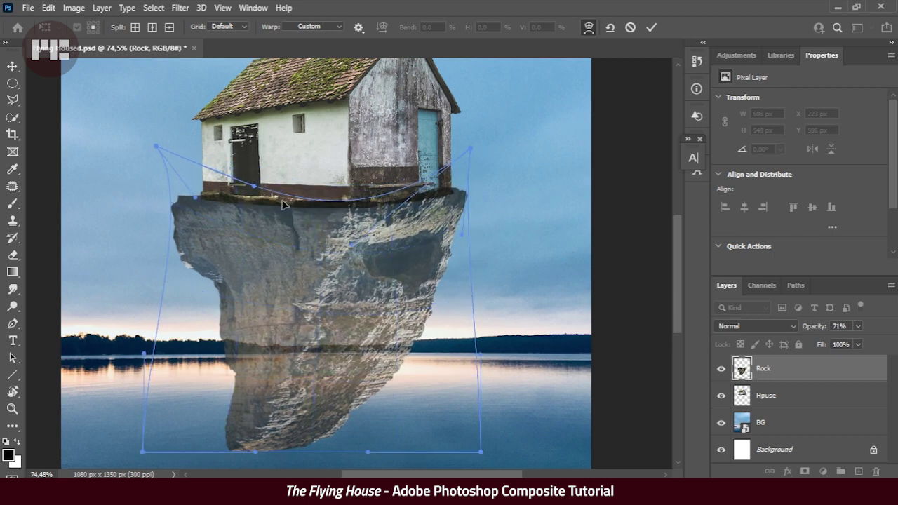
drag(184, 210, 195, 202)
click(651, 26)
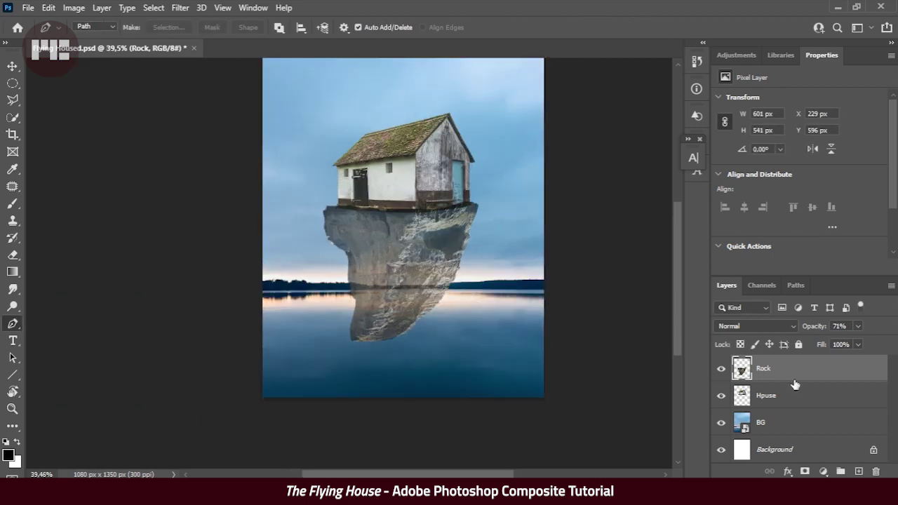
Nudge the rock slightly right and down, then restore its full opacity.
key(ctrl+t)
drag(379, 268, 389, 272)
key(Return)
key(p)
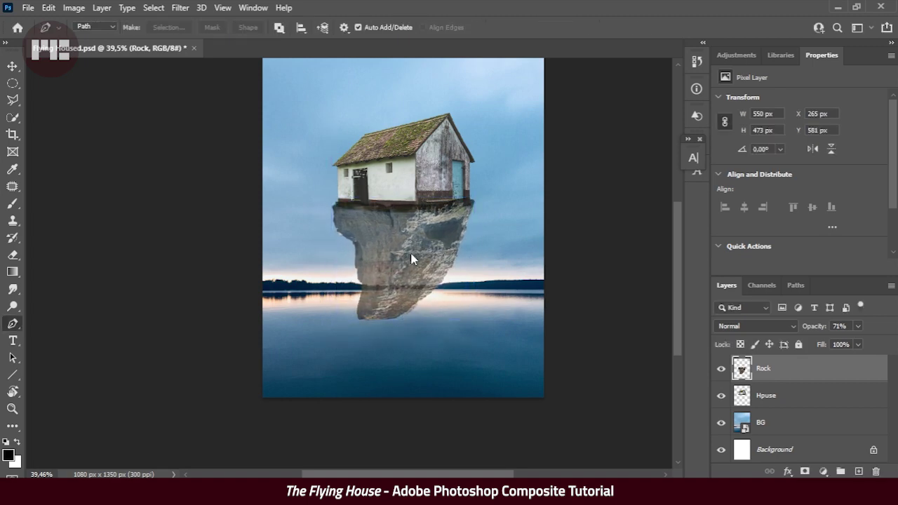
scroll(410, 253, up, 3)
key(0)
scroll(470, 303, down, 3)
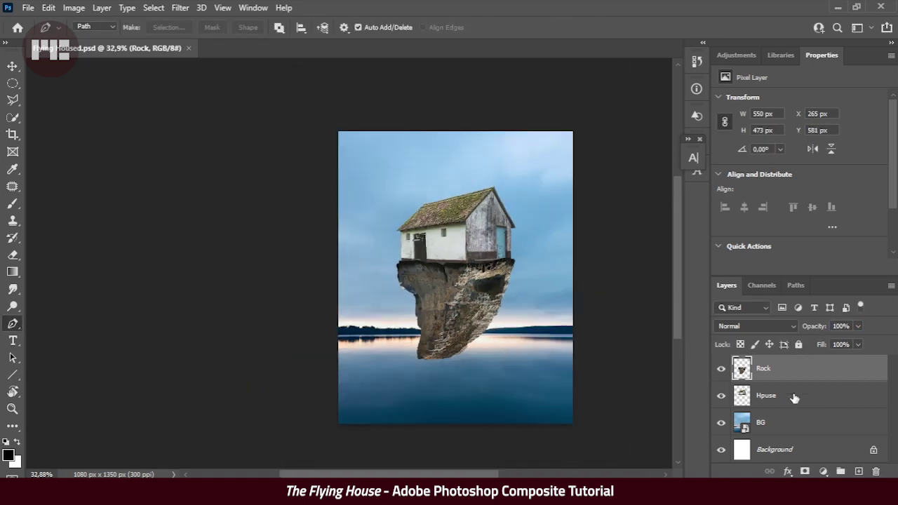
Scale Hpuse and Rock together to about 73% and move them higher in the sky.
ctrl+click(793, 398)
key(ctrl+t)
drag(521, 357, 495, 327)
drag(460, 270, 461, 237)
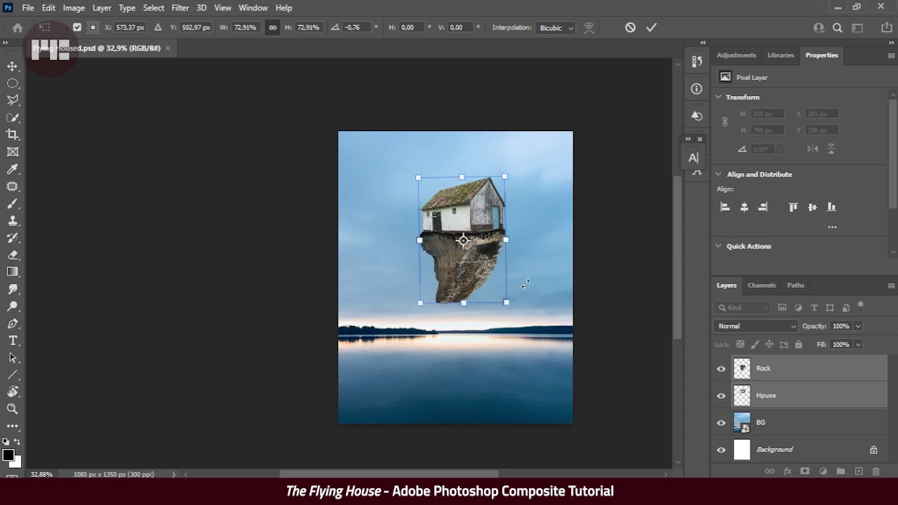
key(Return)
key(ctrl+0)
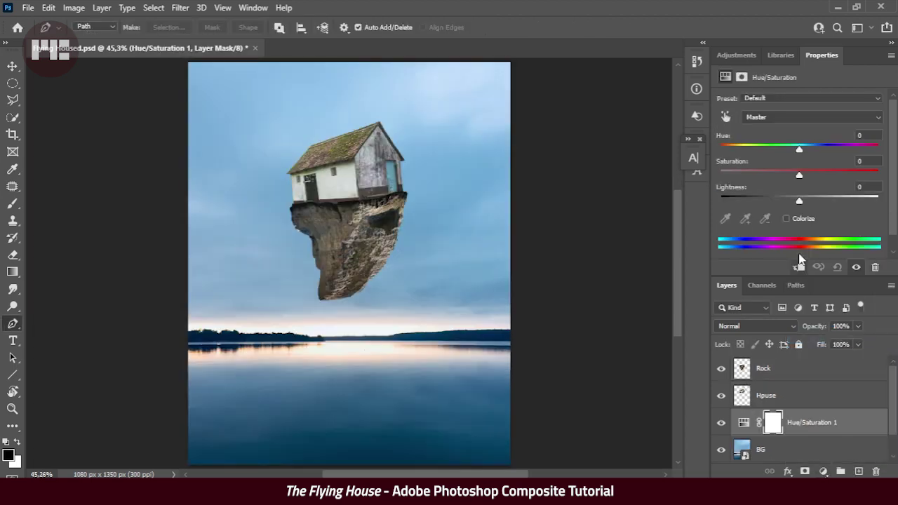
Add a clipped Hue/Saturation to the background with Saturation -19 and Lightness +5.
key(ctrl+alt+g)
click(777, 117)
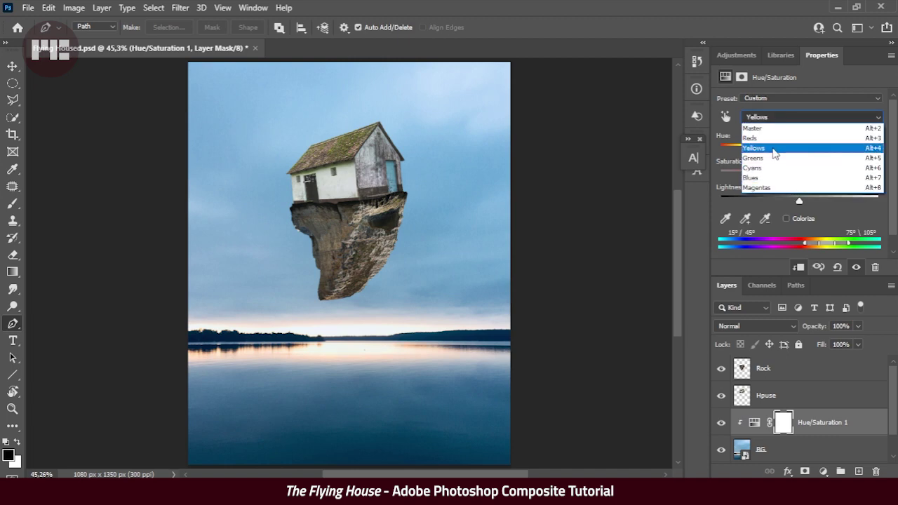
click(765, 135)
scroll(795, 117, up, 1)
drag(800, 174, 782, 174)
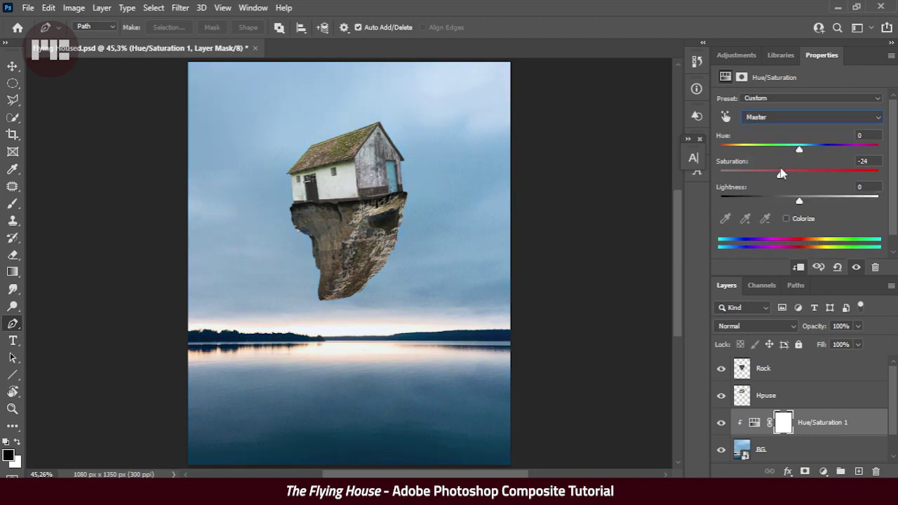
drag(800, 203, 804, 203)
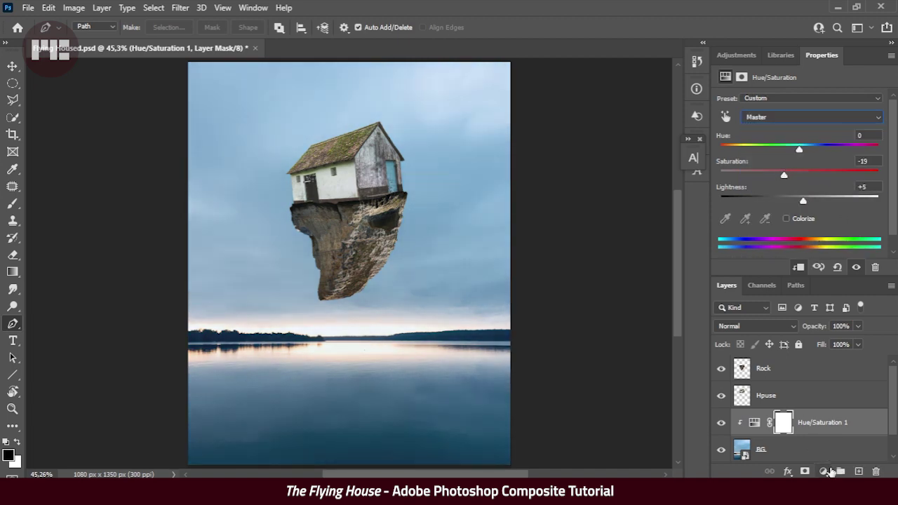
Add a peach Solid Color fill layer, keeping its blend mode at Normal.
click(824, 472)
click(818, 234)
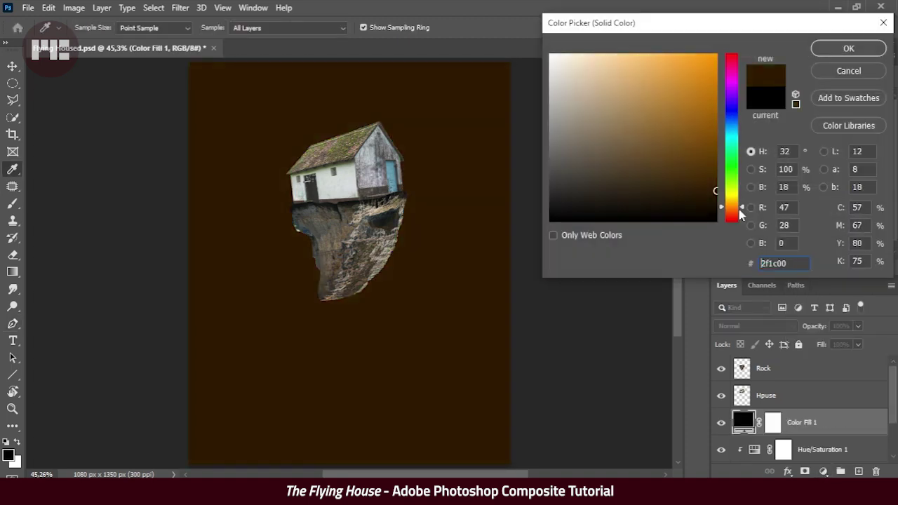
drag(737, 190, 736, 210)
click(656, 62)
click(848, 48)
click(756, 326)
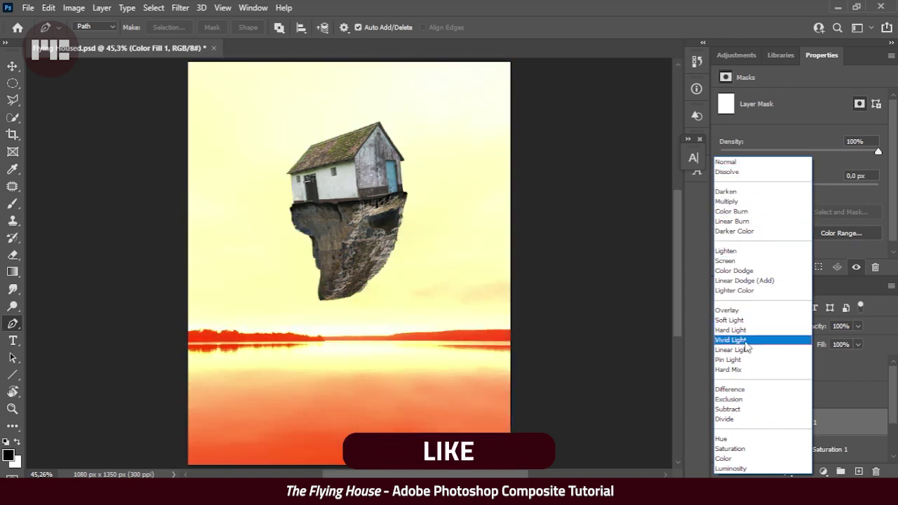
key(Escape)
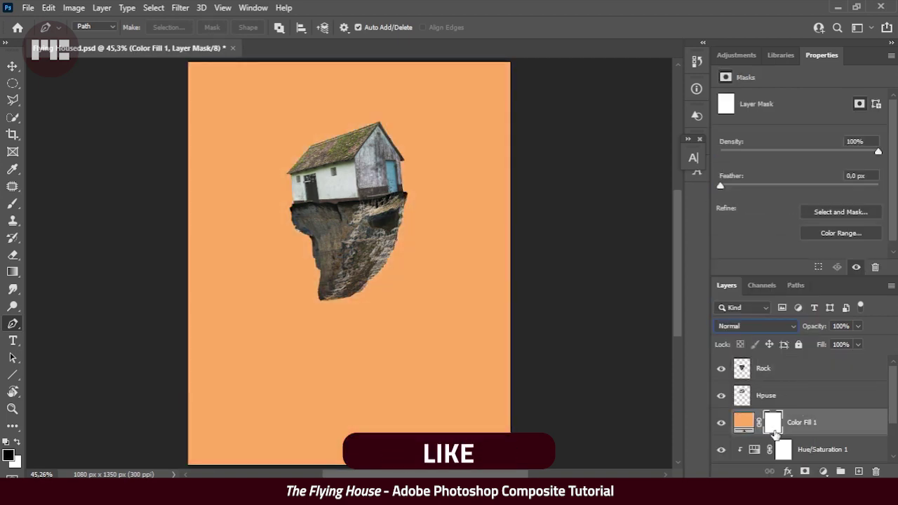
Invert the Color Fill 1 mask to hide the peach fill, then show it again.
click(13, 66)
click(767, 397)
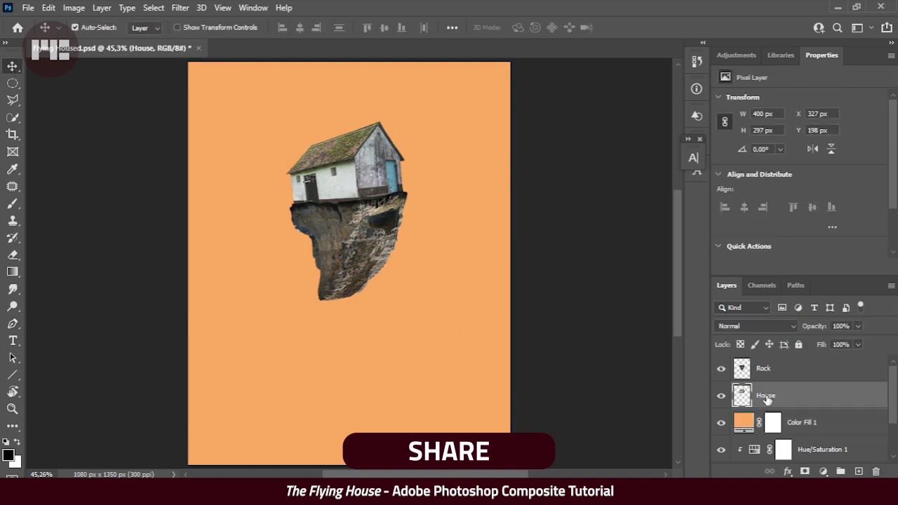
click(774, 424)
key(ctrl+i)
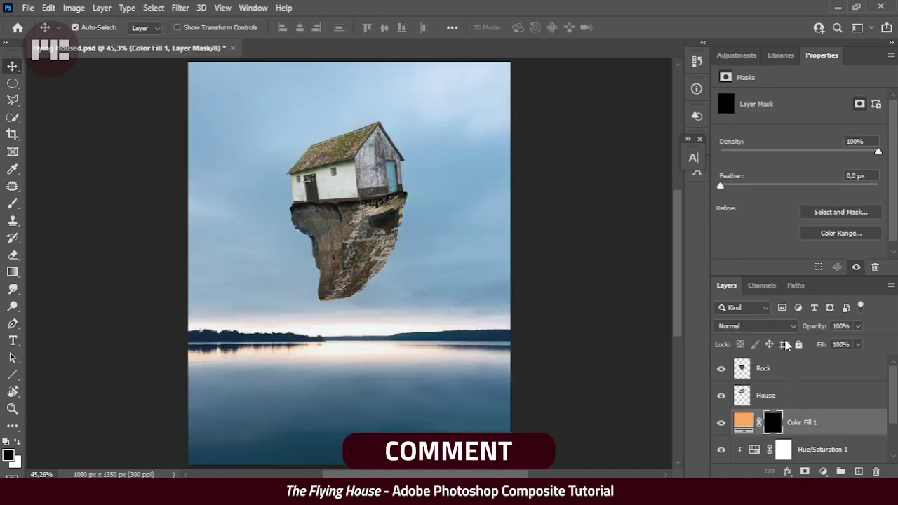
key(ctrl+i)
Limit the peach fill to brighter underlying areas via Blend If (186/221) and invert its mask.
double_click(849, 422)
mouse_move(601, 318)
mouse_down()
mouse_move(744, 318)
mouse_move(726, 316)
mouse_up()
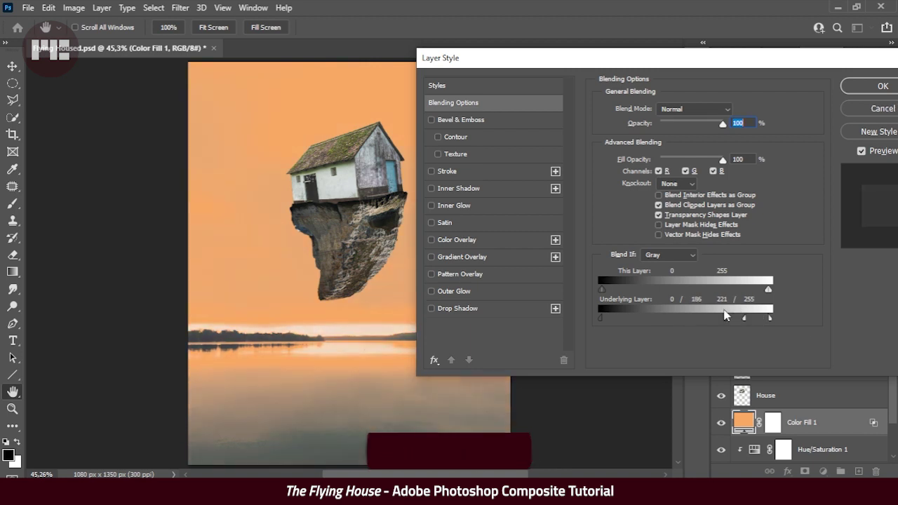
key(Return)
click(773, 423)
key(ctrl+i)
Paint white with a large soft brush to reveal the glow along the horizon and lake reflection.
key(b)
right_click(379, 190)
key(Return)
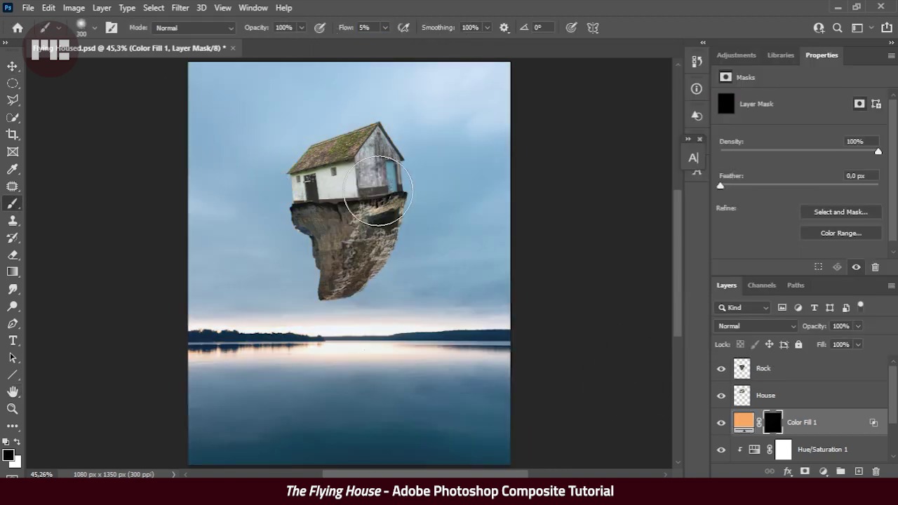
drag(346, 27, 354, 28)
key(bracketright)
key(bracketright)
key(bracketright)
key(x)
drag(381, 271, 370, 300)
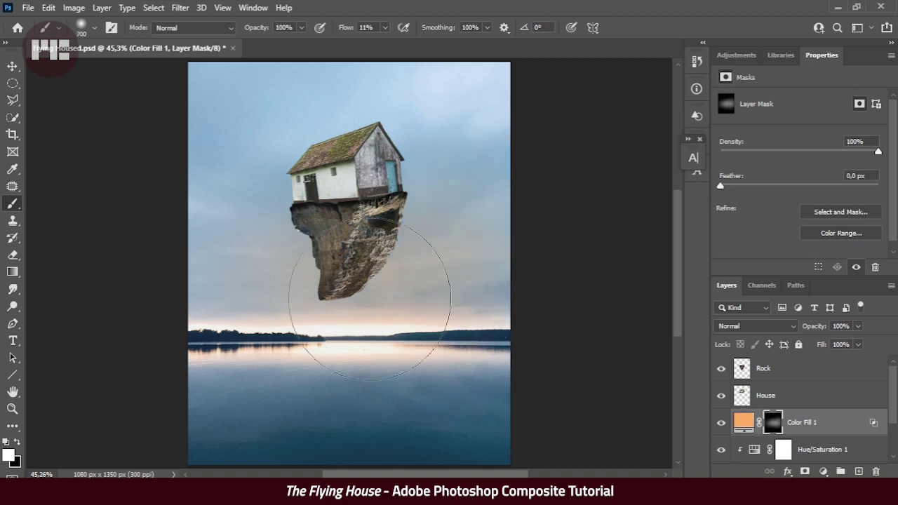
key(bracketright)
key(bracketright)
mouse_move(201, 381)
mouse_down()
mouse_move(282, 373)
mouse_move(211, 250)
mouse_move(391, 260)
mouse_move(361, 160)
mouse_move(496, 324)
mouse_up()
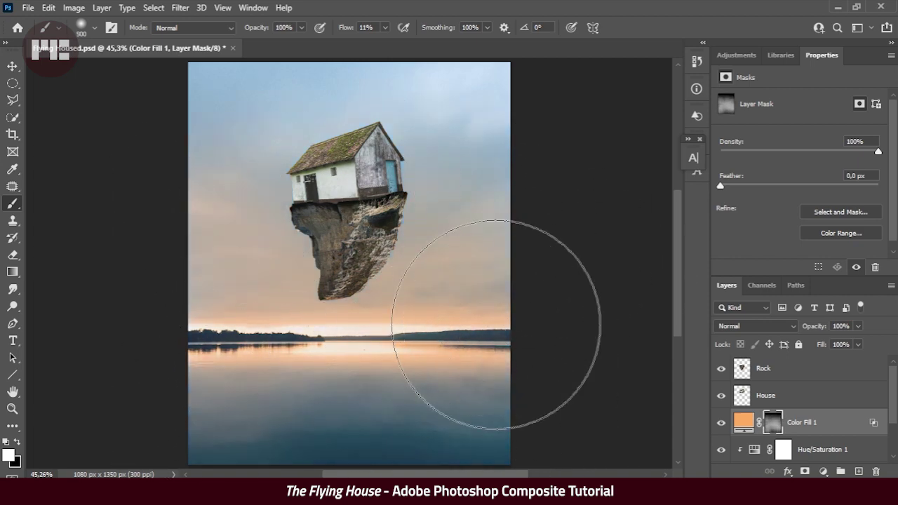
Save the document and start transforming the Rock layer.
key(ctrl+s)
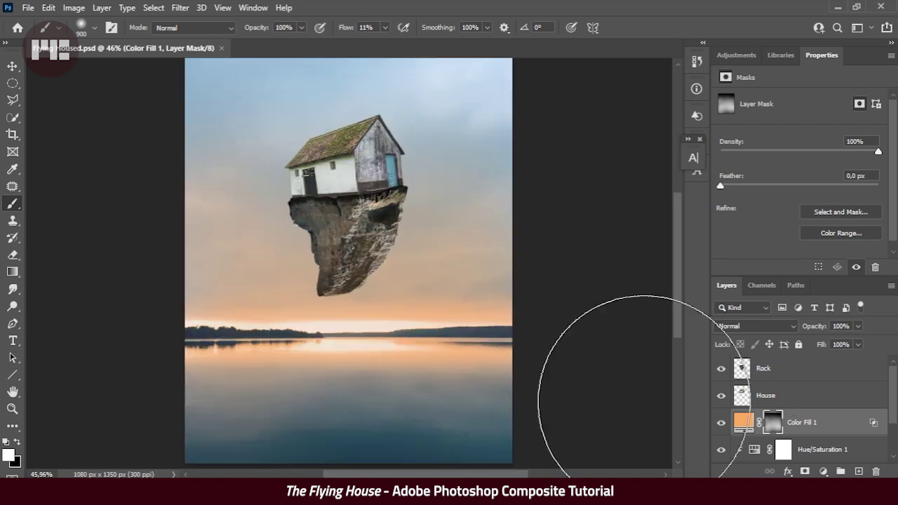
click(786, 395)
click(772, 368)
key(ctrl+t)
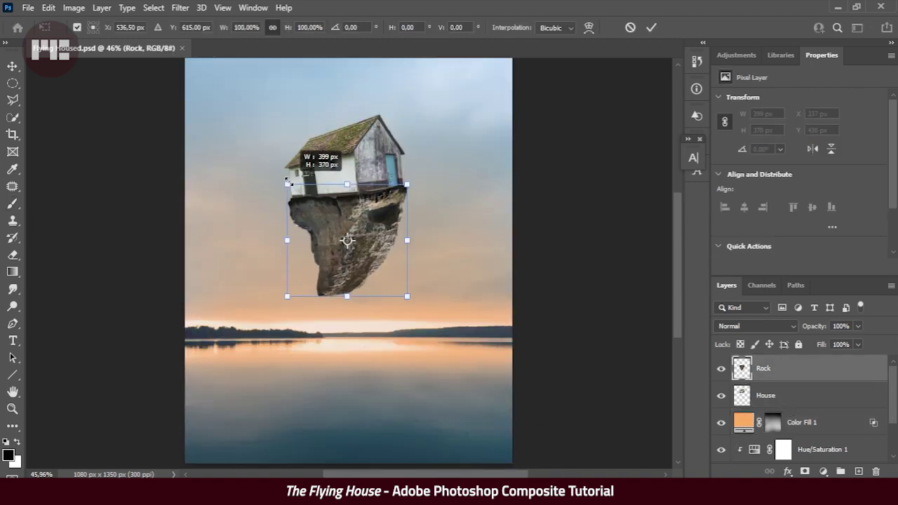
Apply the rock's new size, add a mask to Rock, and set the brush to about 59 px.
key(Return)
key(b)
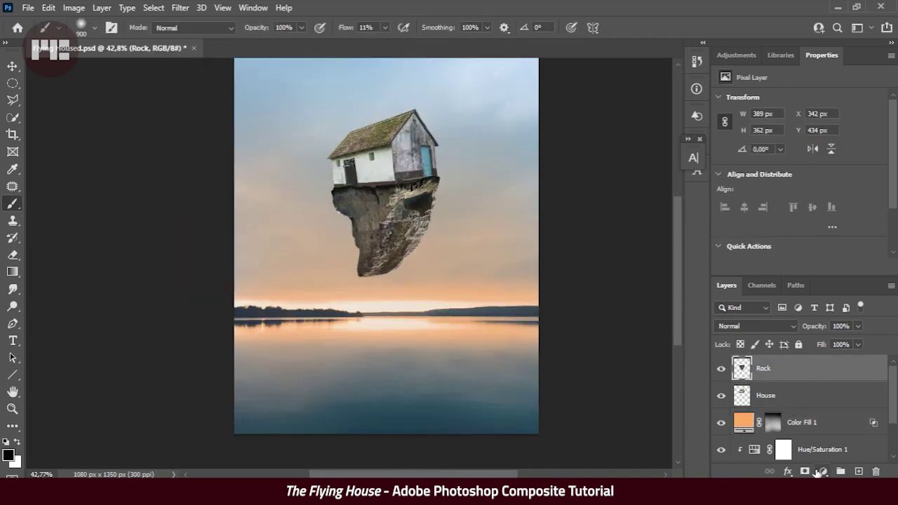
click(805, 471)
right_click(414, 228)
right_click(415, 242)
drag(533, 274, 503, 274)
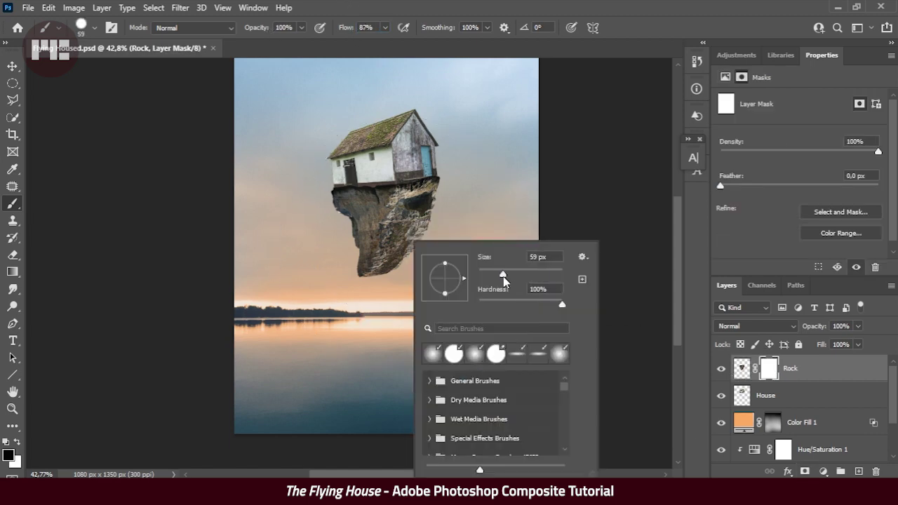
Lower the Rock layer's Fill so the house shows through it.
scroll(361, 296, up, 3)
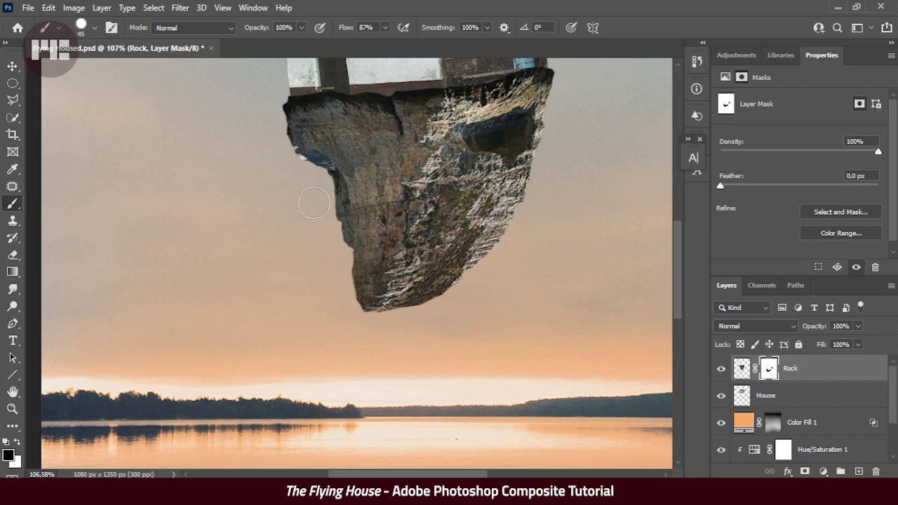
scroll(305, 201, up, 2)
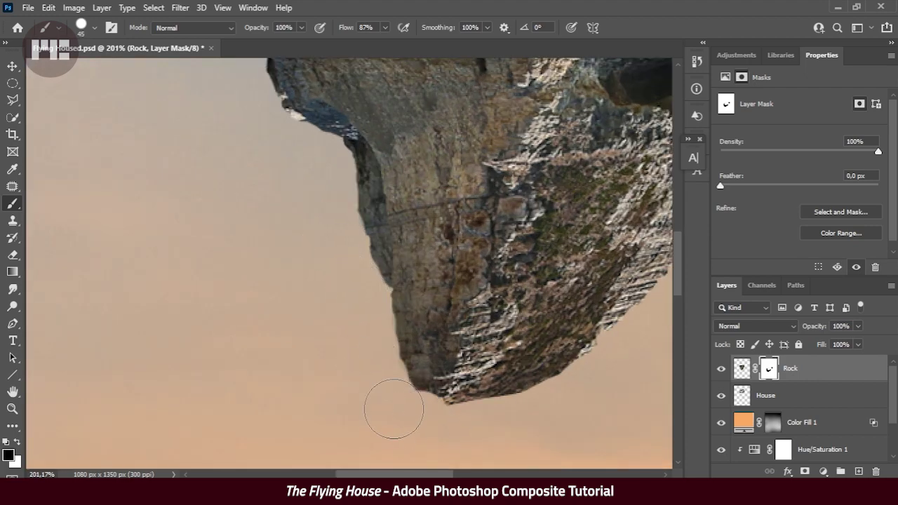
scroll(407, 417, down, 3)
scroll(450, 390, up, 2)
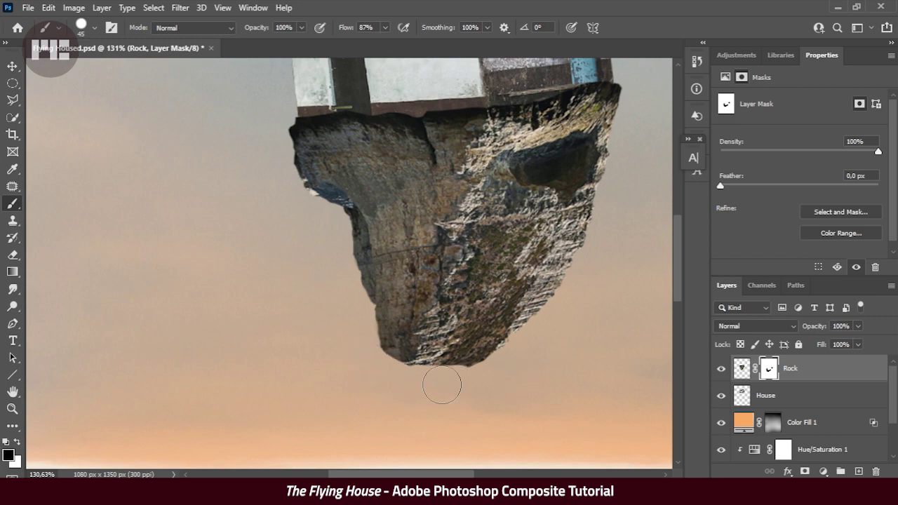
scroll(620, 315, down, 2)
scroll(309, 197, up, 3)
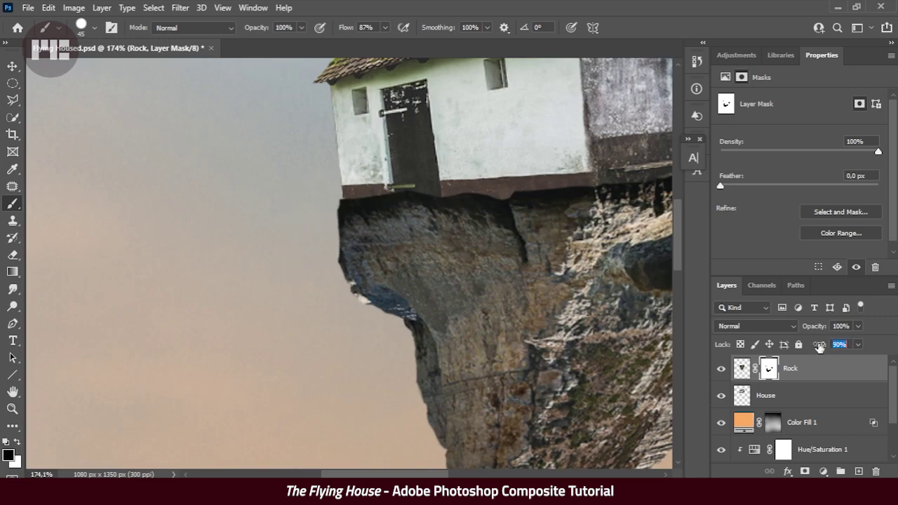
drag(820, 349, 805, 349)
scroll(431, 285, right, 3)
scroll(431, 285, up, 2)
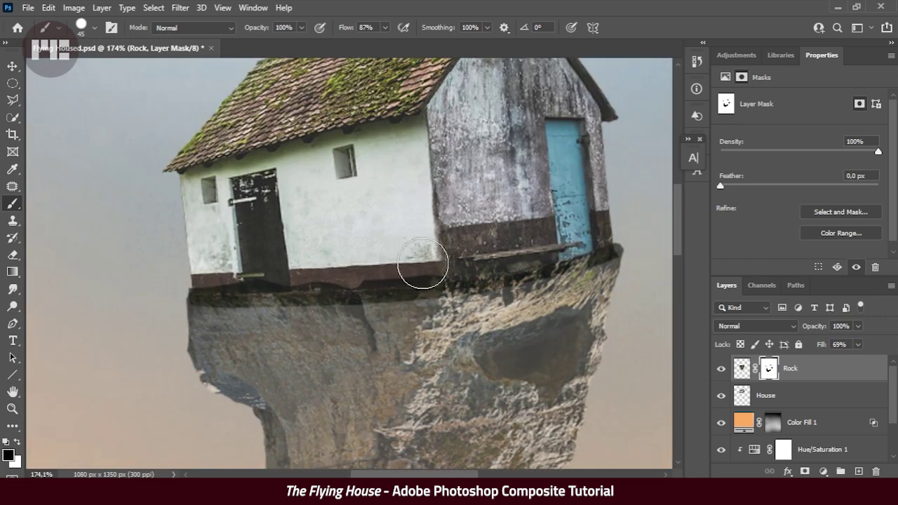
Mask the rock away along the house's base and lower-right corner, then restore Fill to 100%.
mouse_move(423, 264)
mouse_down()
mouse_move(370, 255)
mouse_move(281, 265)
mouse_move(146, 311)
mouse_up()
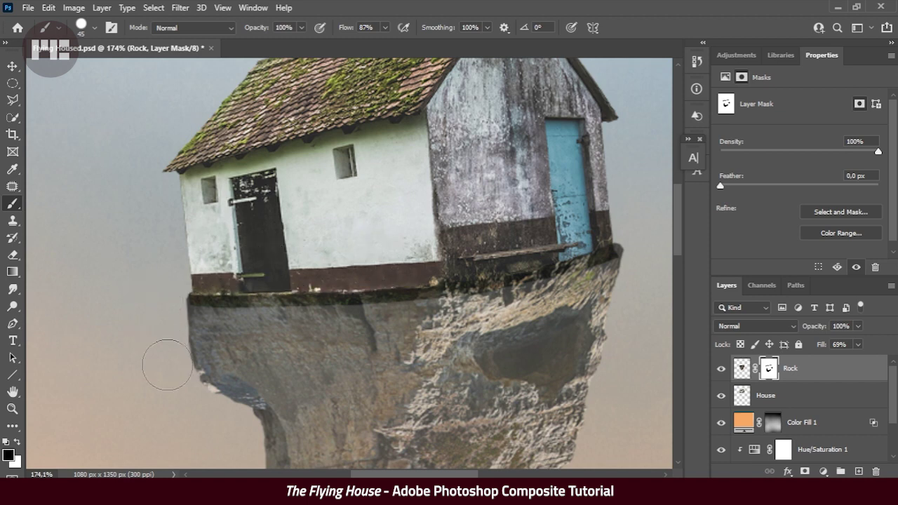
drag(601, 227, 461, 261)
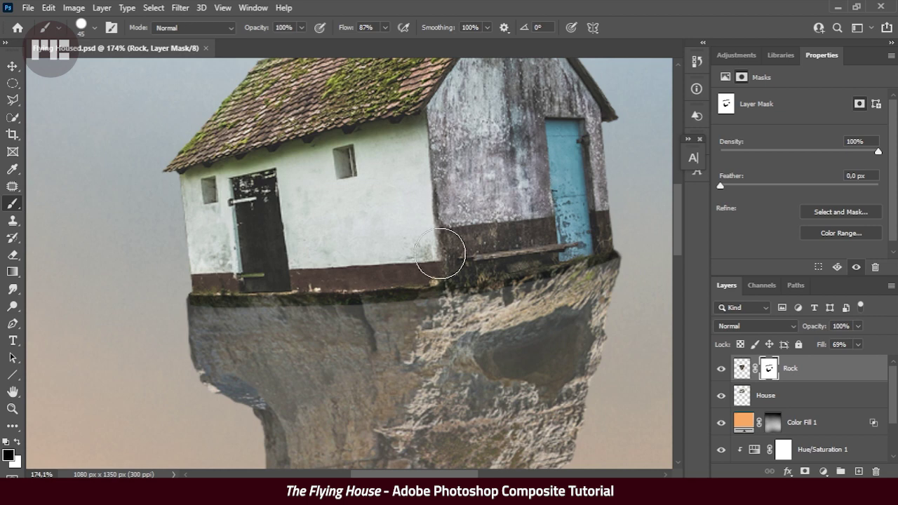
drag(440, 253, 445, 261)
key(Return)
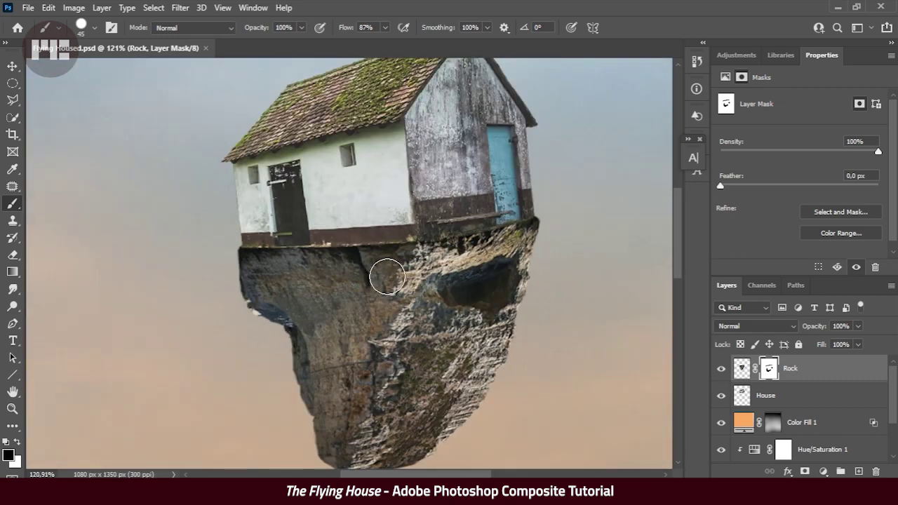
scroll(385, 271, down, 5)
Add a neutral grey Solid Color fill in Color blend mode as a greyscale check layer.
click(823, 472)
click(807, 237)
click(847, 46)
click(757, 325)
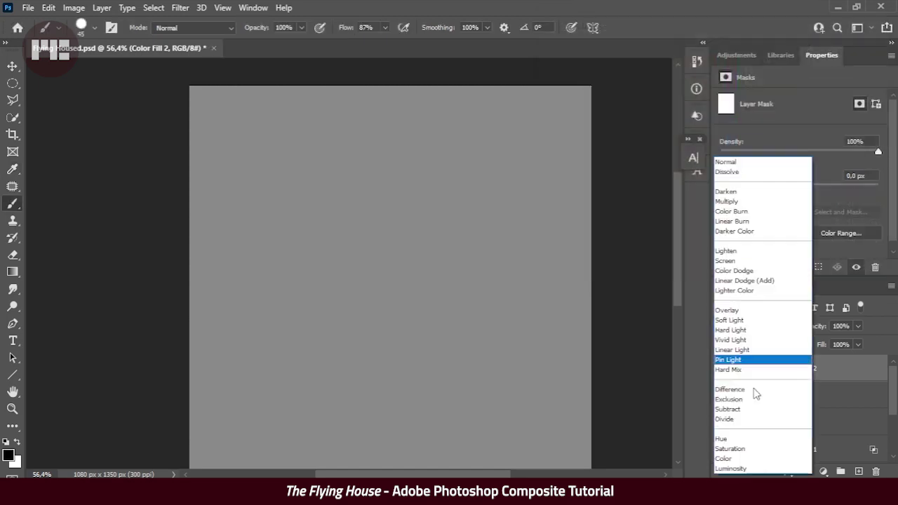
click(779, 457)
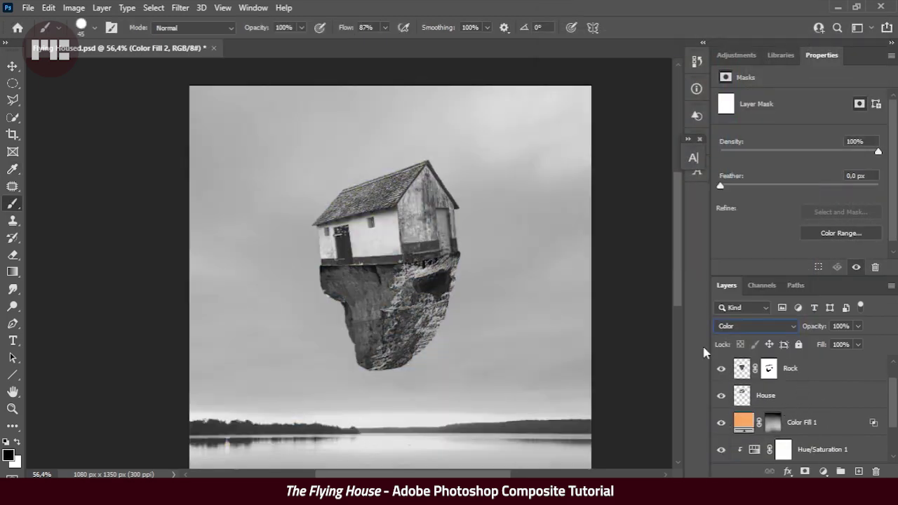
scroll(709, 365, up, 1)
click(720, 368)
scroll(388, 281, up, 3)
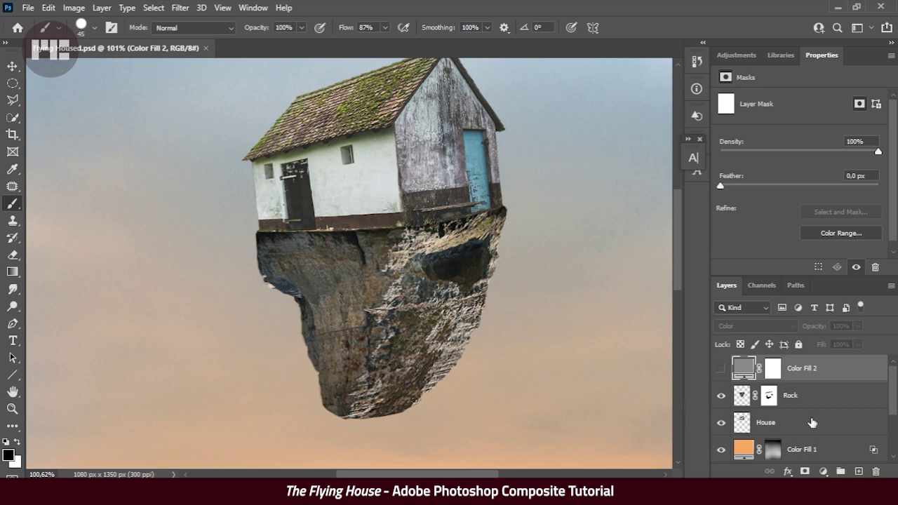
Add a Curves adjustment clipped to the House layer to adjust its brightness.
click(791, 422)
click(720, 368)
click(824, 471)
click(792, 298)
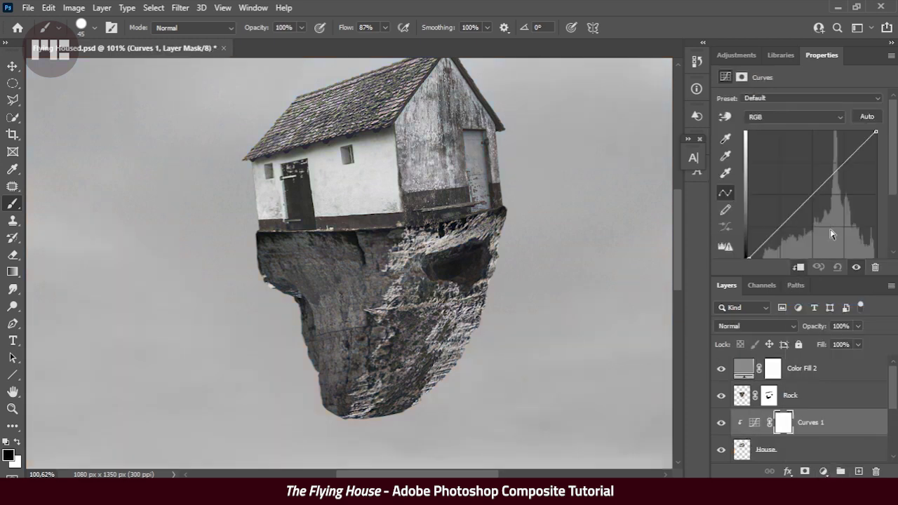
mouse_move(833, 173)
mouse_down()
mouse_move(824, 178)
mouse_move(835, 170)
mouse_up()
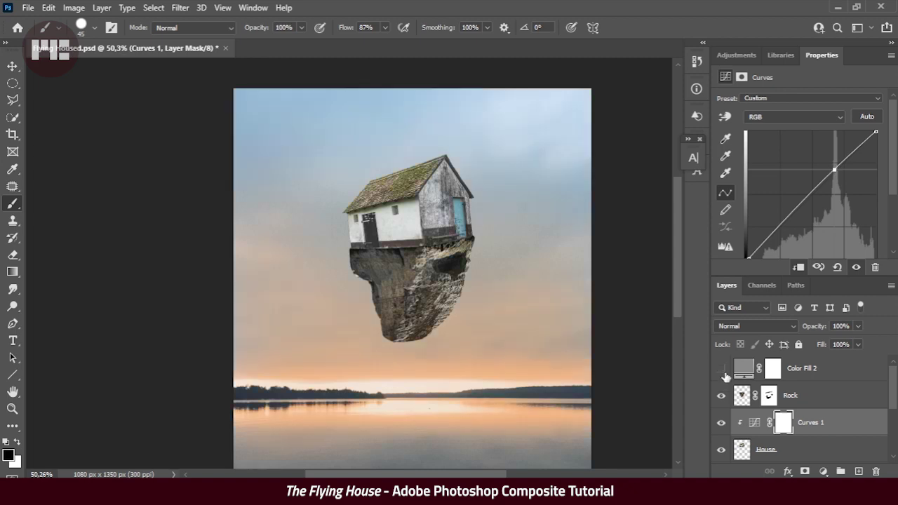
Add a clipped Curves to the Rock lifting its midtones, then save.
click(802, 398)
click(824, 471)
click(792, 298)
key(ctrl+alt+g)
drag(807, 198, 828, 171)
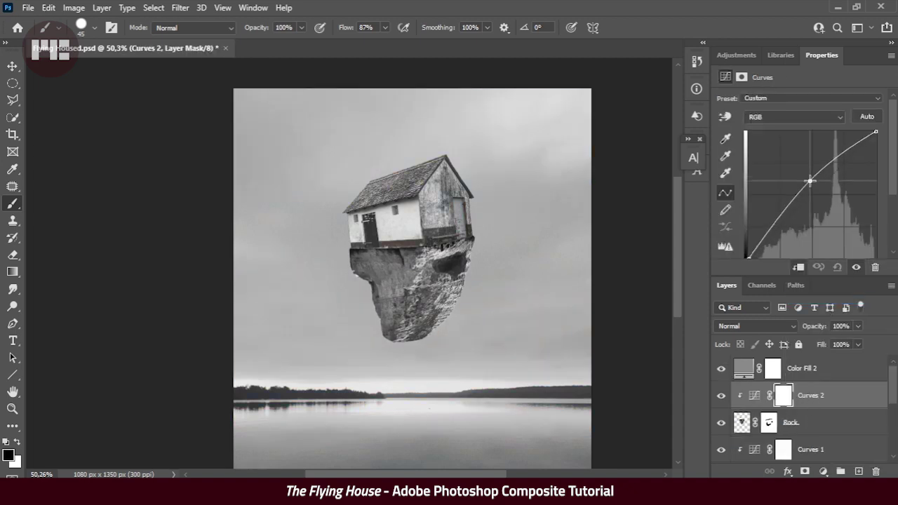
drag(769, 235, 775, 218)
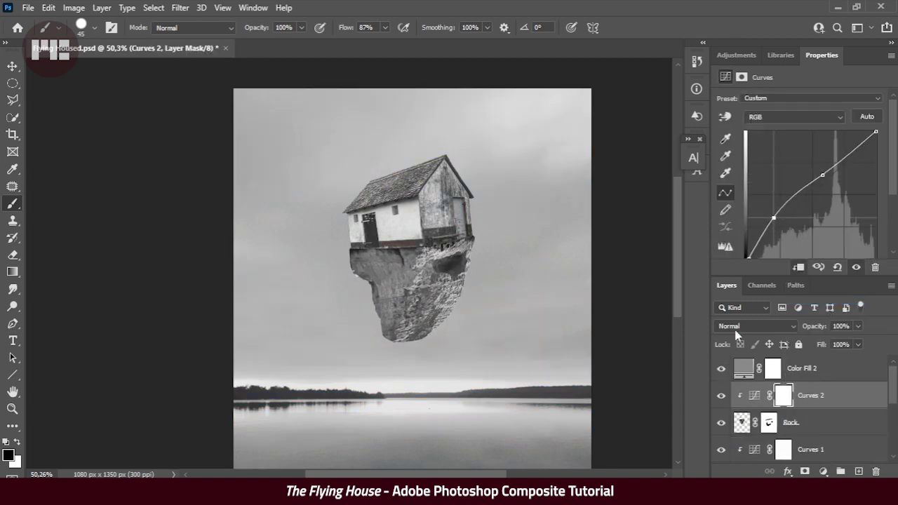
click(721, 368)
key(ctrl+0)
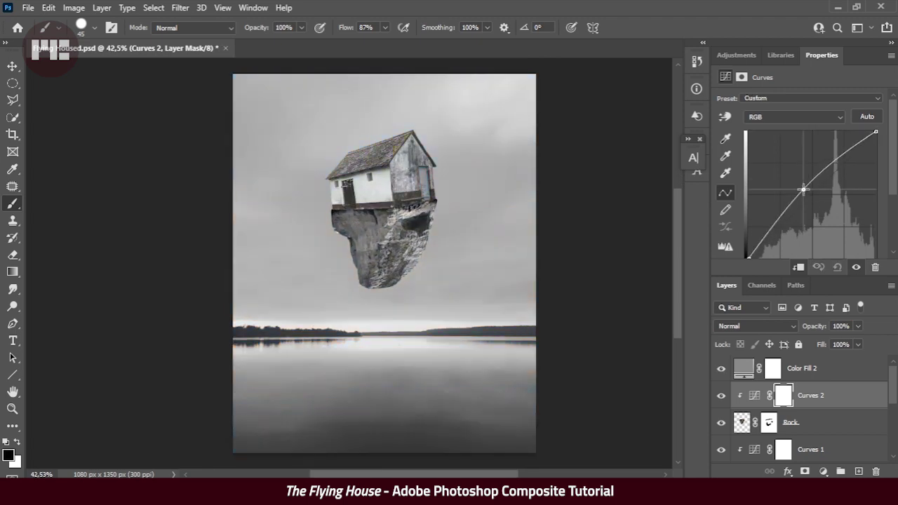
mouse_move(776, 224)
mouse_down()
mouse_move(812, 188)
mouse_move(821, 192)
mouse_move(840, 161)
mouse_up()
click(721, 368)
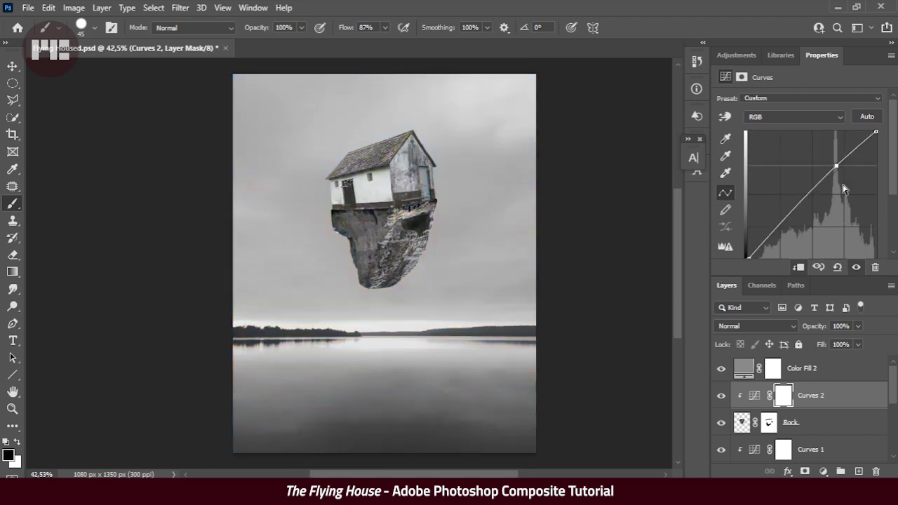
key(ctrl+s)
Add a Hue/Saturation adjustment above the house's curves to reduce its saturation.
scroll(391, 235, up, 5)
scroll(392, 235, down, 3)
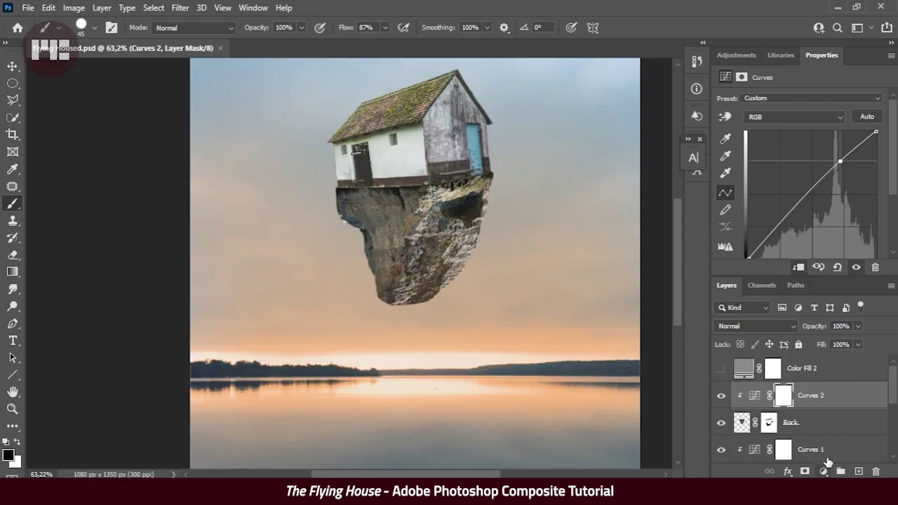
scroll(830, 410, down, 1)
click(821, 422)
click(823, 472)
click(822, 343)
mouse_move(800, 175)
mouse_down()
mouse_move(789, 176)
mouse_move(814, 204)
mouse_move(799, 201)
mouse_up()
key(ctrl+0)
Add a Color Balance adjustment layer and switch it to highlights.
click(823, 471)
click(817, 379)
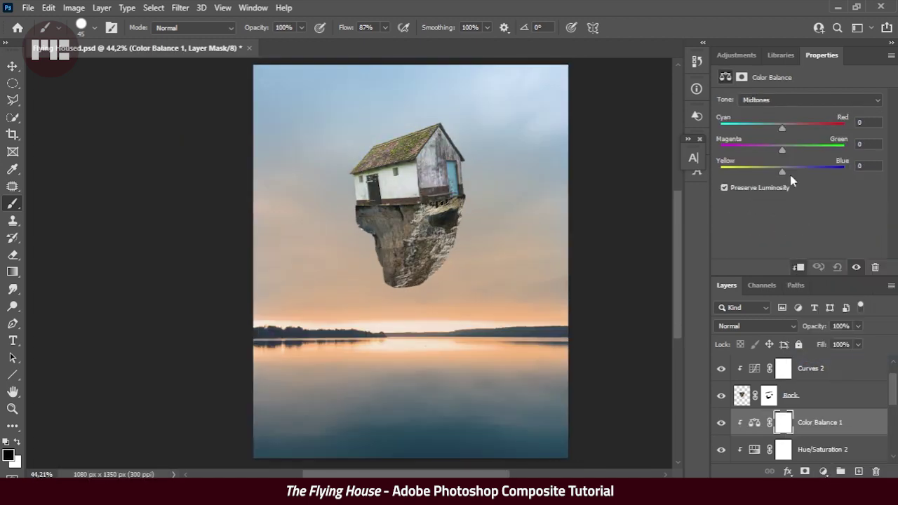
key(alt+3)
Warm shadows to +12 red, save, and add a clipped, inverted Exposure layer at +1.11.
key(alt+1)
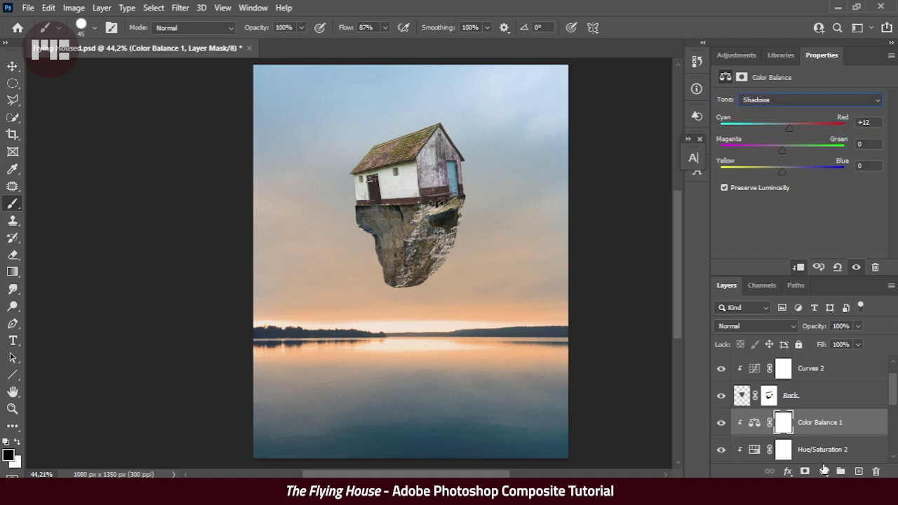
key(ctrl+s)
click(824, 472)
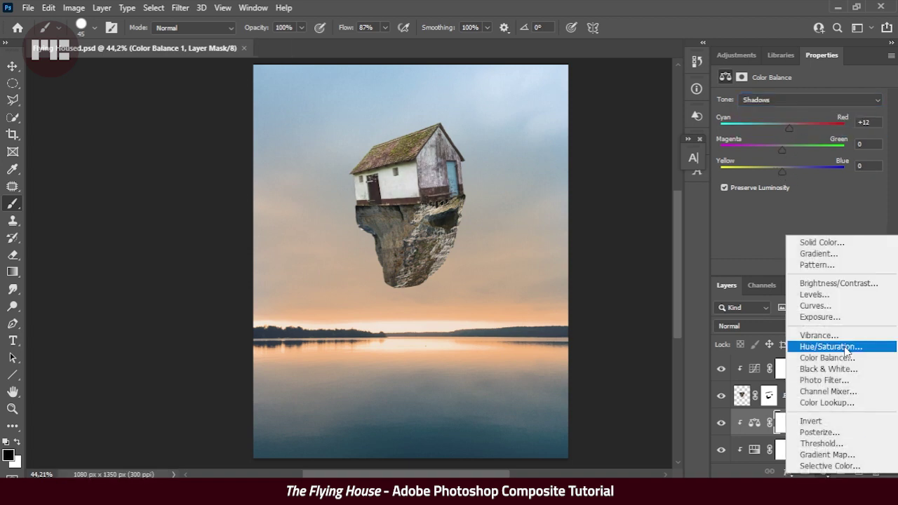
click(835, 320)
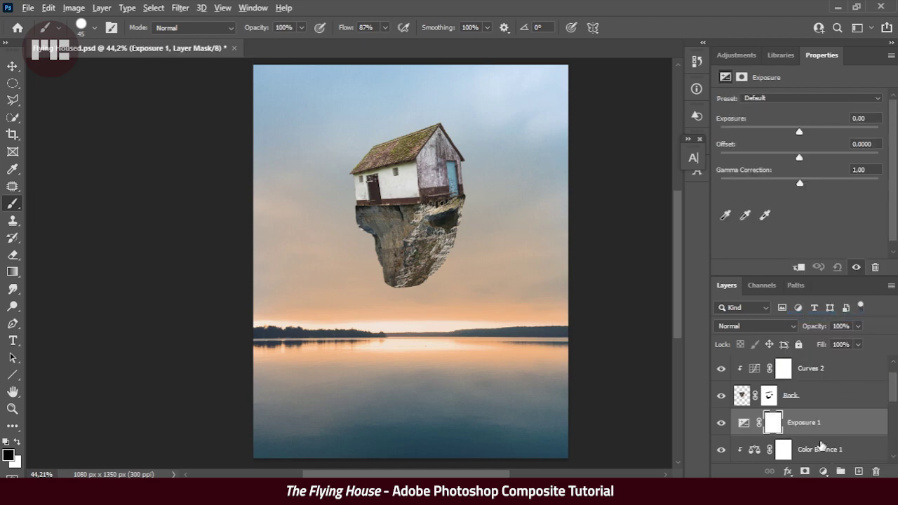
alt+click(828, 409)
drag(799, 131, 812, 134)
key(ctrl+i)
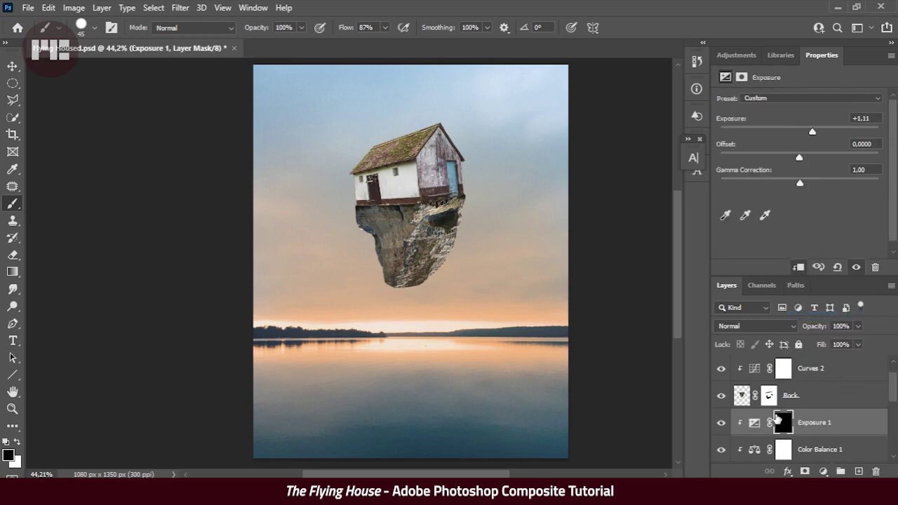
Set the brush to paint white at 20% flow.
scroll(407, 239, up, 5)
right_click(435, 160)
key(Return)
key(shift+3)
key(shift+5)
key(shift+2)
Resize the brush to 150 px while working over the house's roof and left wall.
scroll(506, 257, down, 5)
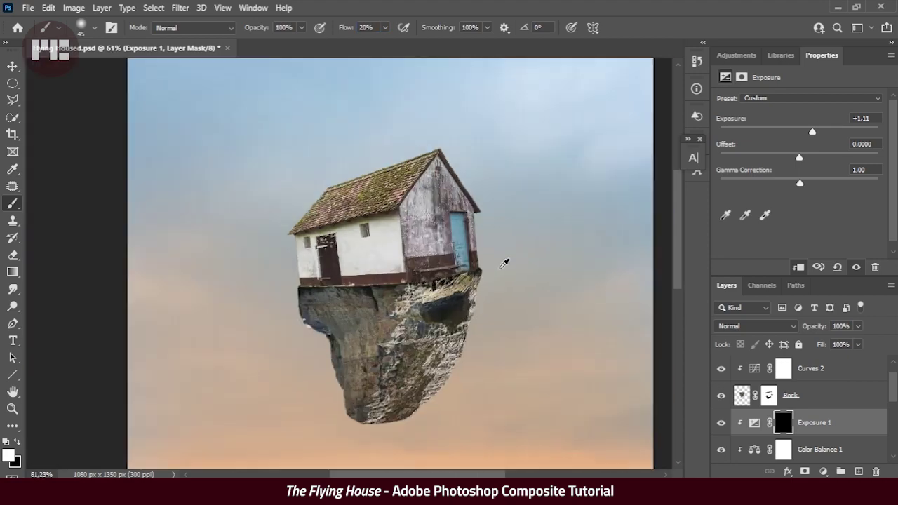
scroll(482, 266, up, 5)
scroll(364, 124, left, 2)
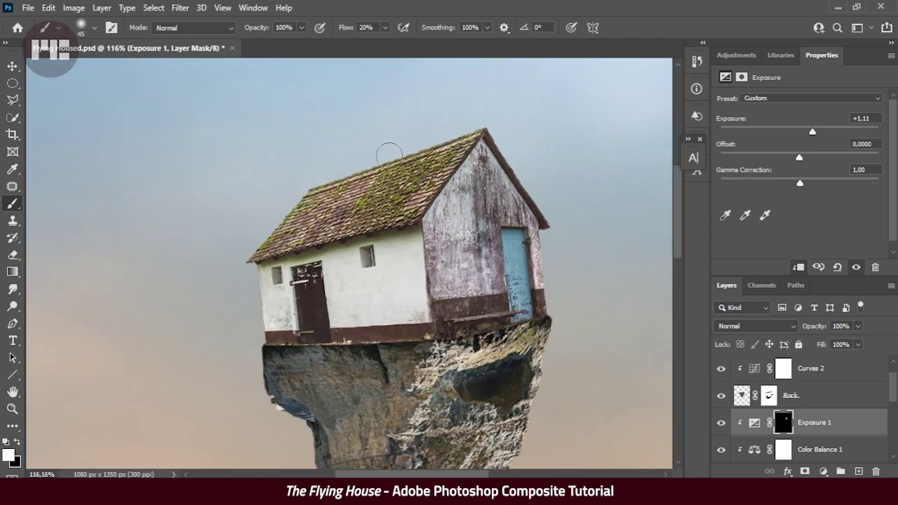
scroll(444, 152, left, 4)
key(bracketleft)
scroll(425, 194, down, 3)
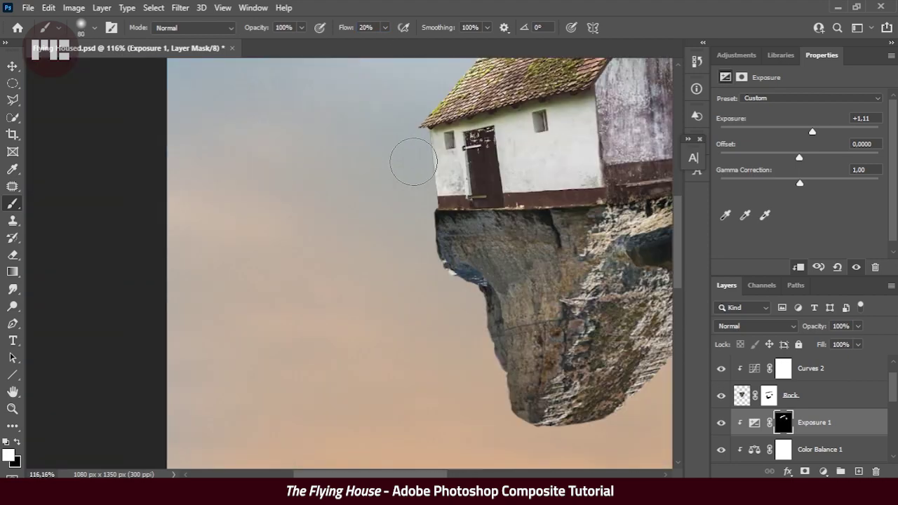
scroll(451, 356, down, 2)
scroll(454, 352, up, 2)
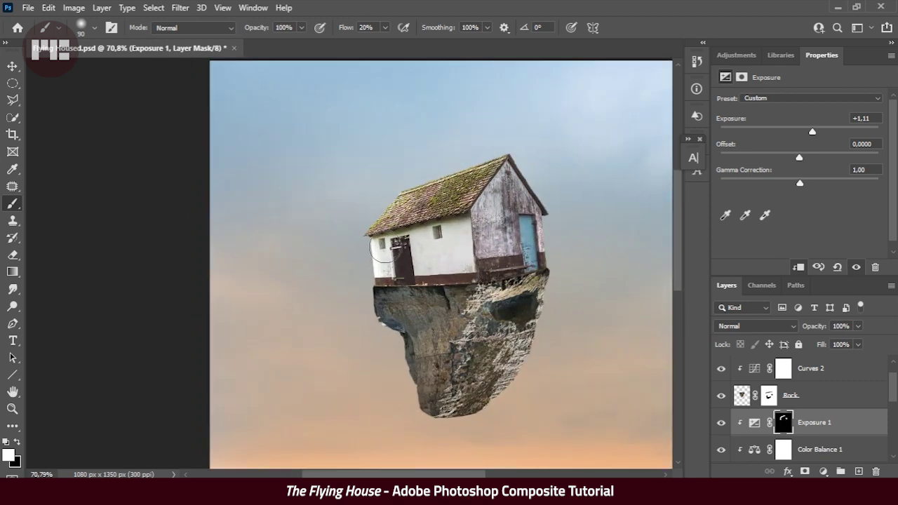
key(bracketright)
key(bracketright)
key(bracketright)
scroll(570, 231, down, 5)
scroll(570, 240, up, 3)
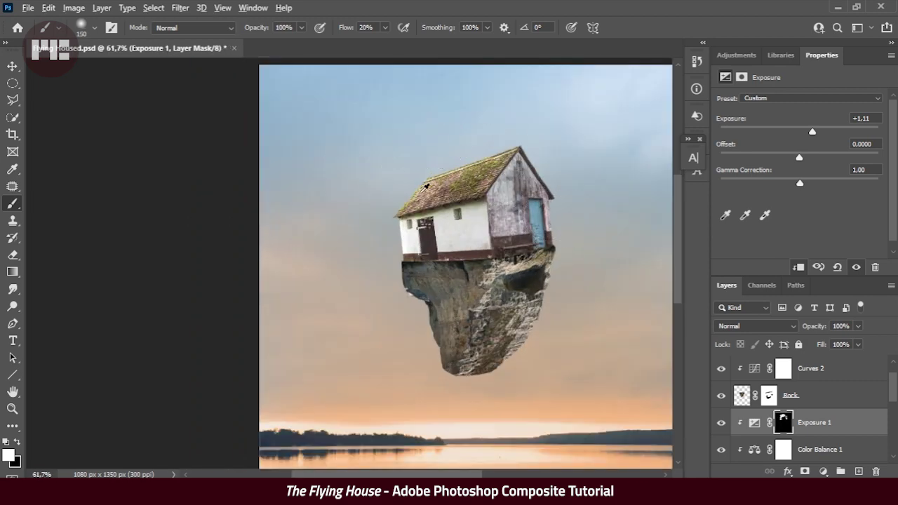
scroll(452, 158, down, 1)
Add an Exposure adjustment at -2.61 and invert its mask to hide the darkening.
click(824, 471)
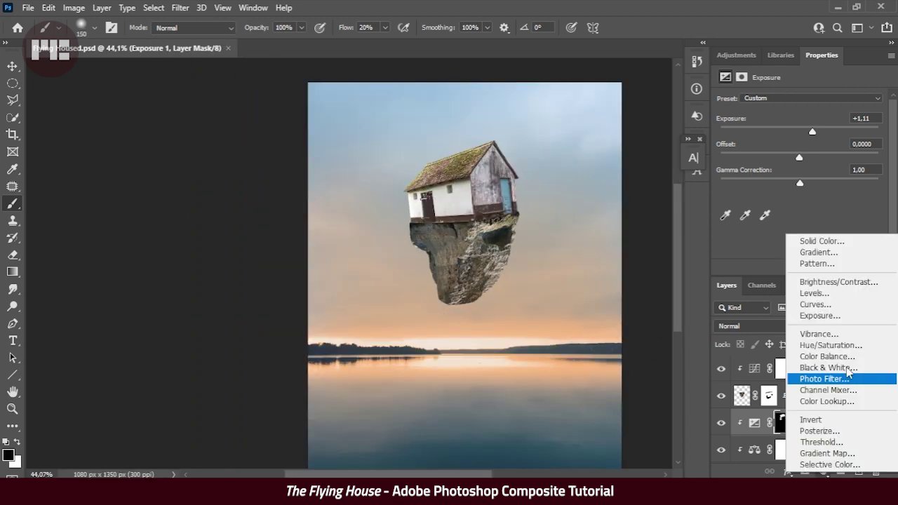
click(814, 317)
drag(799, 131, 768, 131)
key(ctrl+i)
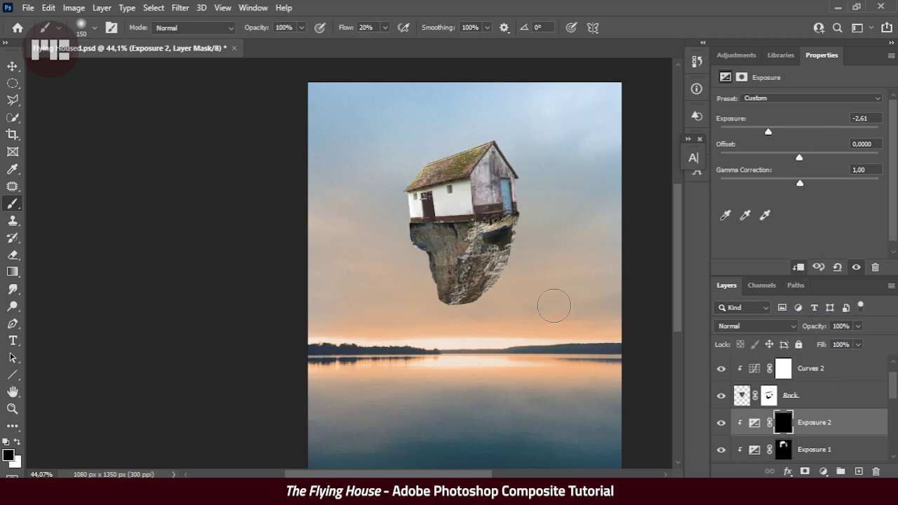
scroll(480, 192, up, 3)
Set the brush flow to 2% and shade the house's bottom band and rock top.
key(shift+1)
key(shift+4)
key(bracketleft)
key(bracketleft)
key(bracketleft)
key(shift+0)
key(shift+2)
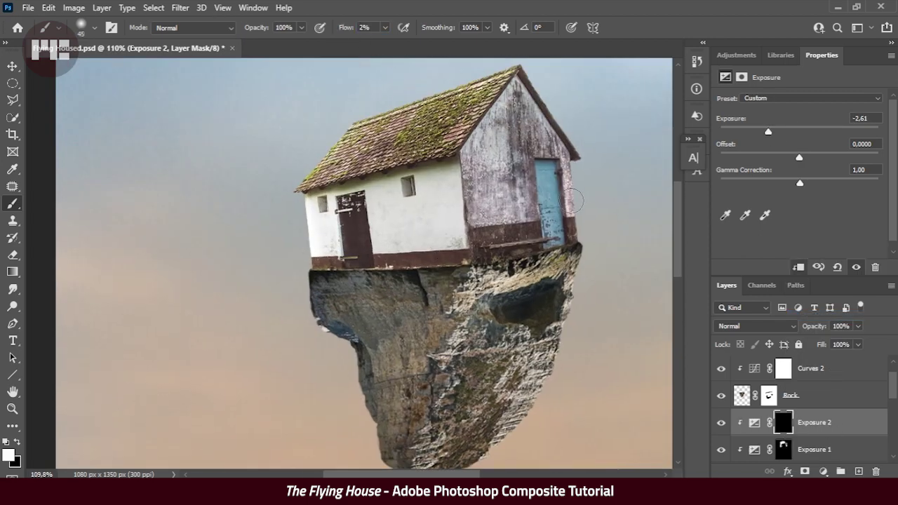
key(bracketright)
drag(532, 241, 527, 274)
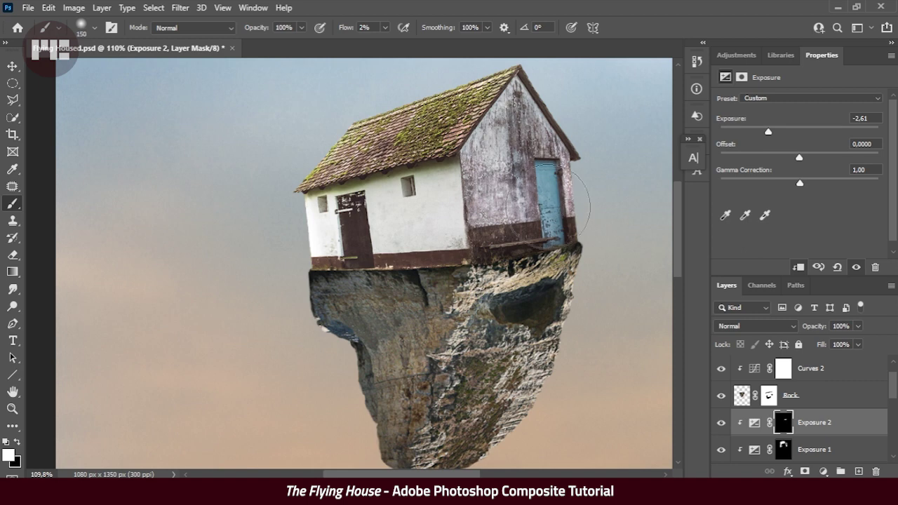
Shade the gable wall and the base beside the door with a 60 px brush.
key(bracketleft)
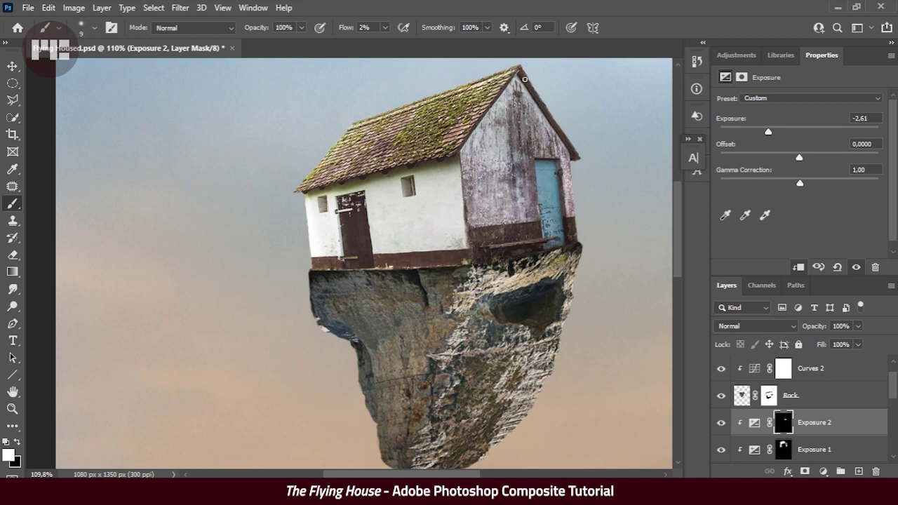
key(bracketright)
key(bracketright)
key(bracketright)
mouse_move(476, 222)
mouse_down()
mouse_move(554, 240)
mouse_move(491, 210)
mouse_move(484, 141)
mouse_up()
key(bracketright)
key(bracketright)
key(bracketright)
scroll(491, 231, down, 3)
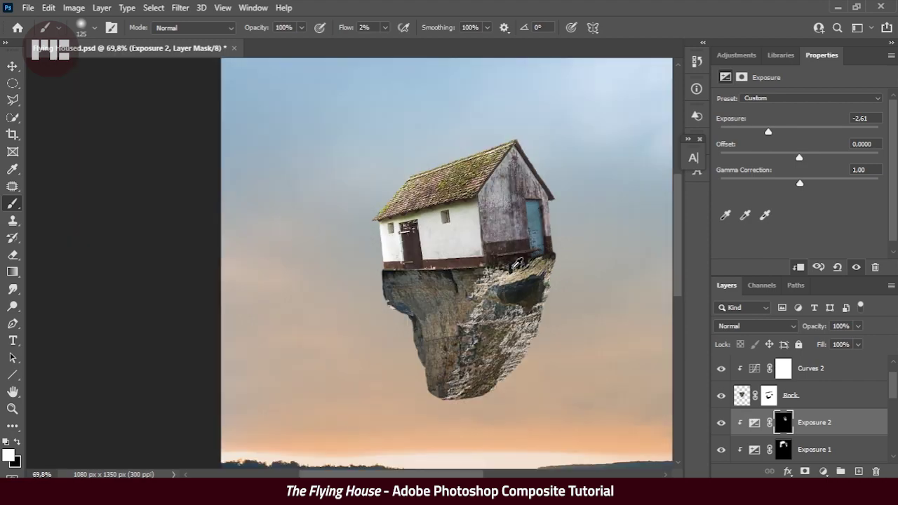
scroll(500, 251, up, 2)
Darken the rock's upper-left area with a larger soft brush.
mouse_move(499, 251)
mouse_down()
mouse_move(445, 255)
mouse_move(414, 274)
mouse_up()
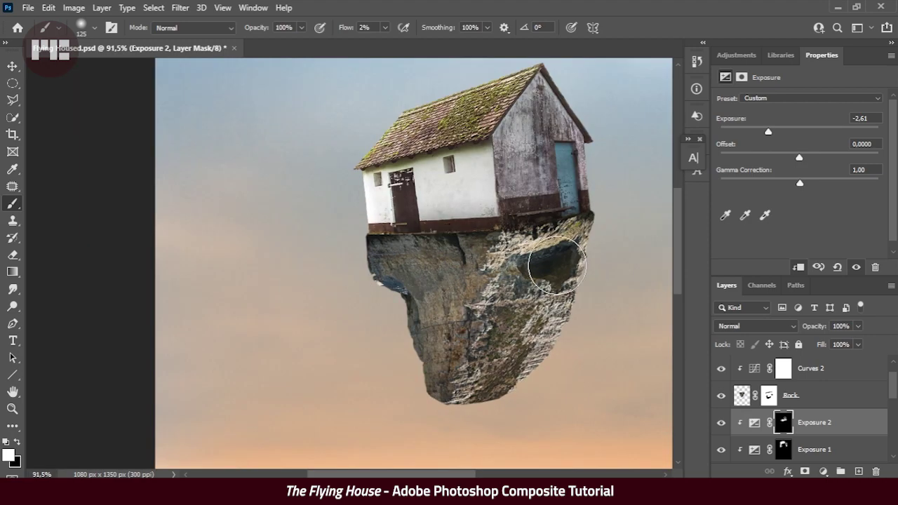
scroll(492, 239, down, 1)
key(bracketright)
key(bracketright)
key(bracketright)
scroll(515, 200, down, 3)
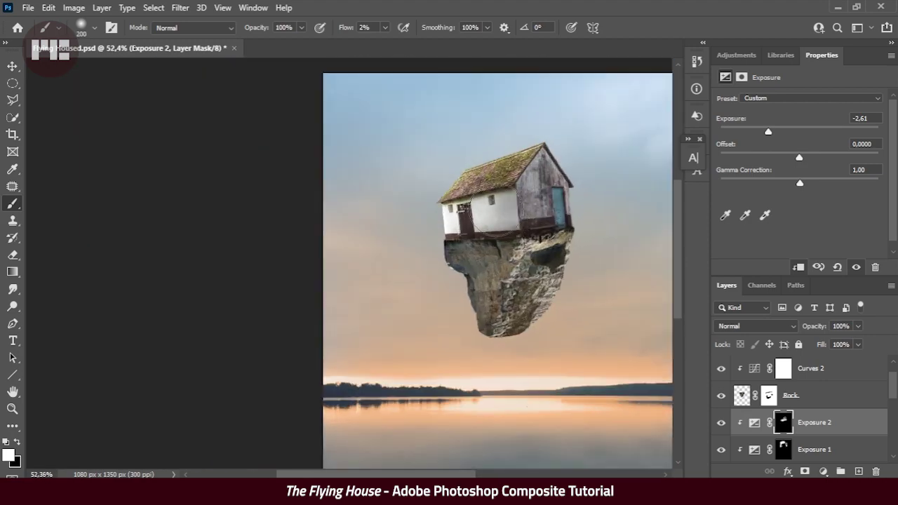
scroll(507, 258, up, 2)
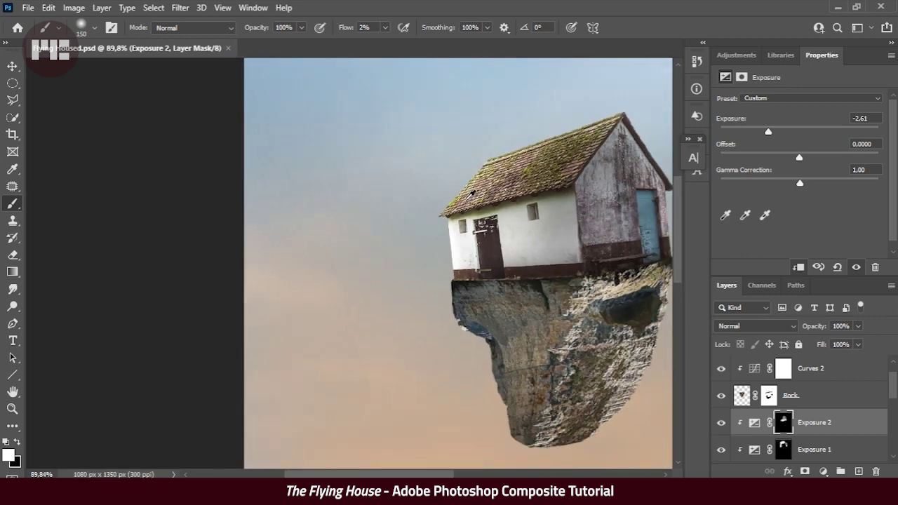
scroll(465, 195, down, 3)
scroll(464, 195, up, 3)
On Exposure 1's mask, paint along the roof eave edge with a smaller brush.
click(783, 449)
scroll(449, 234, up, 3)
right_click(390, 240)
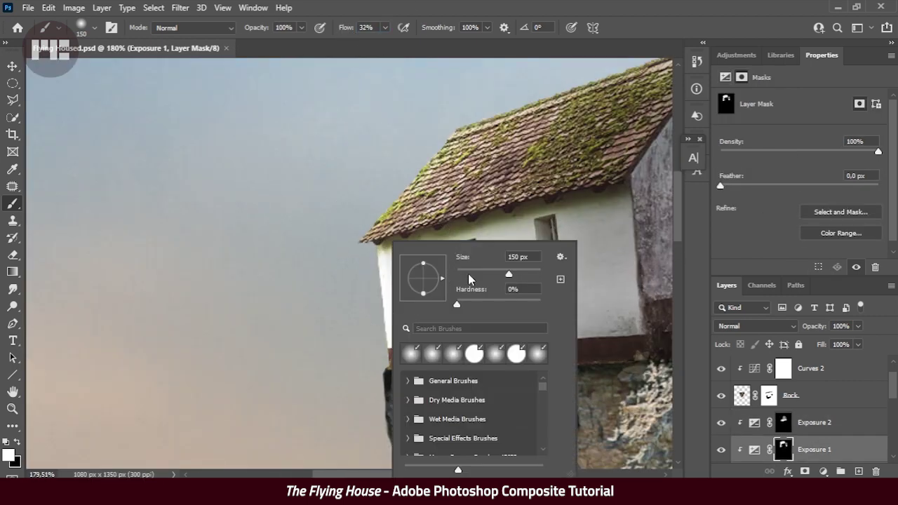
key(Return)
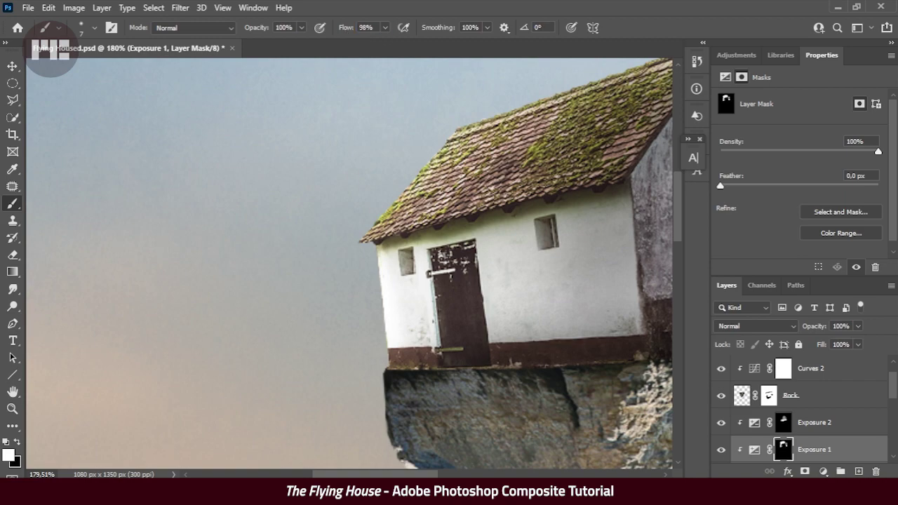
drag(542, 204, 360, 243)
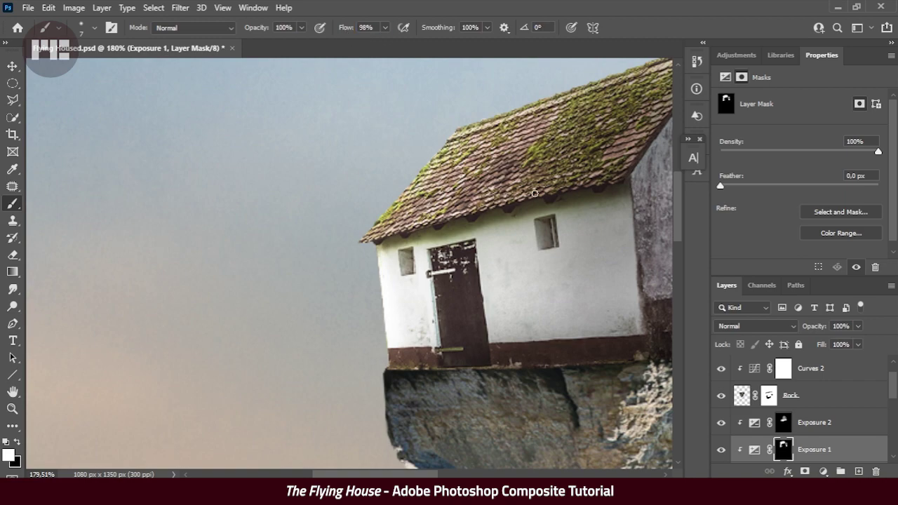
scroll(596, 186, down, 2)
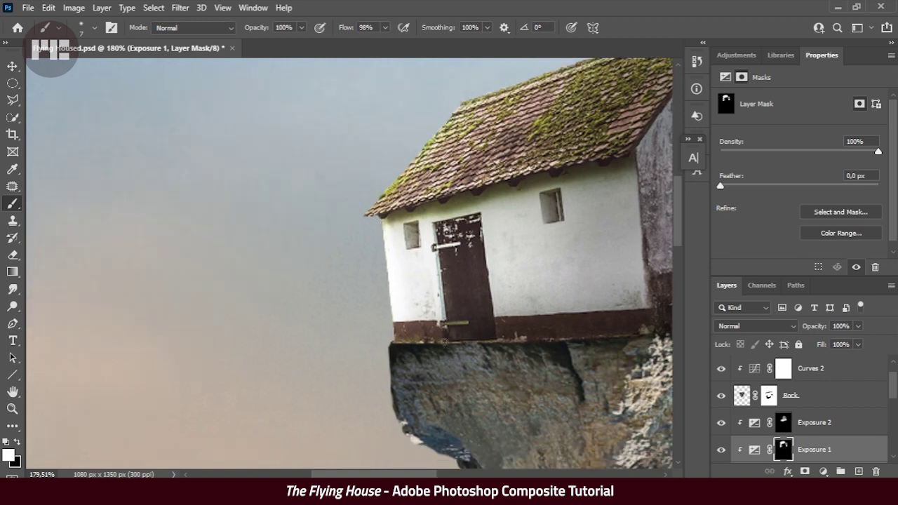
scroll(444, 342, down, 2)
scroll(379, 186, up, 3)
scroll(351, 315, down, 5)
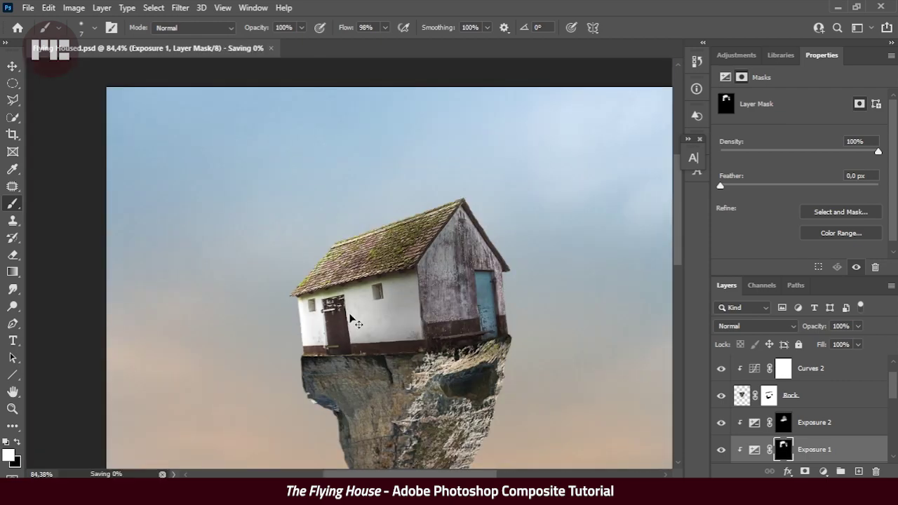
scroll(486, 324, up, 4)
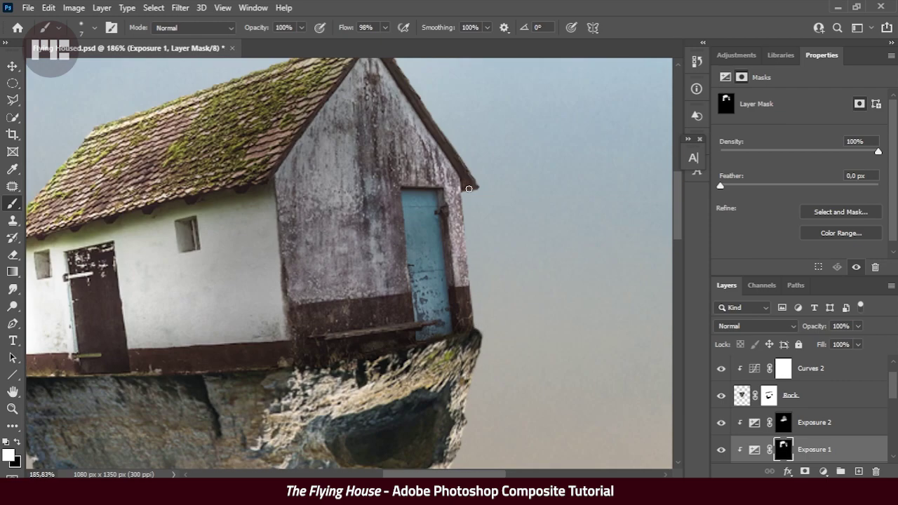
scroll(447, 202, down, 5)
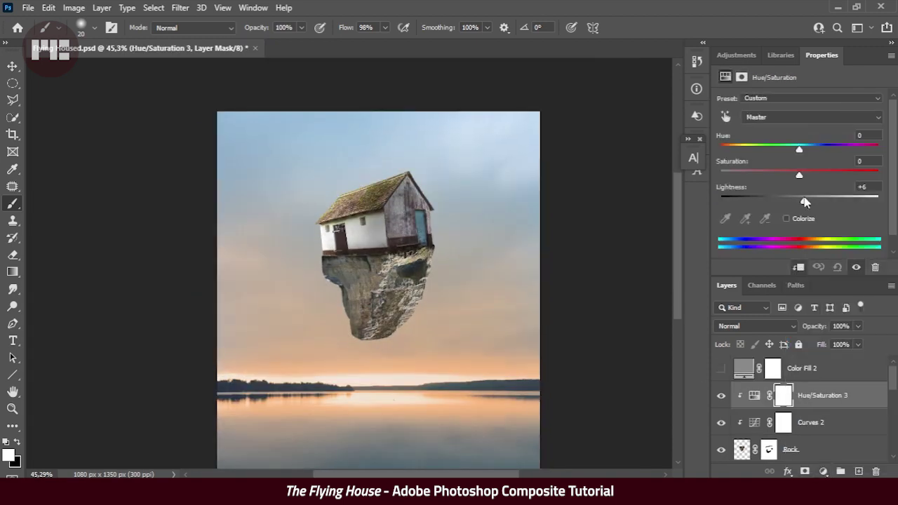
Set Hue/Saturation to lightness +3 and saturation -69, and add a Color Balance adjustment.
drag(807, 200, 802, 200)
drag(799, 175, 811, 177)
click(823, 471)
click(812, 417)
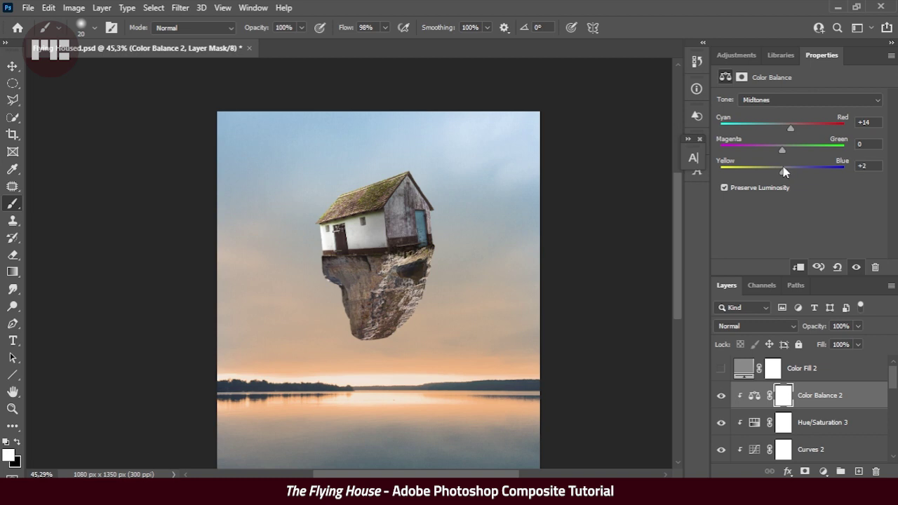
drag(769, 171, 722, 174)
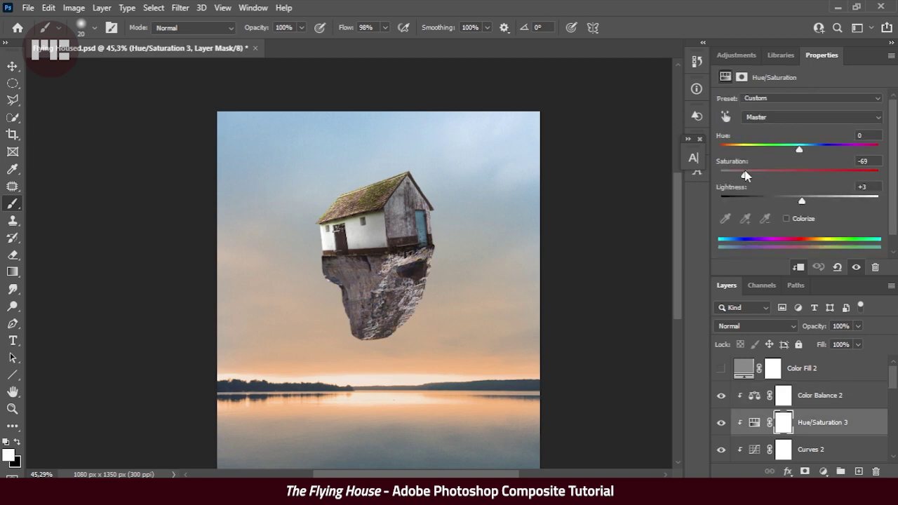
Add an Exposure layer at -3.50 with an inverted mask and shade the rock's top-right edge.
click(810, 315)
drag(799, 133, 758, 132)
key(ctrl+i)
scroll(397, 265, up, 5)
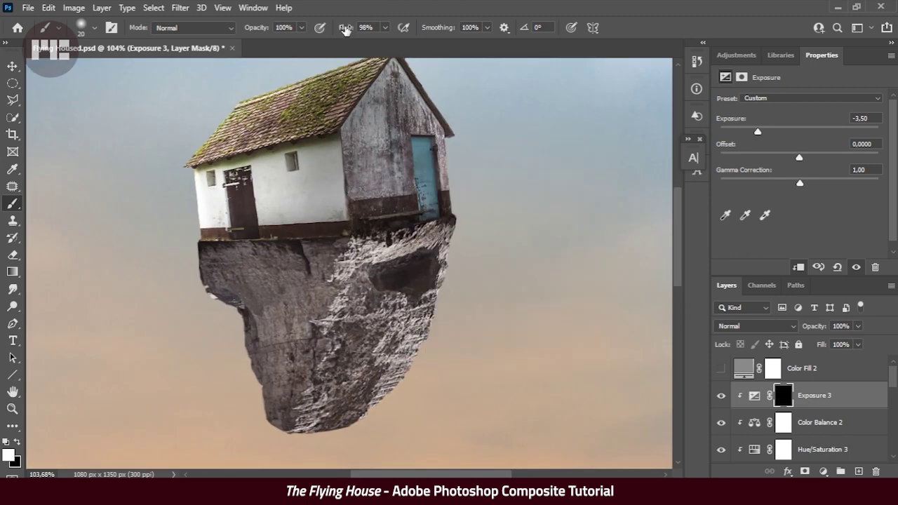
key(bracketright)
key(bracketright)
key(bracketright)
mouse_move(448, 254)
mouse_down()
mouse_move(411, 224)
mouse_move(427, 240)
mouse_move(328, 418)
mouse_move(377, 241)
mouse_up()
Darken the rock's top-right edge and upper-right area at 20% brush flow.
key(bracketright)
key(bracketright)
key(bracketright)
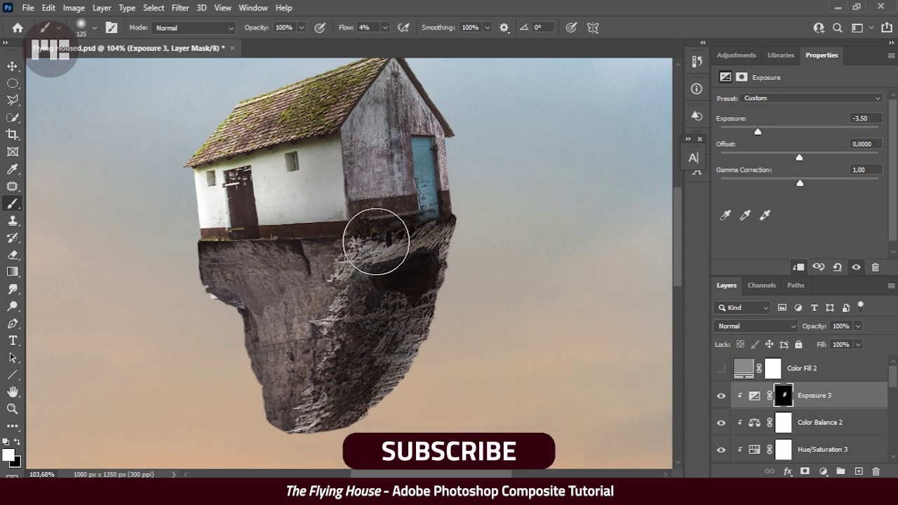
key(bracketleft)
key(bracketleft)
key(bracketleft)
key(bracketleft)
key(bracketleft)
key(bracketleft)
key(shift+2)
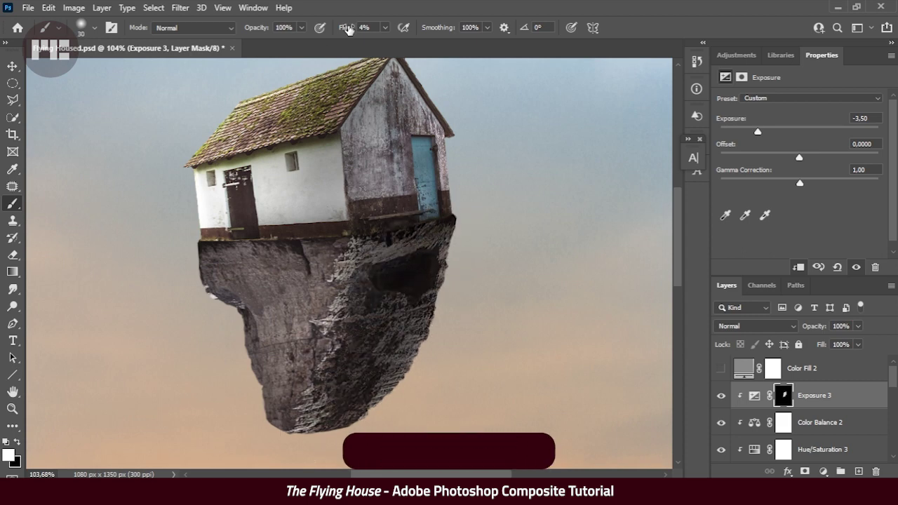
drag(444, 221, 361, 237)
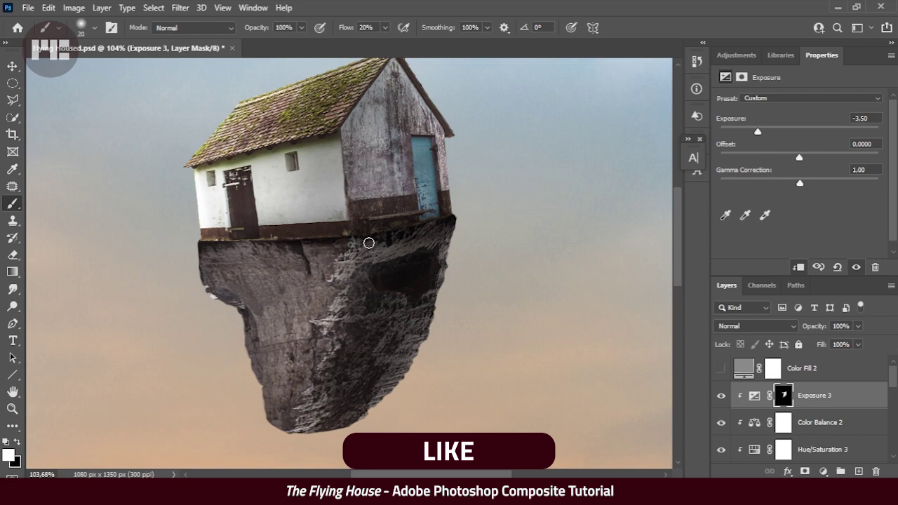
scroll(368, 243, down, 3)
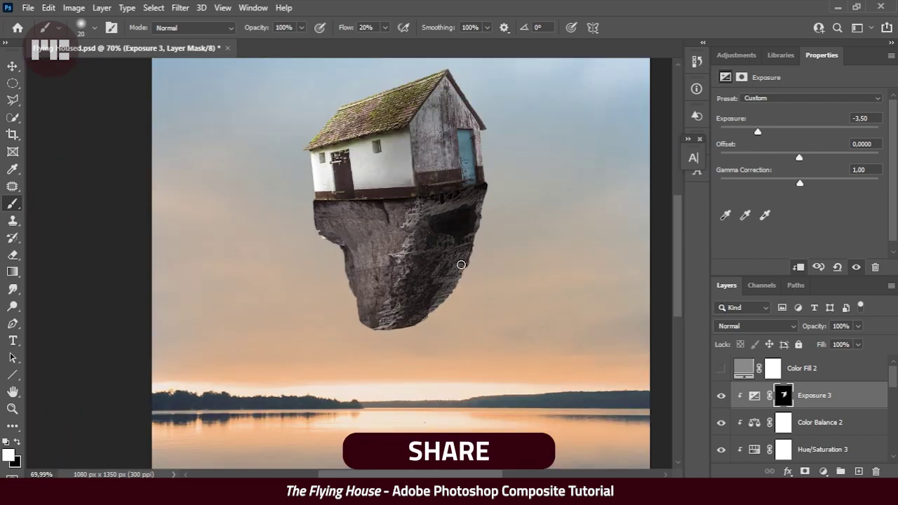
key(bracketright)
key(bracketright)
key(bracketright)
drag(458, 221, 459, 218)
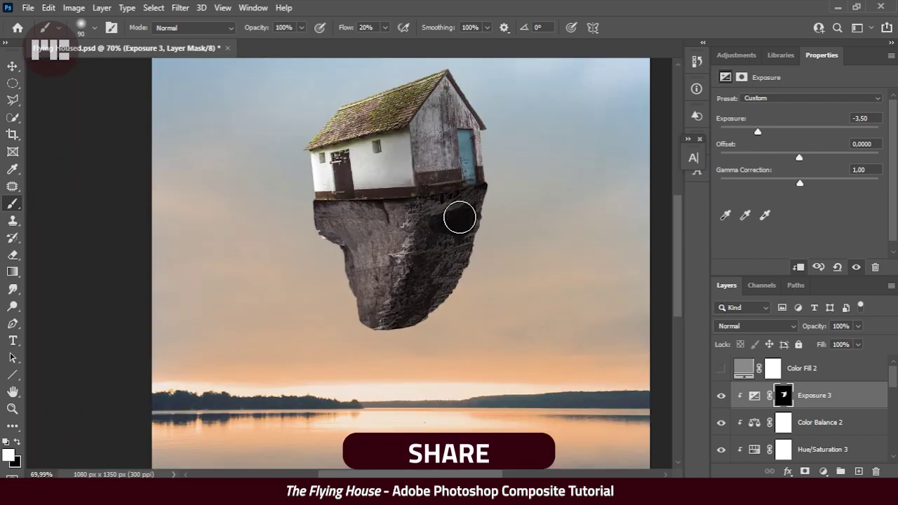
scroll(460, 218, down, 2)
scroll(388, 217, up, 2)
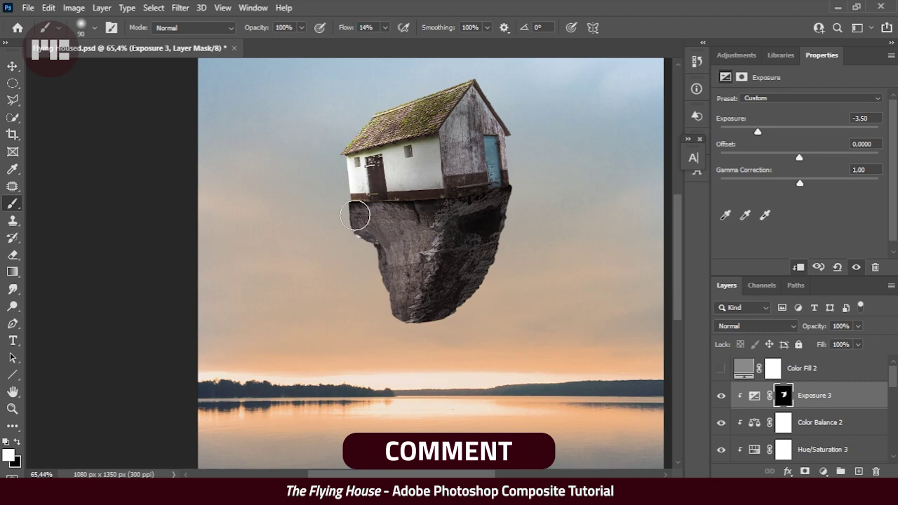
Set Exposure 3's Blend If to keep the darkening off the darkest tones.
double_click(852, 396)
mouse_move(718, 303)
mouse_down()
mouse_move(765, 304)
mouse_move(719, 304)
mouse_up()
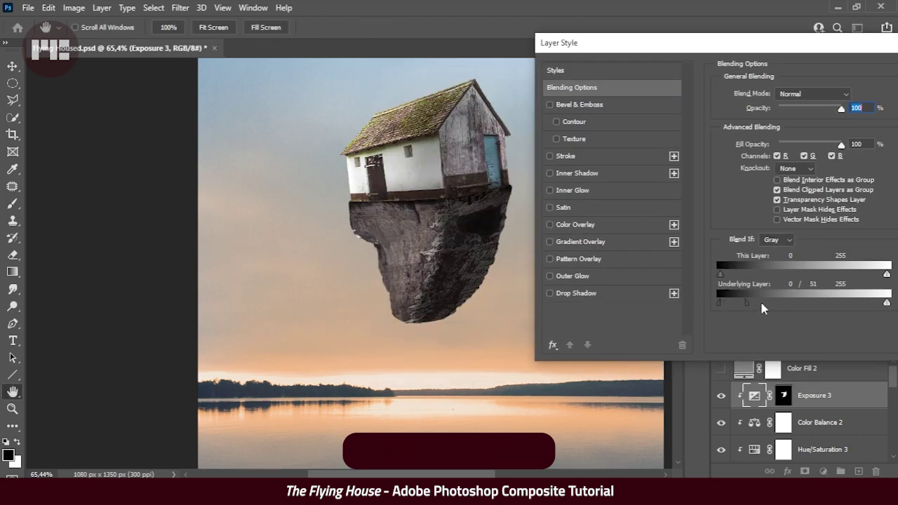
drag(631, 42, 452, 59)
Confirm the blending change and add an Exposure layer at +2.33 with an inverted mask.
click(818, 86)
key(b)
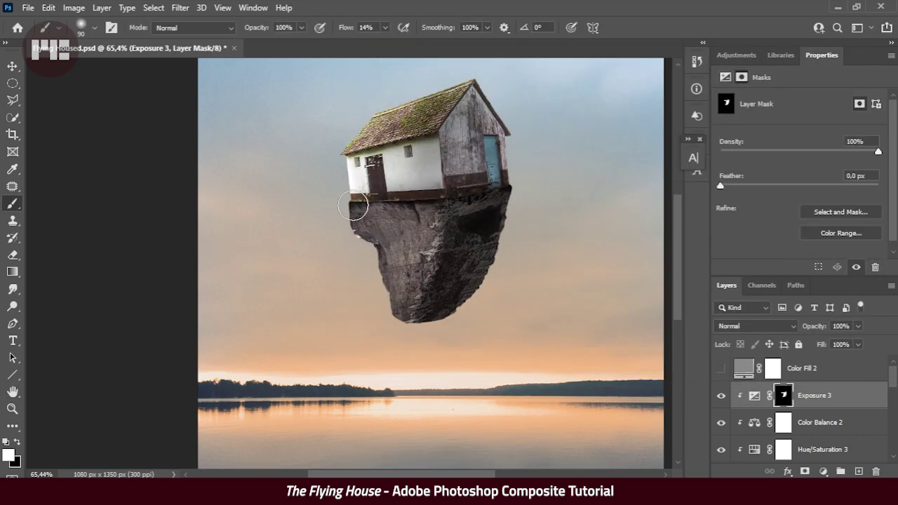
click(824, 471)
click(821, 309)
drag(799, 131, 827, 132)
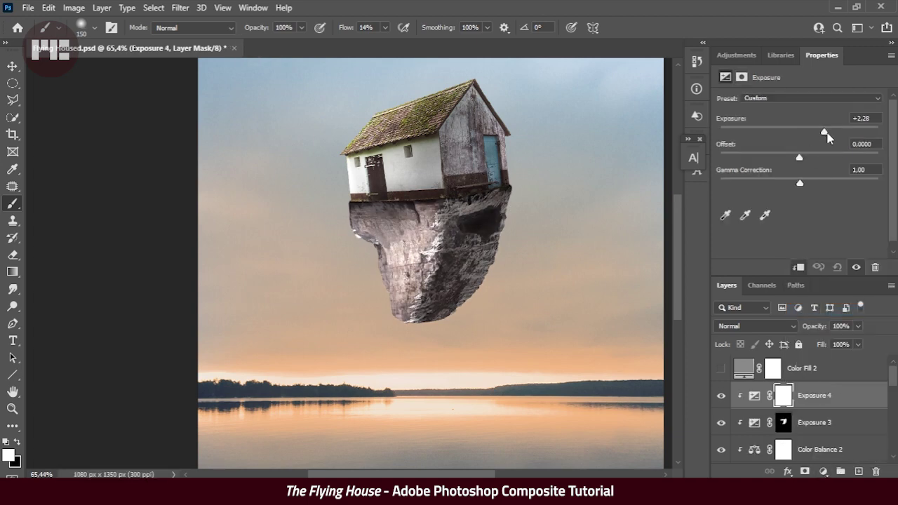
key(x)
key(ctrl+i)
Paint white on the mask to brighten the rock's top, left and lower-left edges.
scroll(333, 242, up, 3)
key(bracketleft)
key(bracketleft)
key(bracketleft)
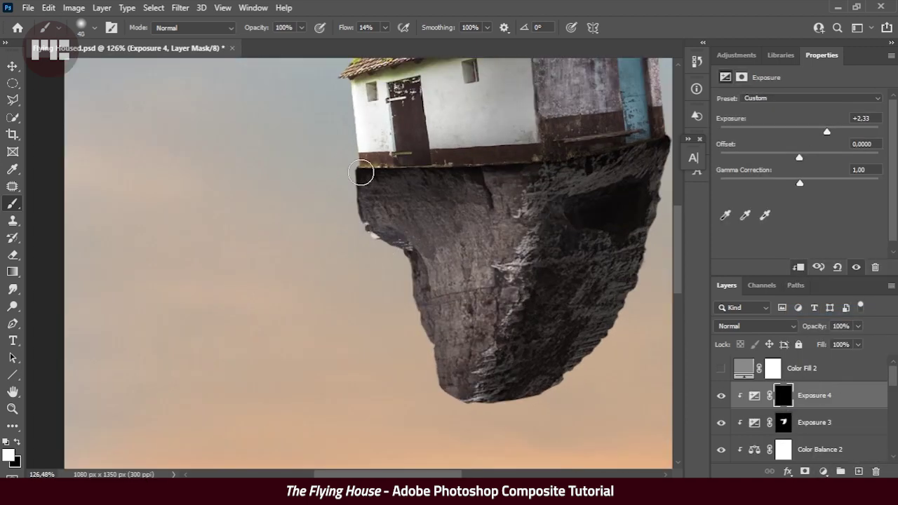
drag(353, 169, 535, 170)
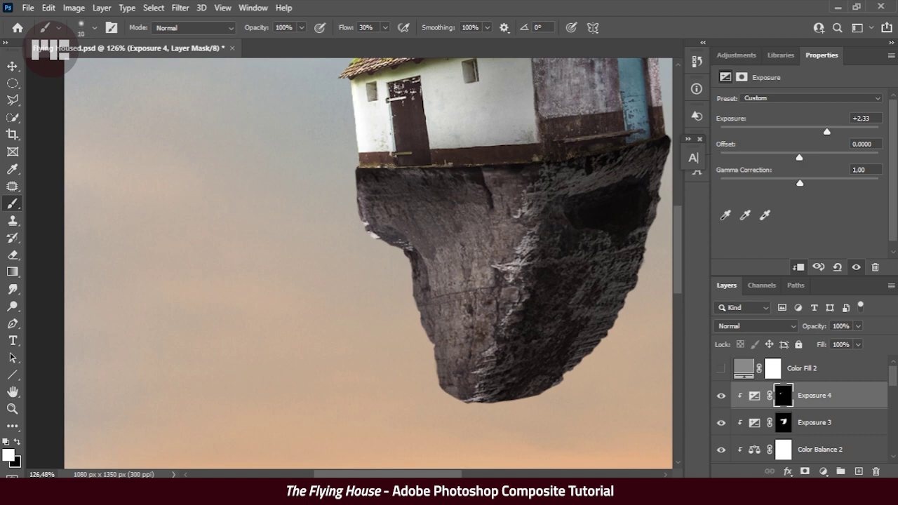
key(bracketleft)
drag(361, 200, 379, 253)
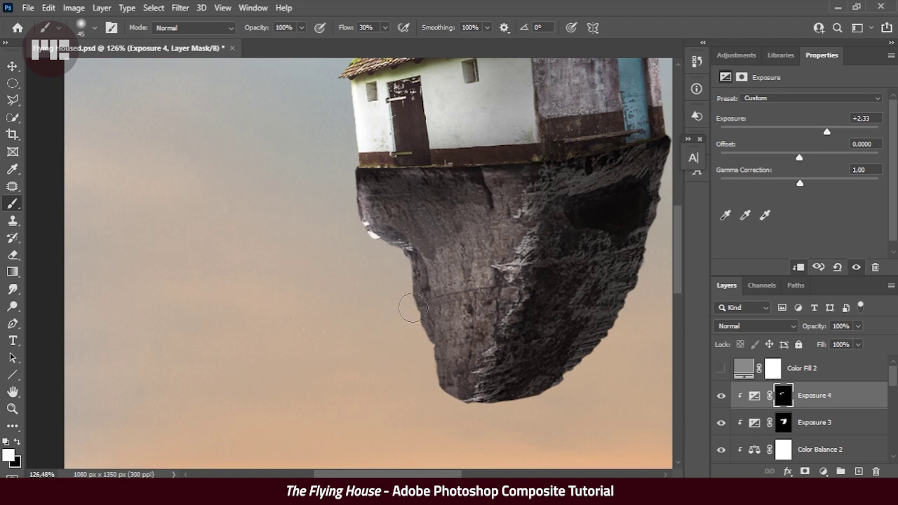
drag(412, 308, 519, 429)
key(bracketright)
key(bracketright)
key(bracketright)
Brighten more of the rock with a 50 px brush, zooming in and out to check.
scroll(446, 304, down, 3)
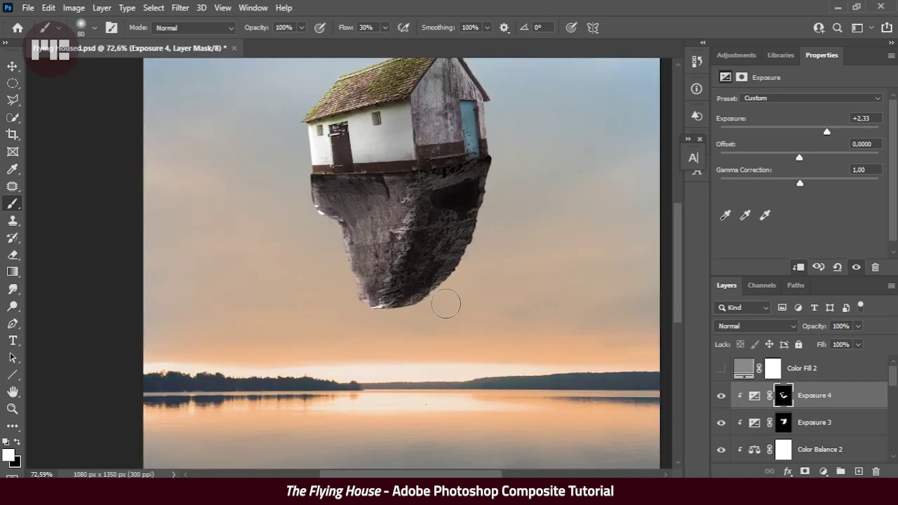
scroll(505, 151, down, 2)
scroll(327, 210, up, 5)
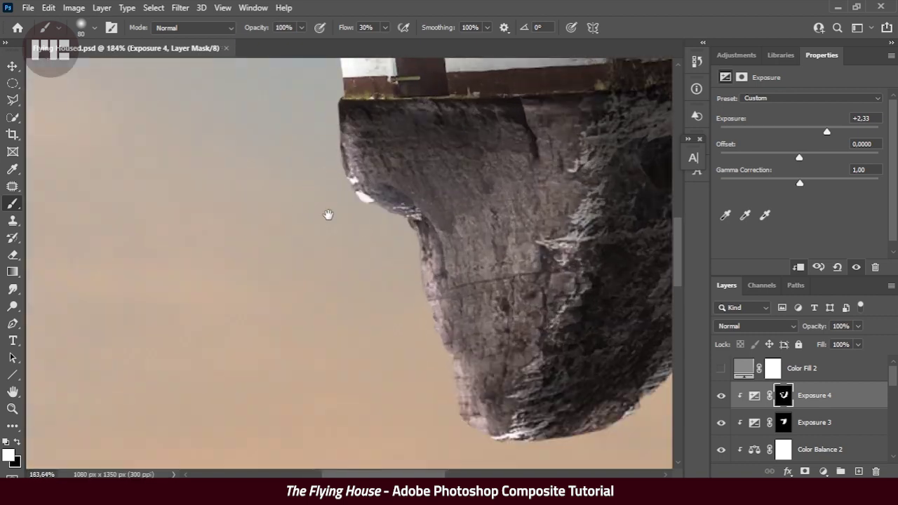
key(bracketleft)
key(bracketleft)
key(bracketleft)
drag(368, 356, 306, 240)
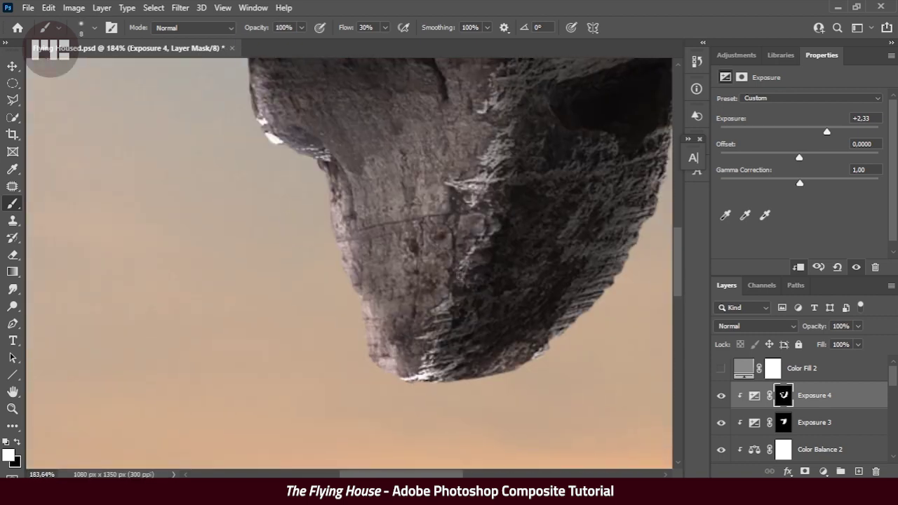
scroll(456, 281, up, 1)
scroll(451, 295, up, 2)
scroll(443, 313, up, 1)
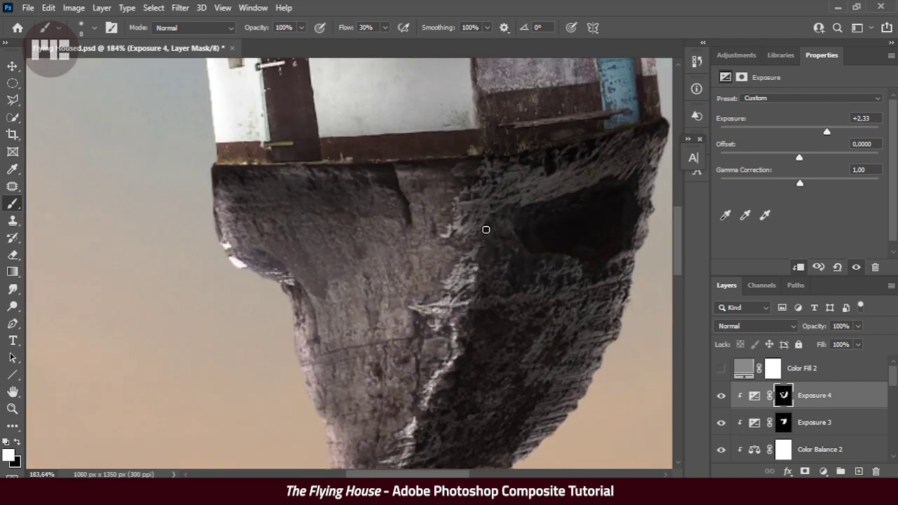
scroll(421, 295, down, 4)
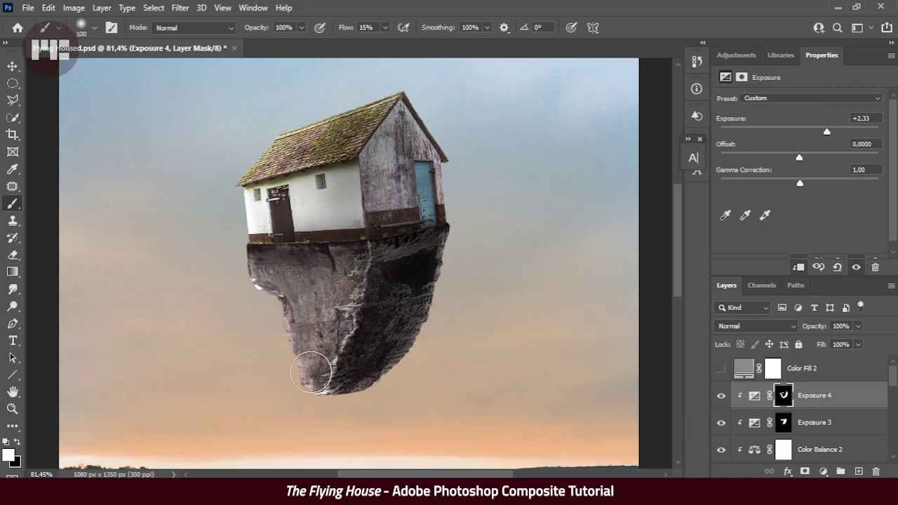
scroll(263, 265, down, 2)
scroll(265, 267, up, 1)
scroll(265, 267, down, 3)
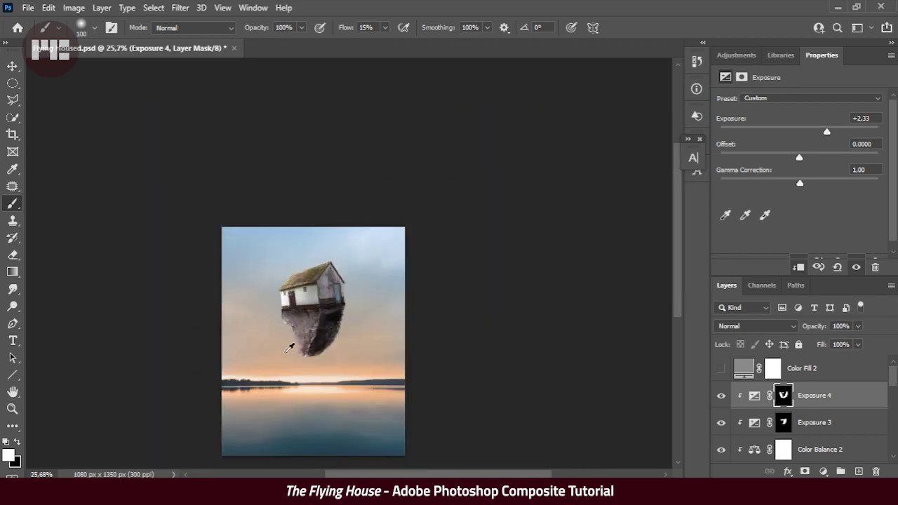
scroll(318, 286, up, 4)
scroll(254, 165, down, 3)
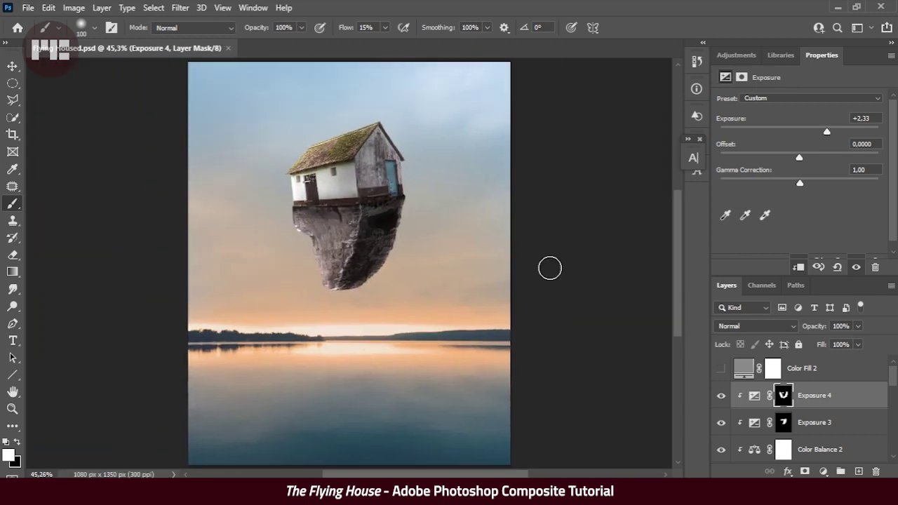
scroll(401, 266, up, 1)
scroll(403, 268, down, 1)
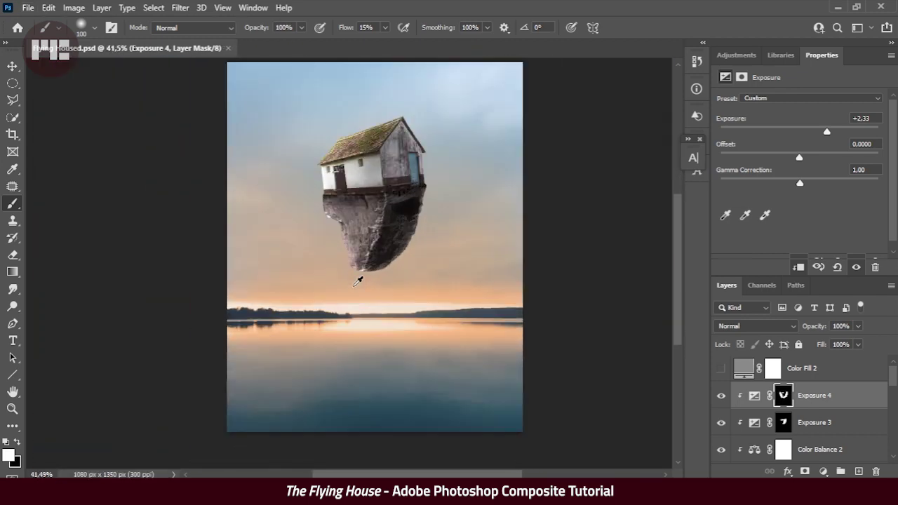
scroll(362, 266, up, 2)
scroll(358, 211, up, 3)
Select the Exposure 3 layer and zoom out to review the rock.
key(alt+bracketleft)
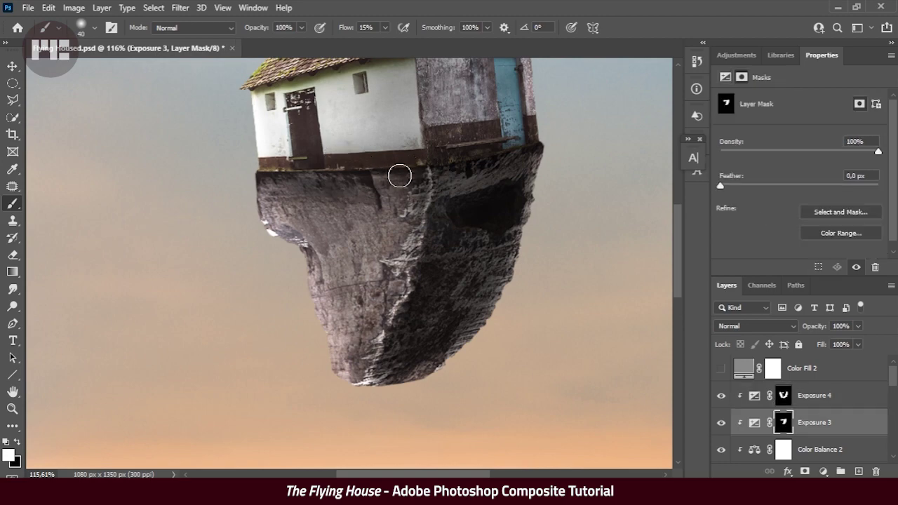
scroll(465, 319, down, 3)
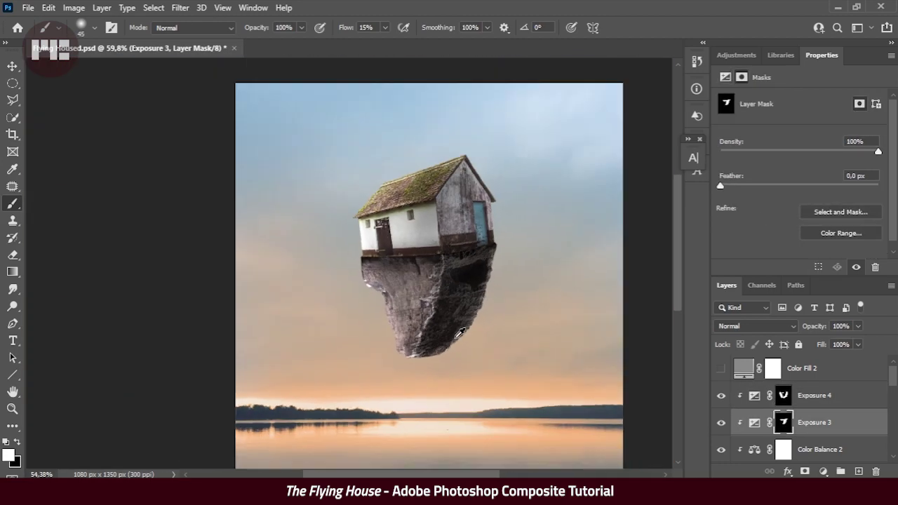
scroll(442, 301, down, 2)
scroll(426, 287, down, 1)
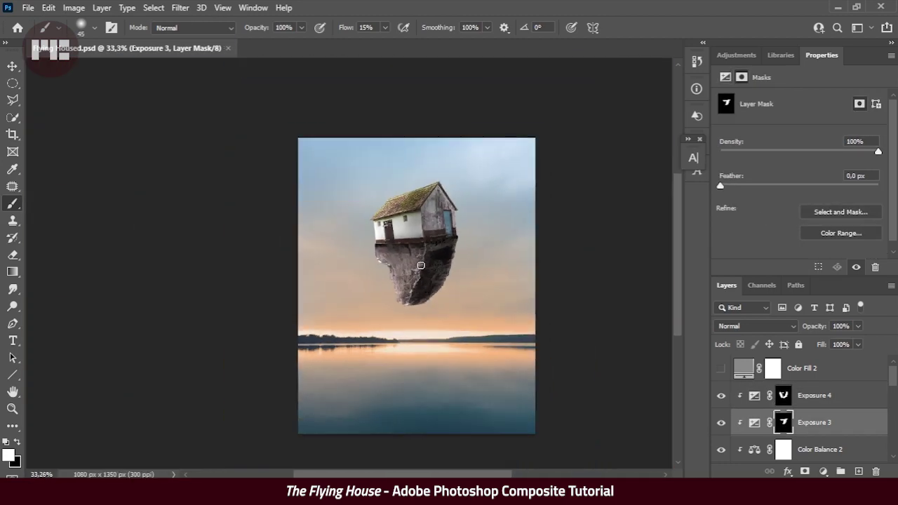
scroll(457, 267, up, 1)
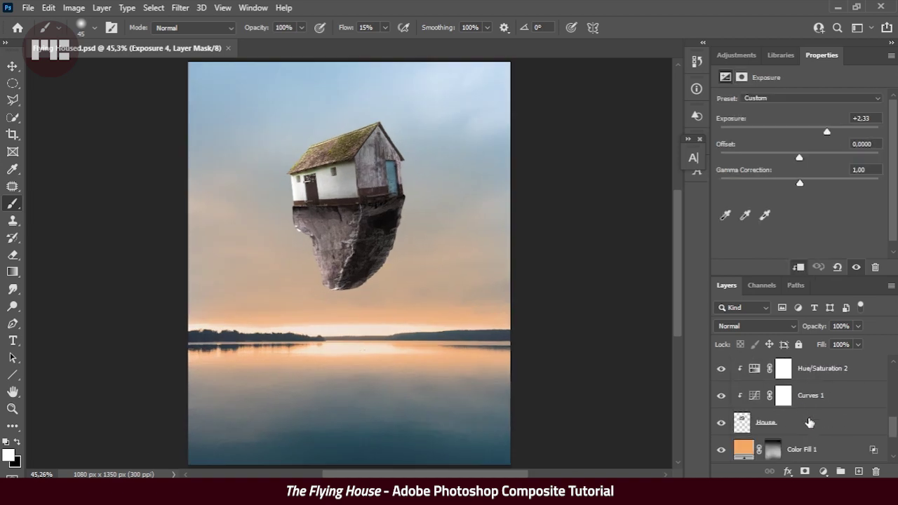
Brighten the house with a clipped Curves layer bent upward, checked against gray, and save.
click(721, 369)
click(823, 472)
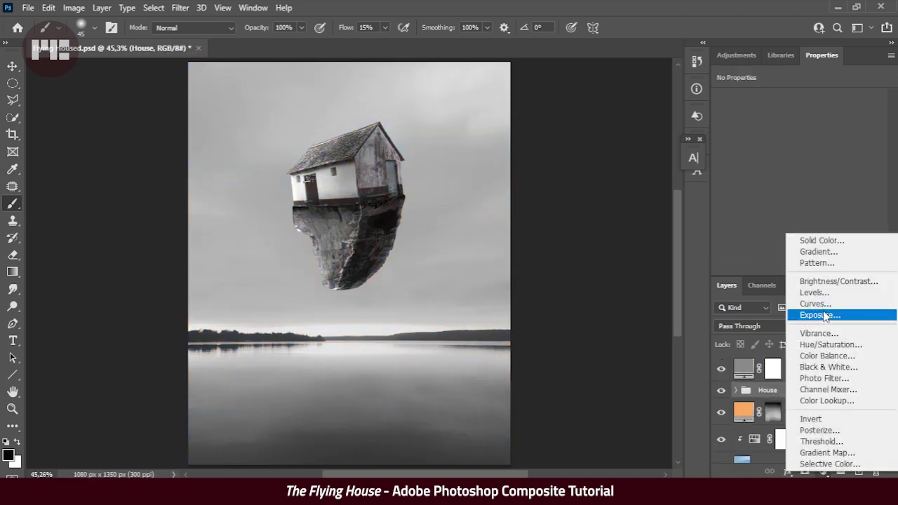
click(814, 309)
key(ctrl+alt+g)
mouse_move(809, 201)
mouse_down()
mouse_move(817, 169)
mouse_move(807, 175)
mouse_up()
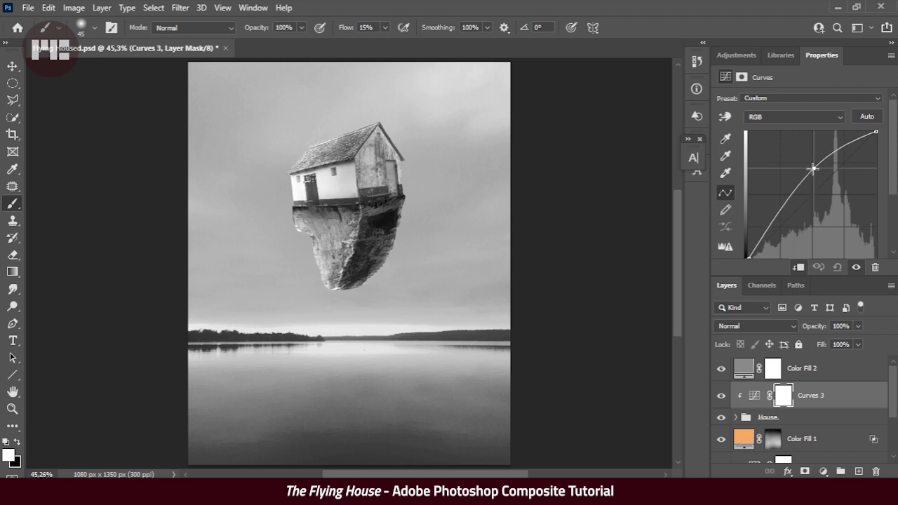
click(721, 368)
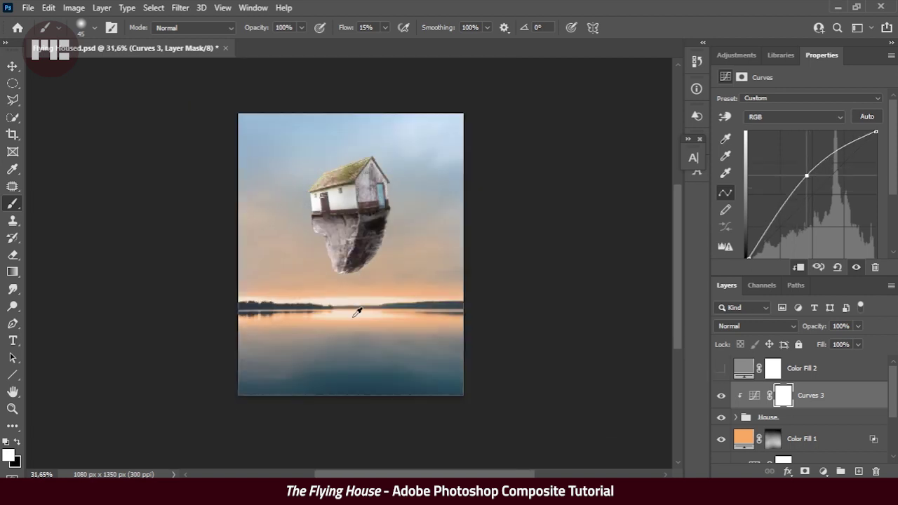
key(ctrl+s)
key(ctrl+0)
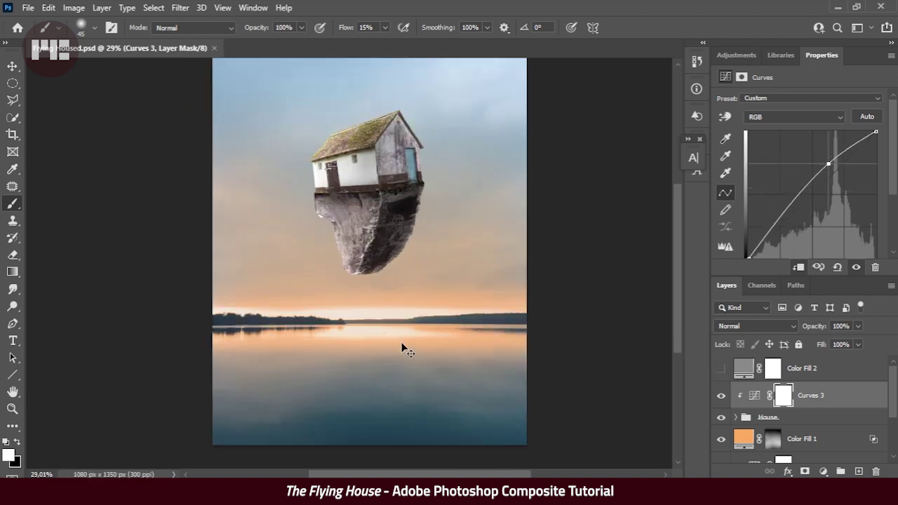
Add Hue/Saturation at saturation -7, save, and duplicate the House group as House copy.
click(823, 471)
click(807, 343)
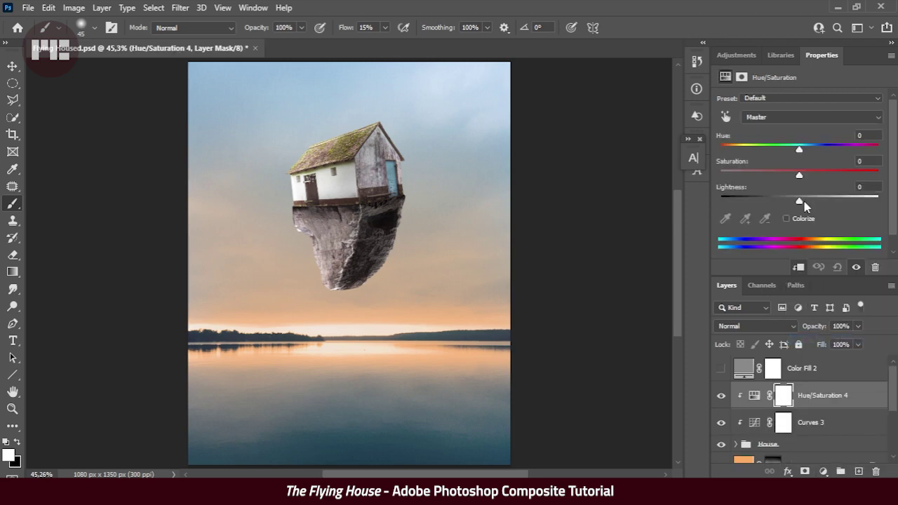
key(ctrl+s)
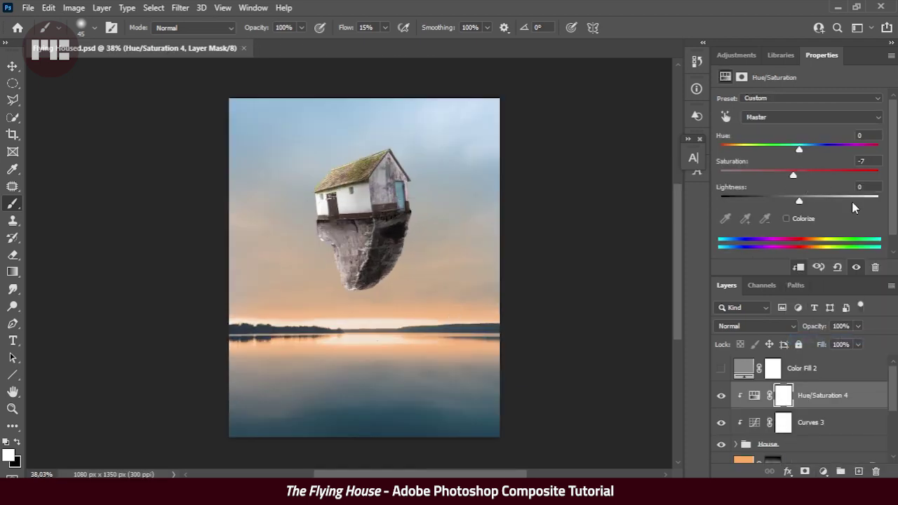
scroll(791, 421, down, 1)
click(791, 419)
key(ctrl+j)
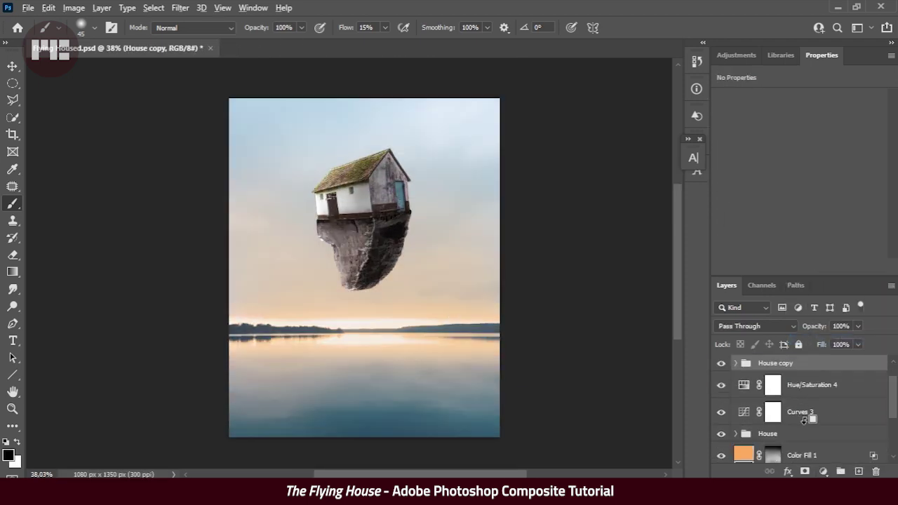
Convert House copy to a smart object, flip it vertically, and move it down into the lake.
key(ctrl+0)
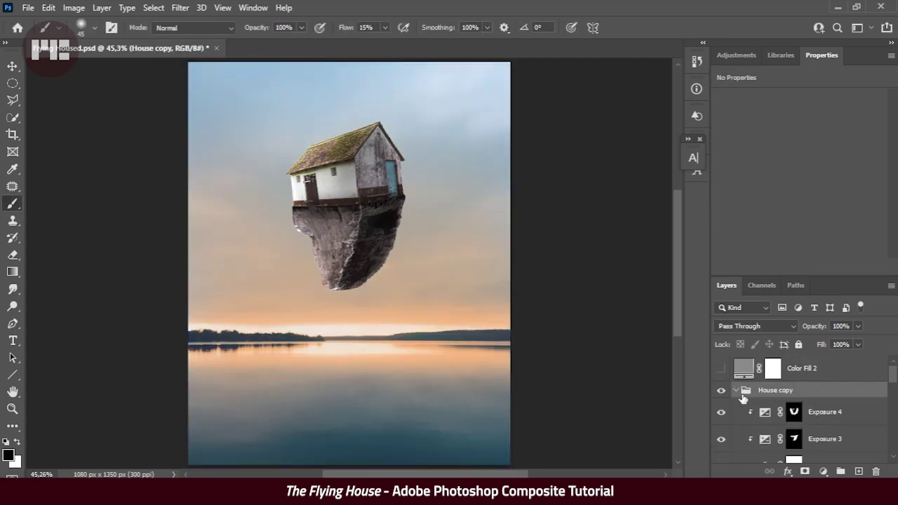
click(736, 390)
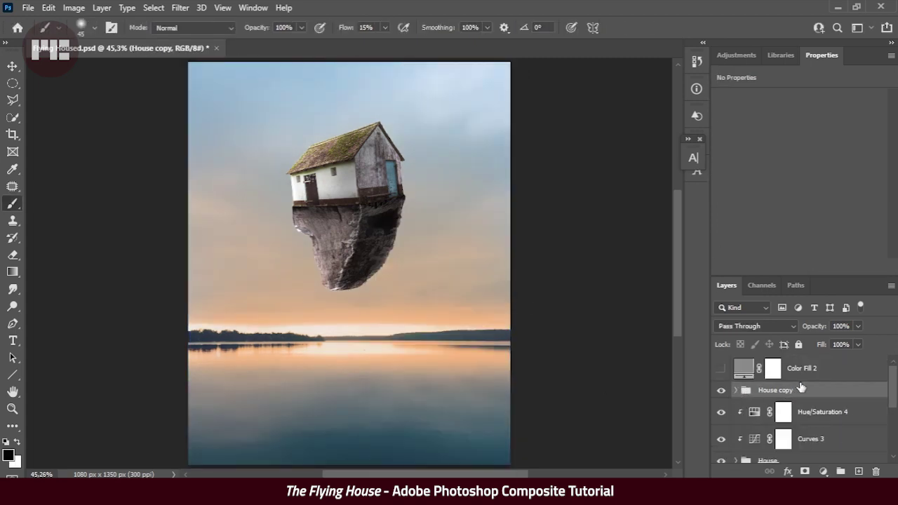
right_click(775, 395)
click(807, 450)
key(ctrl+t)
right_click(403, 249)
click(407, 243)
scroll(415, 273, down, 2)
drag(375, 278, 375, 466)
key(Return)
Set House copy to Soft Light and give it a black, fully hiding layer mask.
key(b)
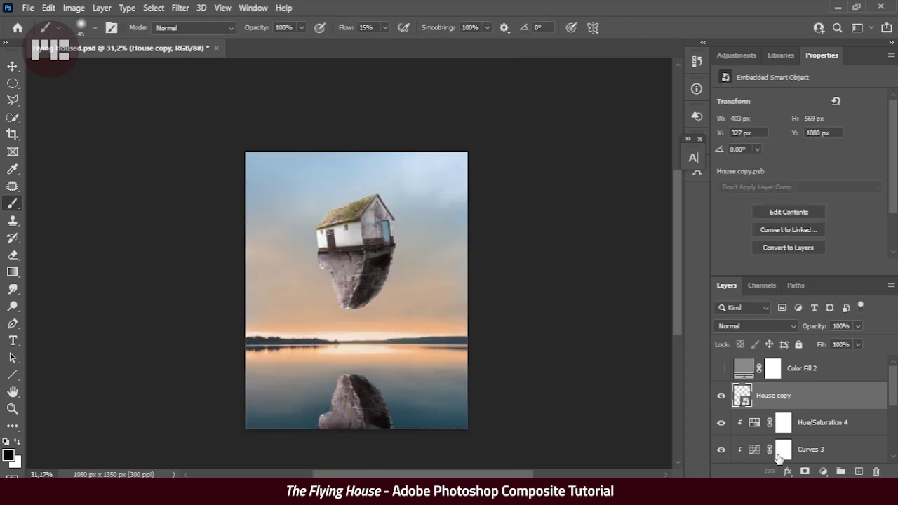
click(757, 326)
click(766, 324)
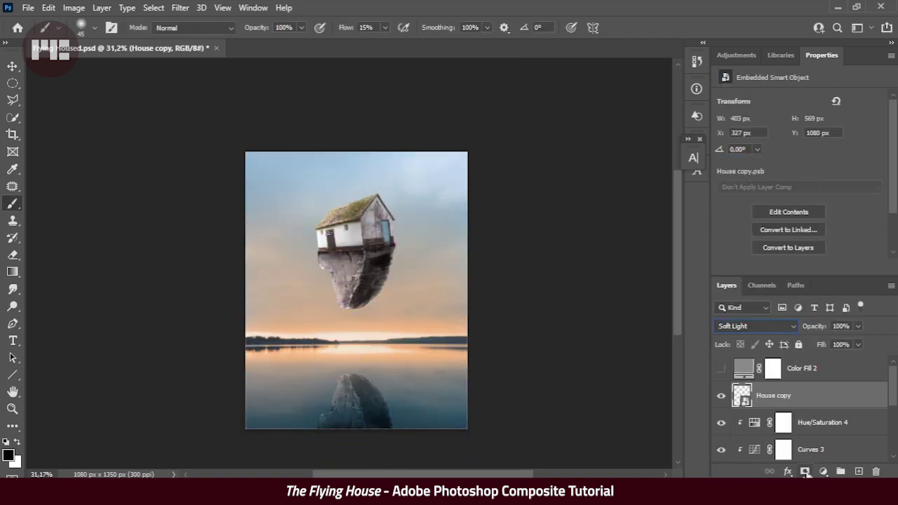
click(805, 471)
key(ctrl+i)
scroll(406, 322, up, 2)
Paint a faint reflection into the water with a large, flattened elliptical brush.
right_click(406, 322)
drag(415, 295, 415, 284)
key(Return)
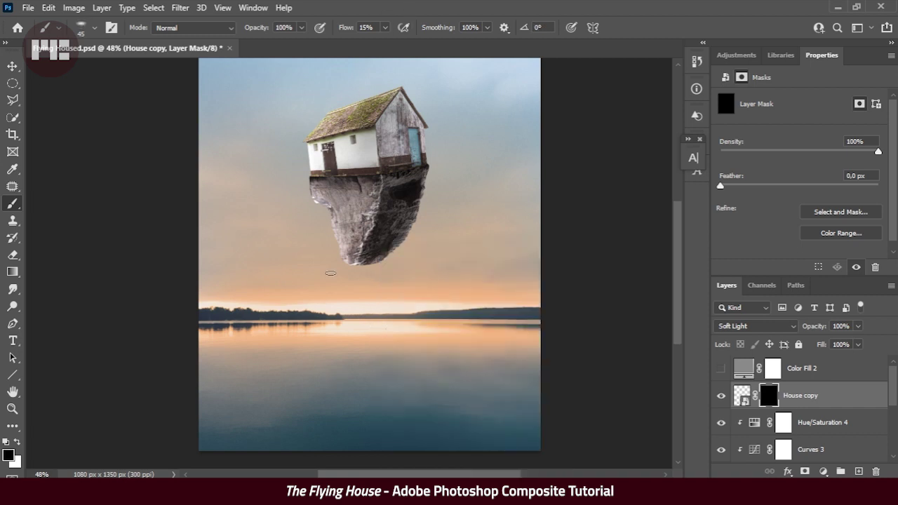
key(bracketright)
key(bracketright)
key(bracketright)
drag(348, 28, 342, 28)
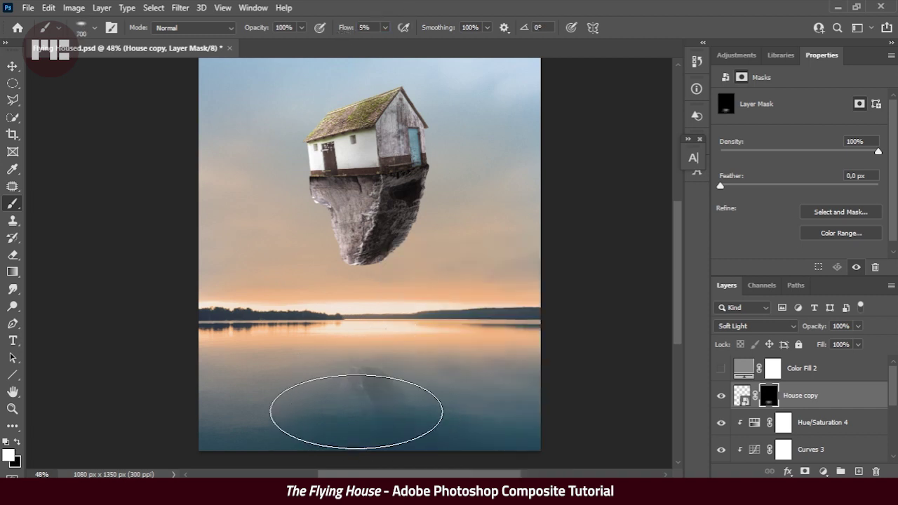
drag(326, 412, 388, 370)
Nudge the reflection slightly lower, then target the House copy image instead of its mask.
click(742, 397)
key(v)
key(shift+Down)
key(shift+Down)
key(shift+Down)
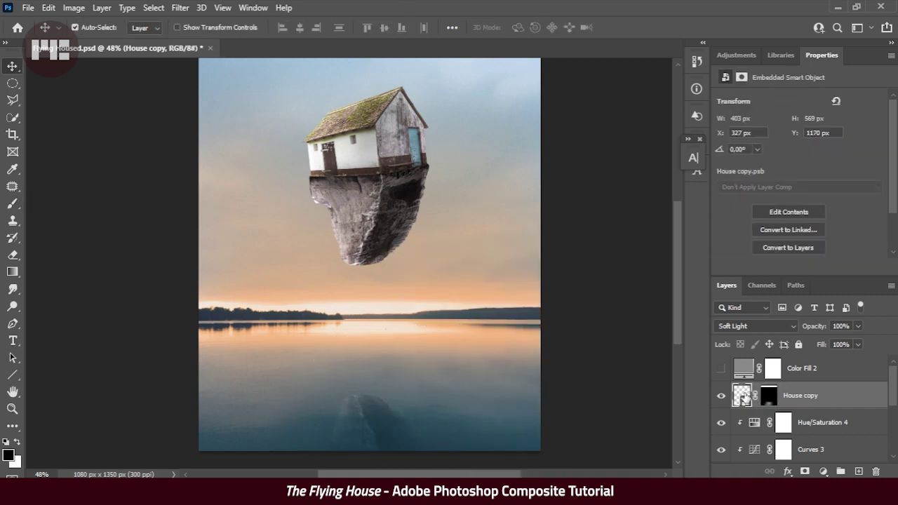
click(769, 395)
key(b)
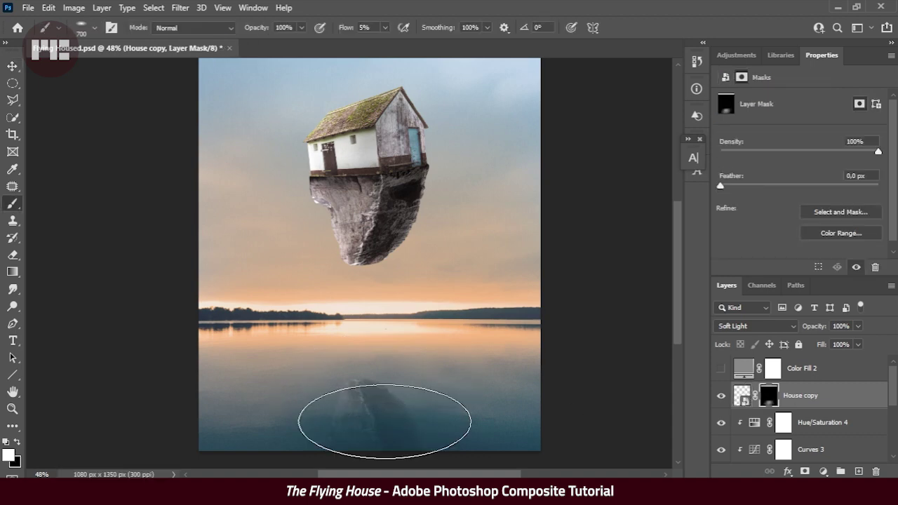
scroll(457, 375, down, 3)
scroll(393, 393, up, 5)
click(743, 396)
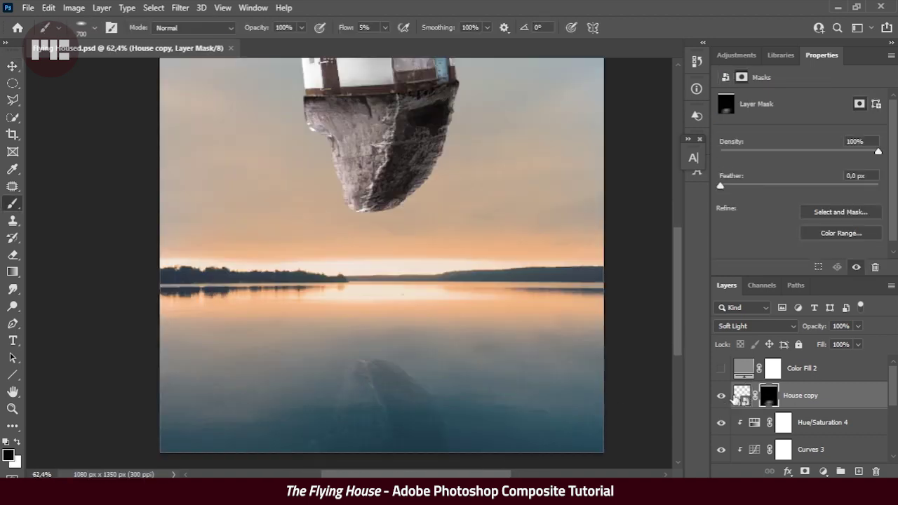
click(180, 8)
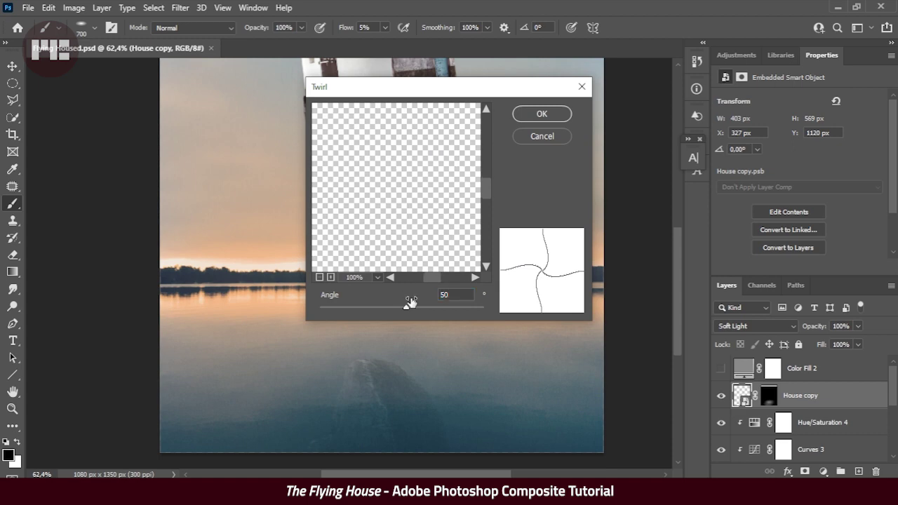
Distort the House copy reflection with a Twirl filter and then a Wave filter.
drag(411, 302, 355, 304)
click(541, 114)
click(180, 8)
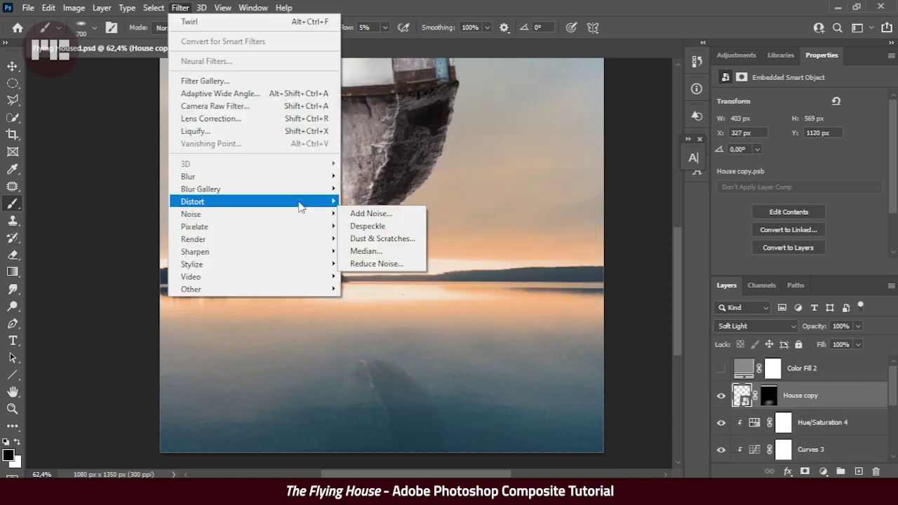
click(373, 289)
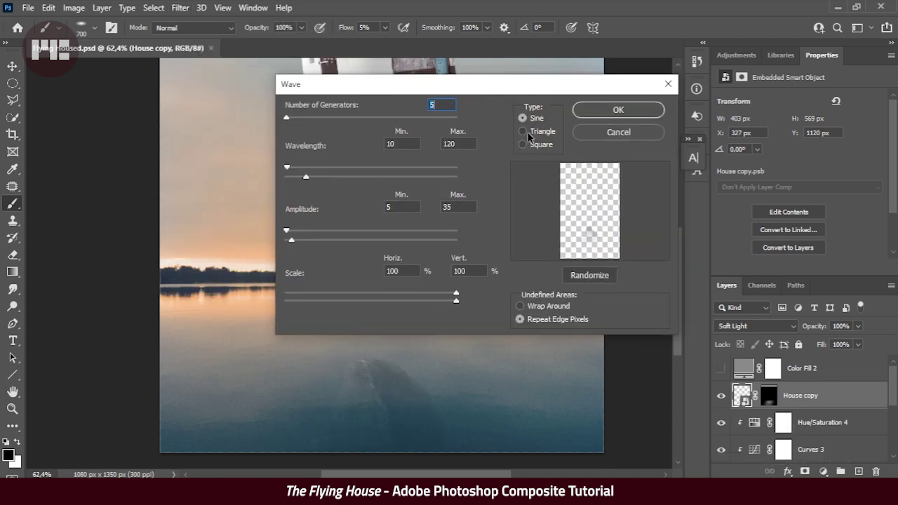
click(618, 109)
Warp the reflection with Free Transform so it lies across the lake surface.
key(ctrl+0)
key(ctrl+t)
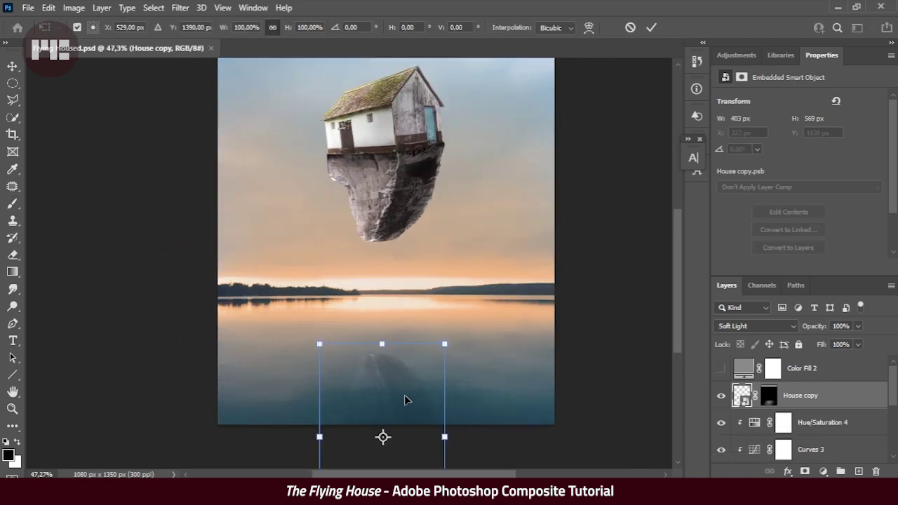
right_click(407, 397)
click(450, 230)
scroll(377, 426, up, 3)
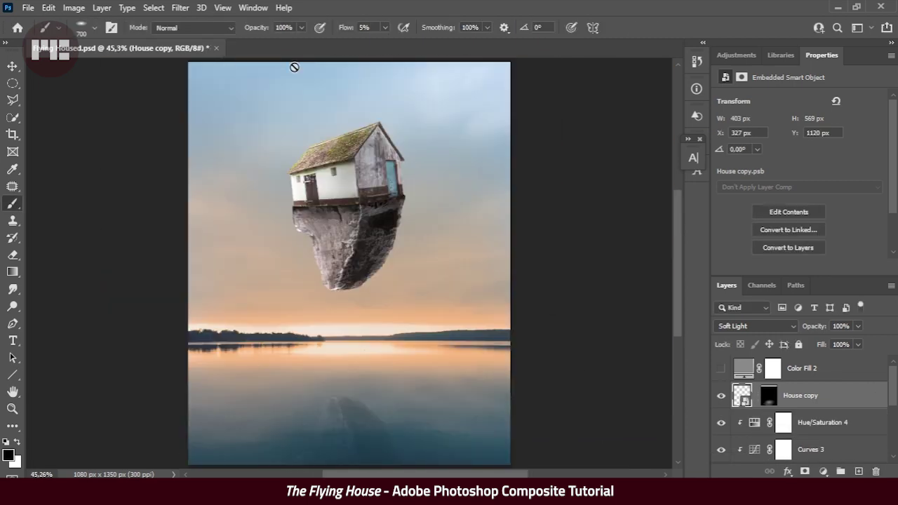
key(ctrl+t)
right_click(379, 169)
click(403, 309)
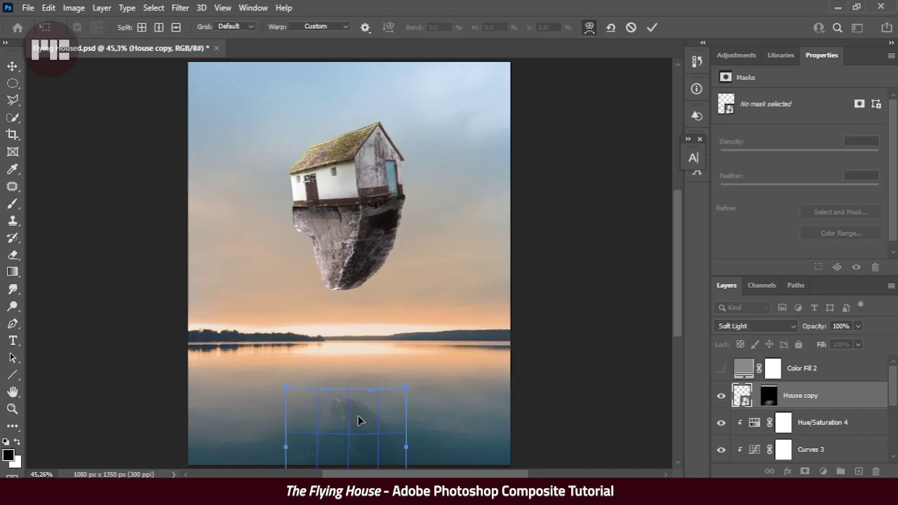
scroll(315, 425, down, 2)
drag(321, 370, 351, 370)
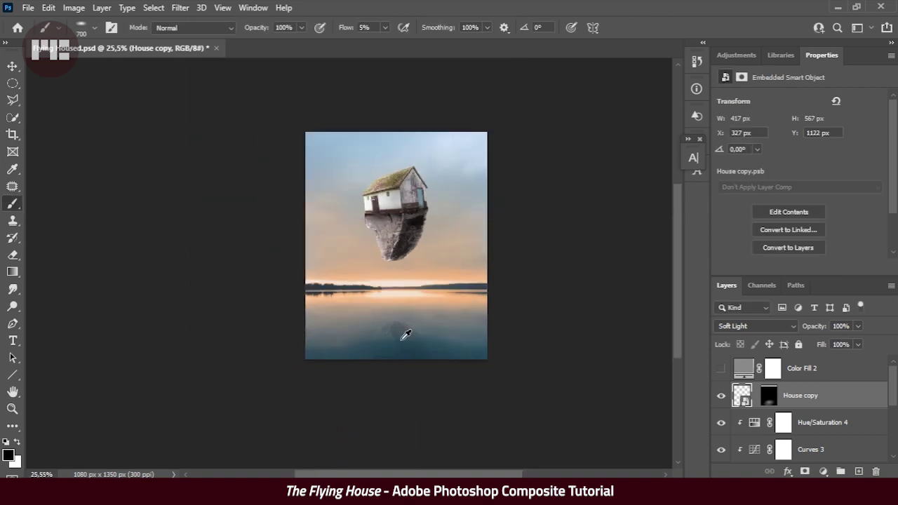
key(v)
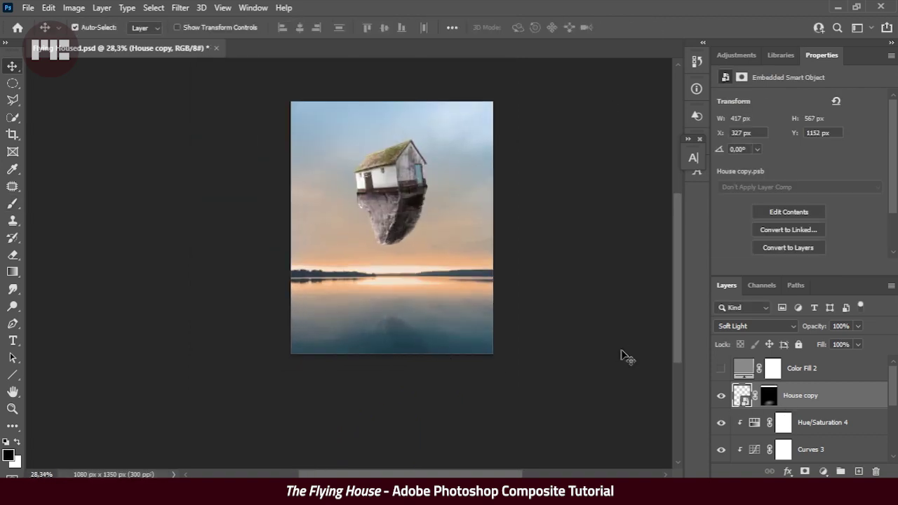
click(756, 326)
Add a radial Gradient Fill layer above Color Fill 1.
click(734, 318)
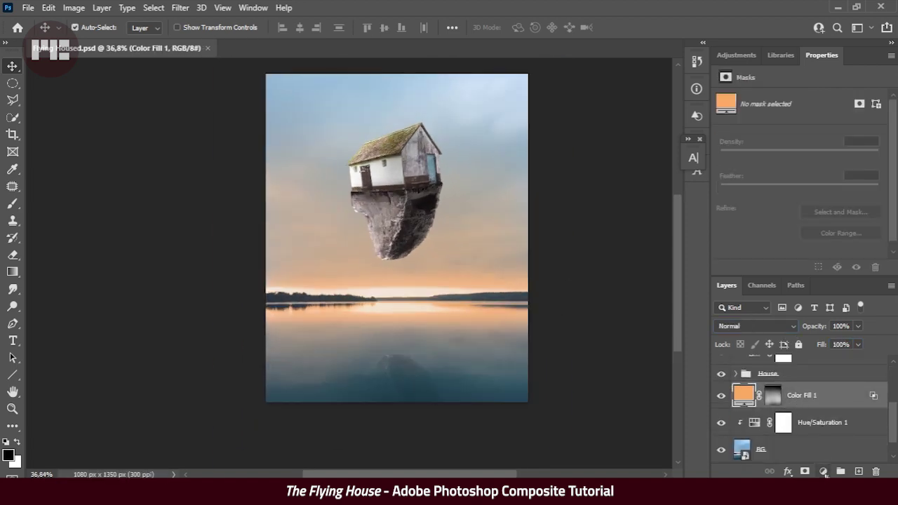
click(825, 472)
click(814, 251)
click(710, 159)
click(779, 124)
click(700, 180)
click(695, 196)
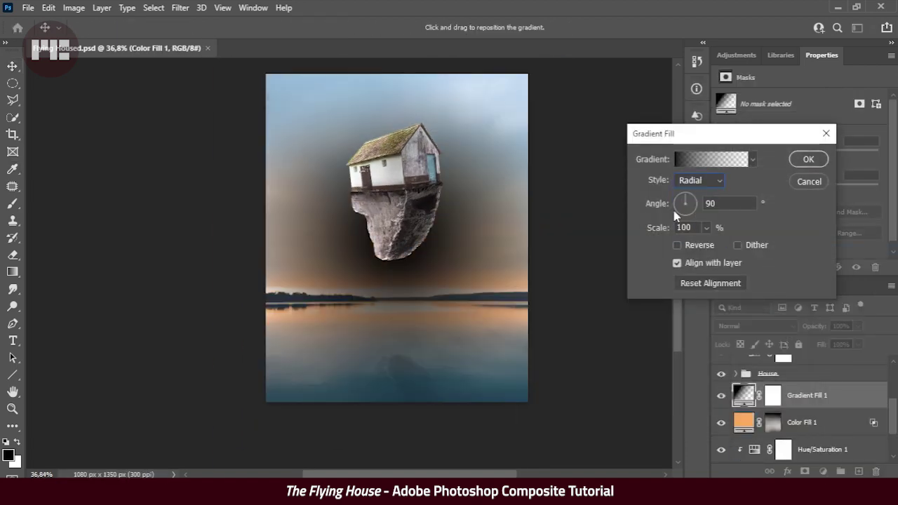
Color the gradient from a yellow-orange left stop to a light orange #ffc880 right stop.
click(711, 158)
click(529, 339)
click(590, 395)
click(625, 54)
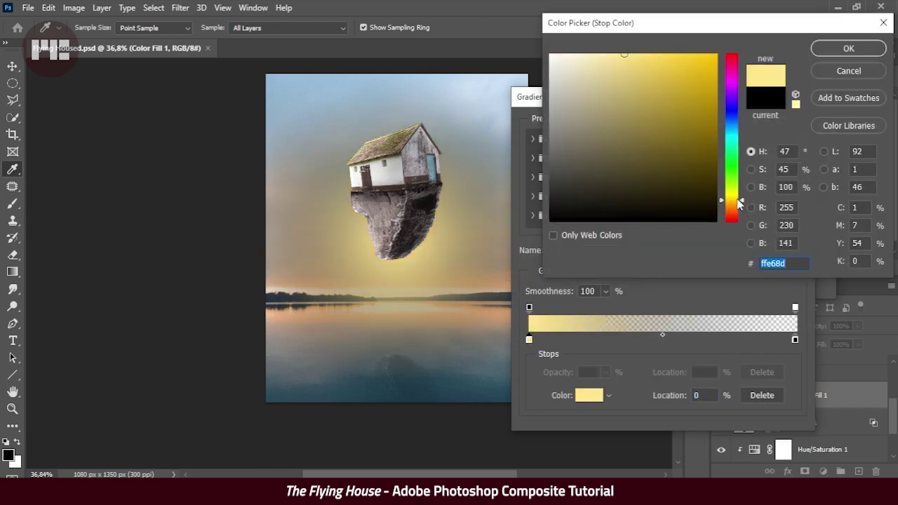
drag(738, 204, 738, 209)
click(652, 64)
click(849, 48)
click(795, 339)
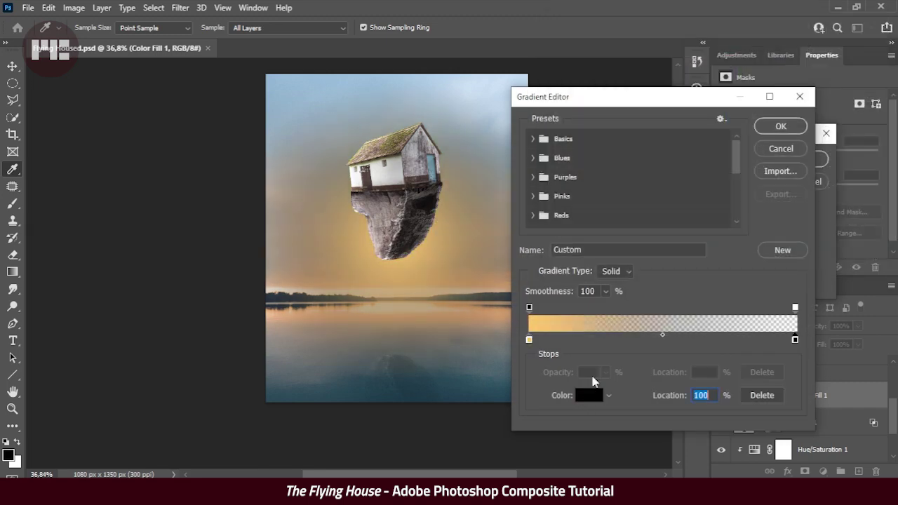
click(590, 395)
text(ffc880)
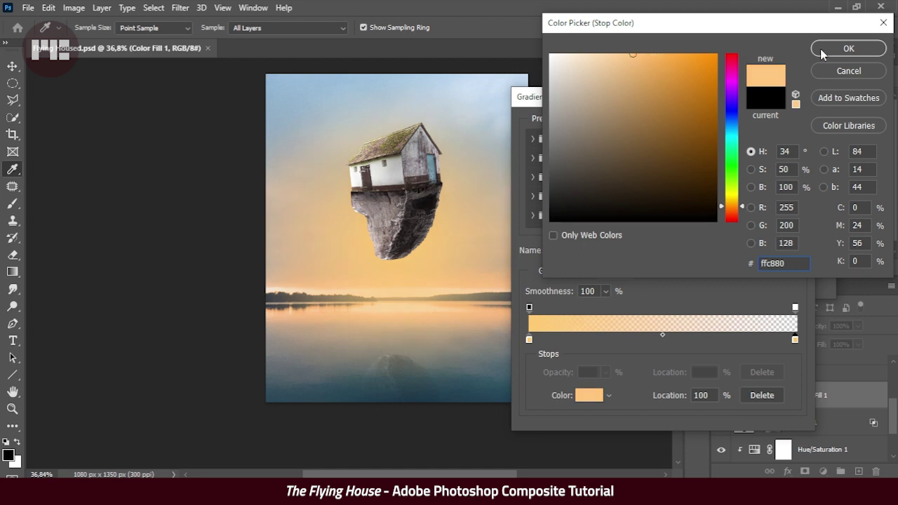
click(823, 54)
click(779, 119)
Set the glow scale to about 32%, hide it with an inverted mask, and paint it back at the horizon.
drag(658, 228, 608, 226)
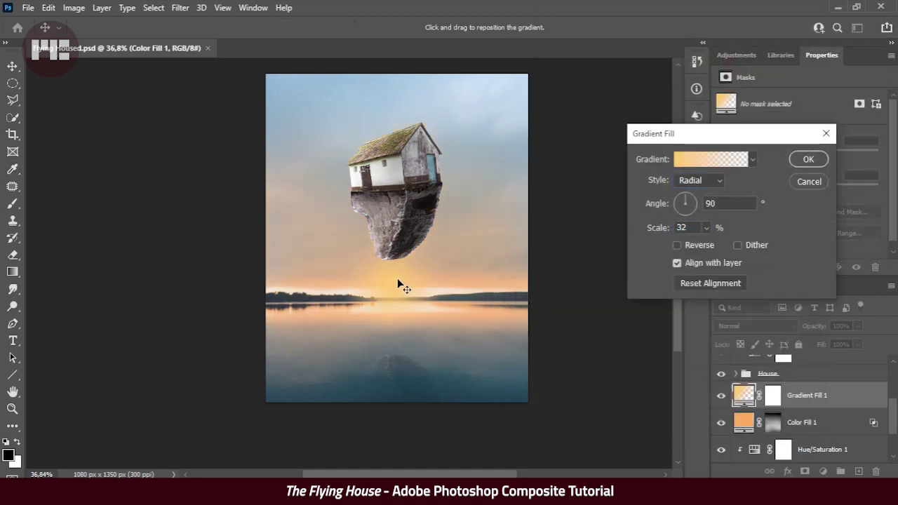
mouse_move(645, 234)
mouse_down()
mouse_move(678, 234)
mouse_move(637, 231)
mouse_up()
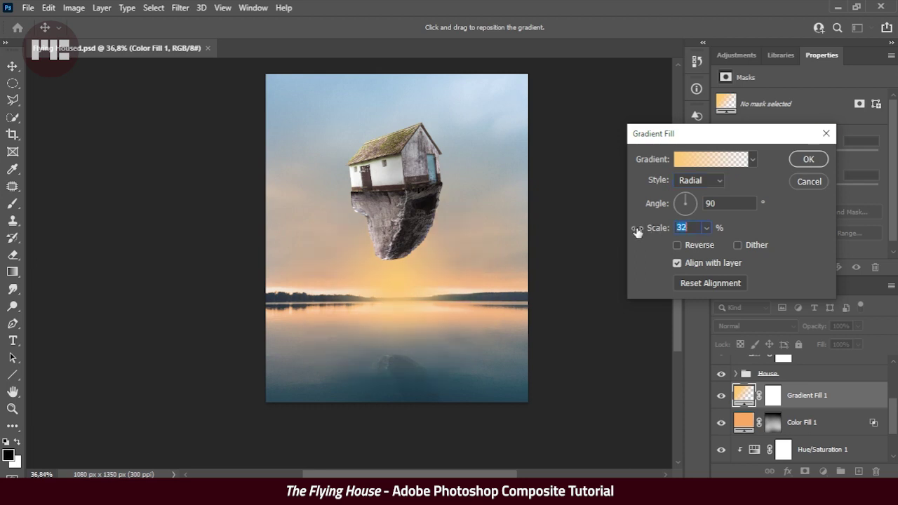
key(Return)
click(774, 398)
key(ctrl+i)
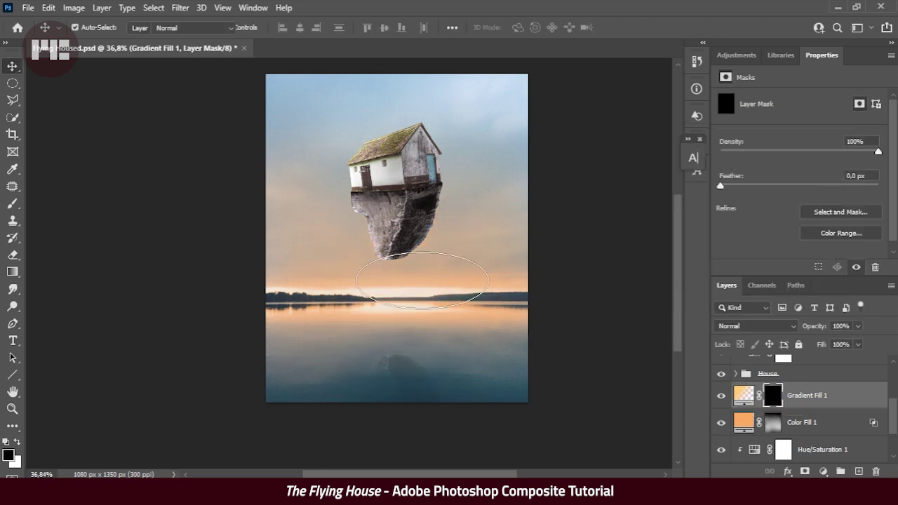
key(b)
key(x)
drag(374, 270, 412, 272)
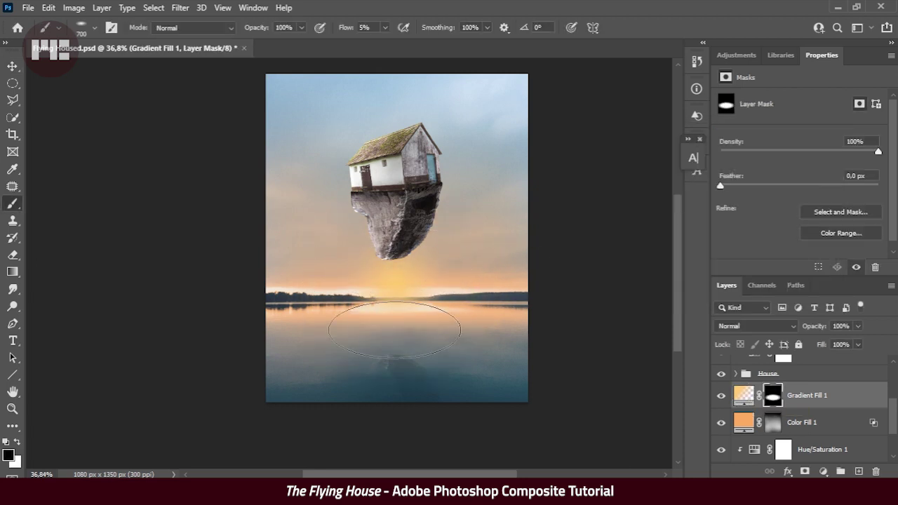
Duplicate the glow, enlarge the copy's gradient to 220% scale, and lower its Fill to 63%.
drag(833, 461, 840, 471)
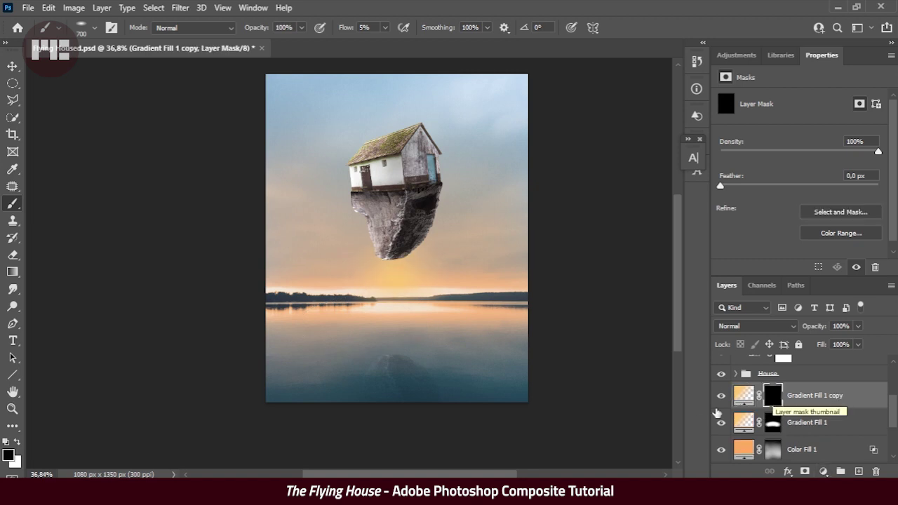
double_click(744, 395)
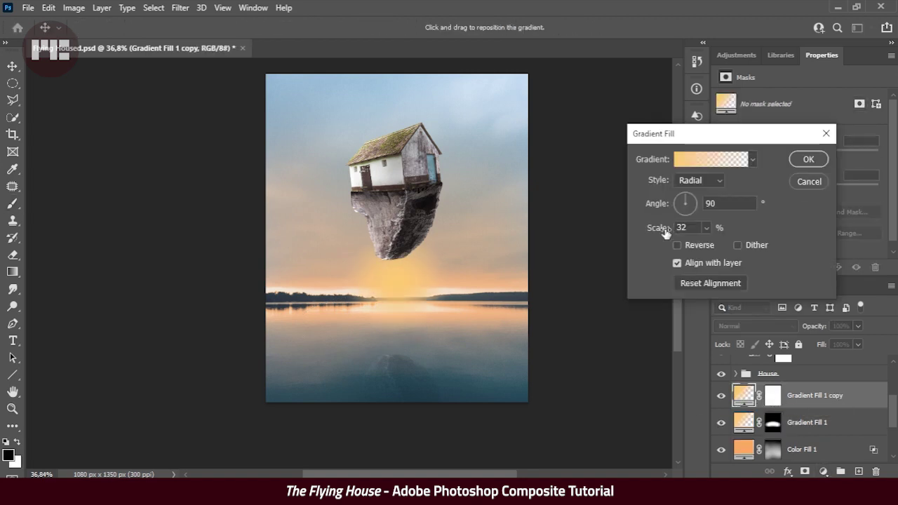
drag(665, 232, 786, 246)
key(Return)
double_click(853, 395)
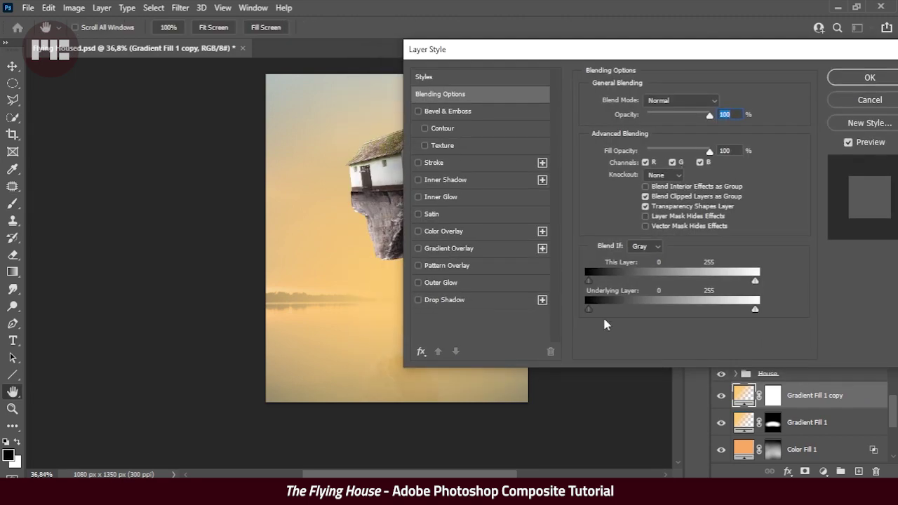
drag(755, 309, 717, 308)
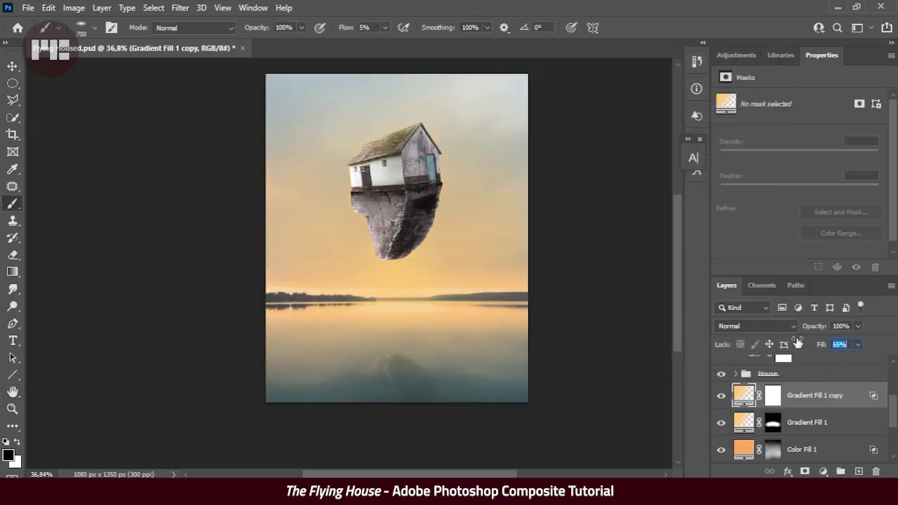
Hide the copy with an inverted mask, paint the warm haze back over lake and sky, and save.
click(773, 396)
key(ctrl+i)
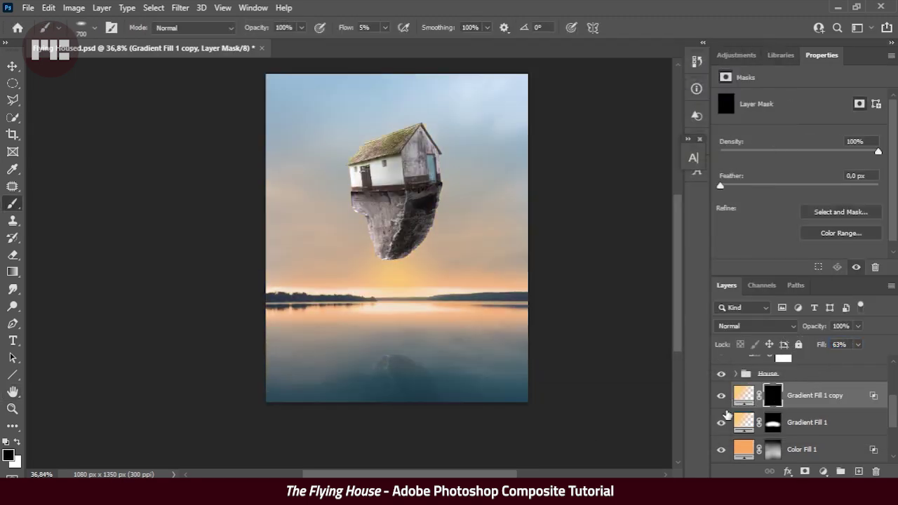
right_click(331, 321)
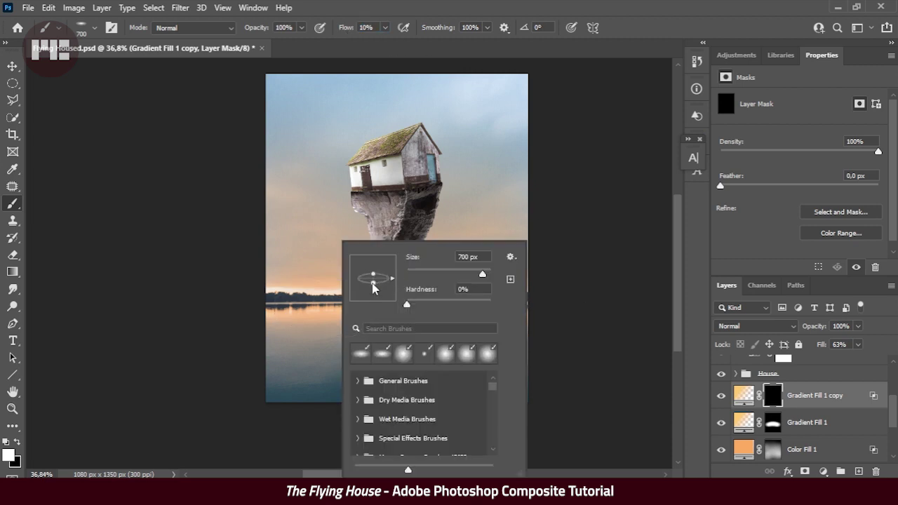
drag(376, 283, 376, 290)
key(Return)
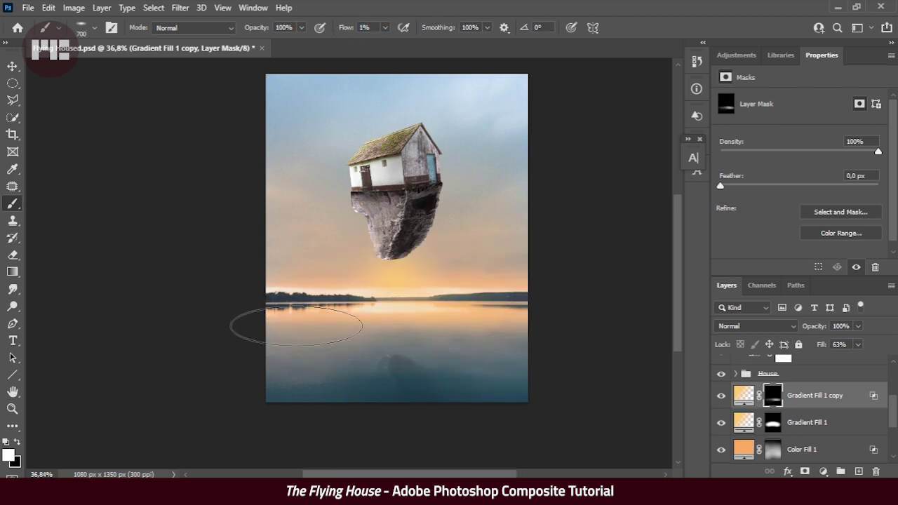
key(bracketright)
key(bracketright)
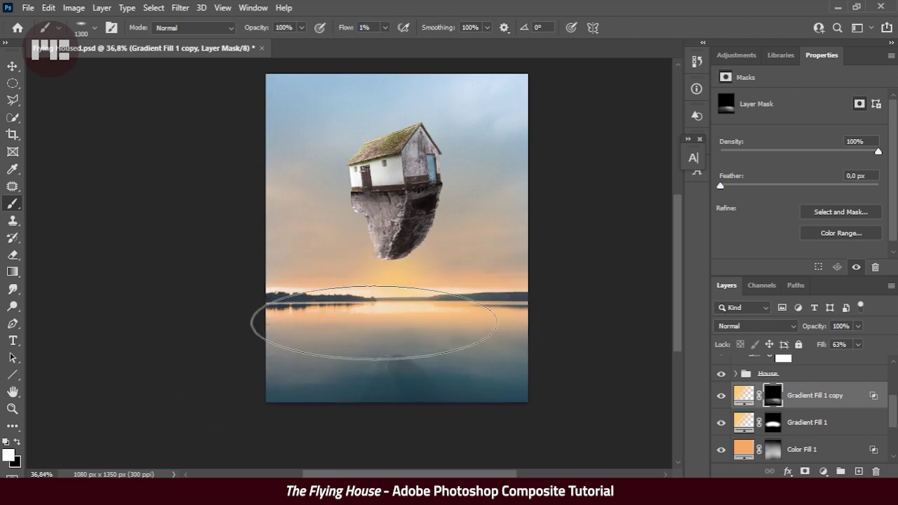
right_click(402, 202)
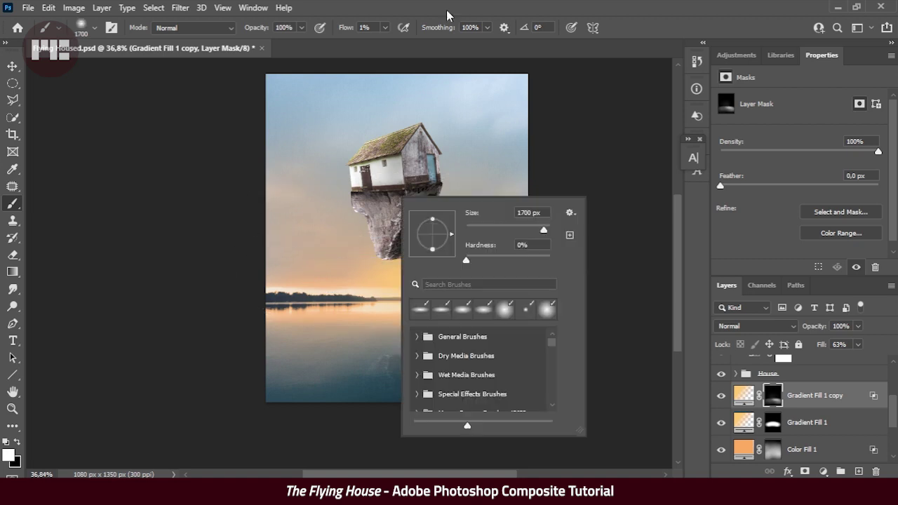
key(Return)
key(bracketleft)
key(bracketleft)
key(bracketleft)
drag(471, 201, 261, 281)
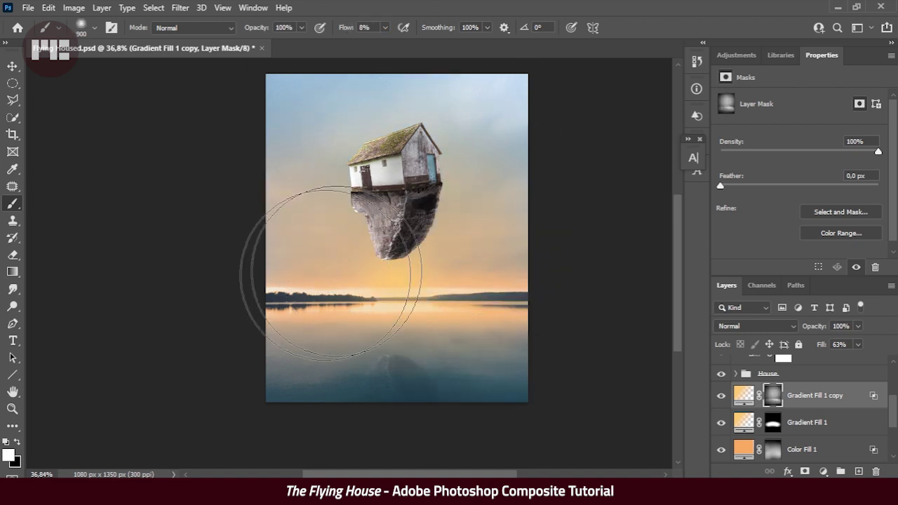
key(bracketleft)
key(bracketleft)
key(bracketleft)
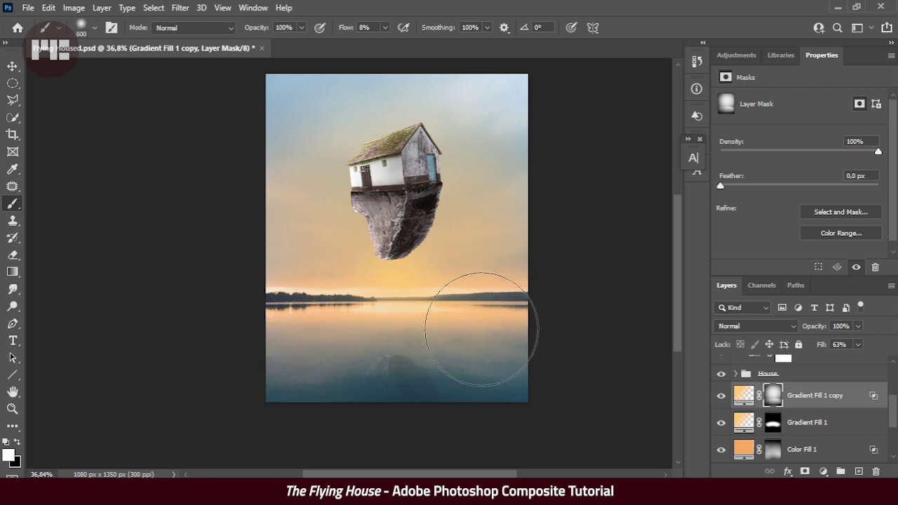
key(ctrl+s)
alt+scroll(452, 267, down, 1)
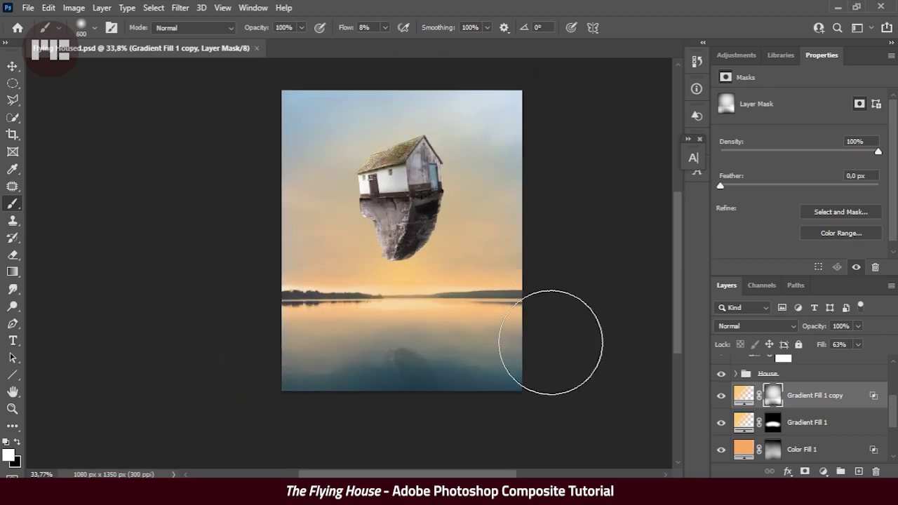
click(828, 422)
drag(798, 178, 792, 175)
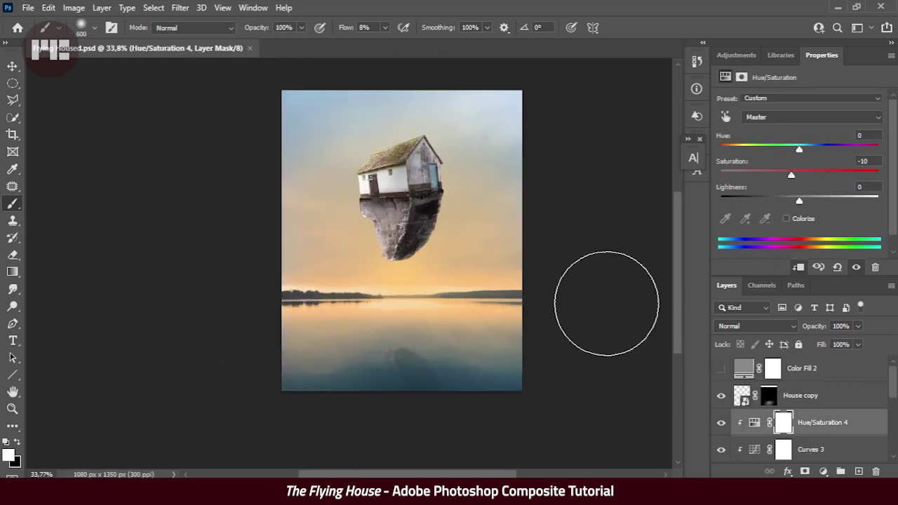
scroll(818, 428, down, 1)
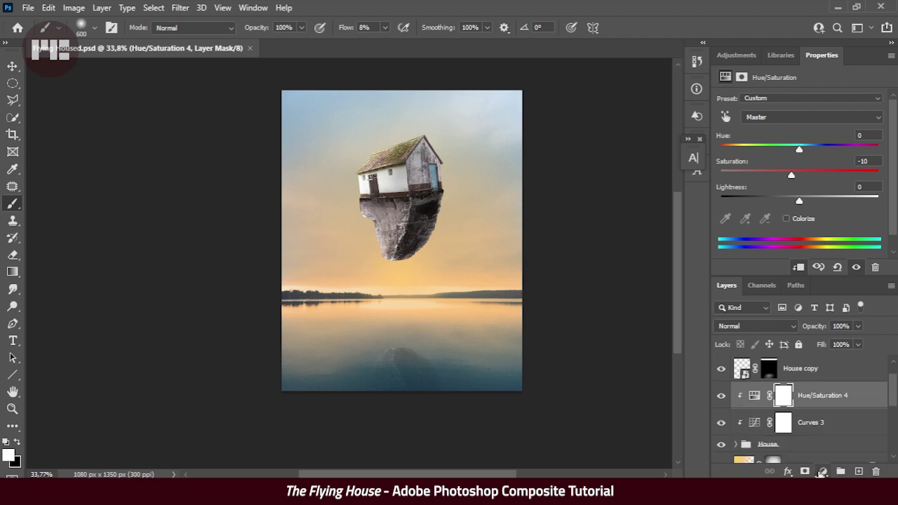
key(i)
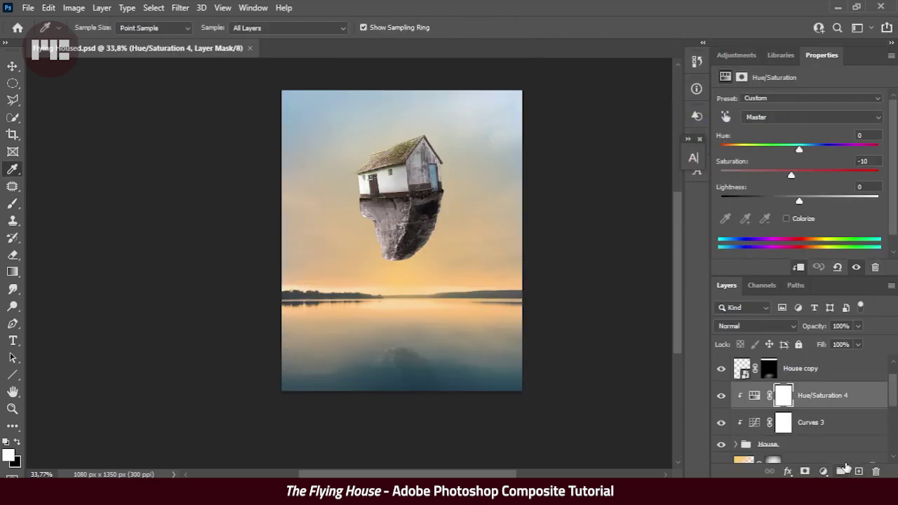
click(824, 472)
click(807, 241)
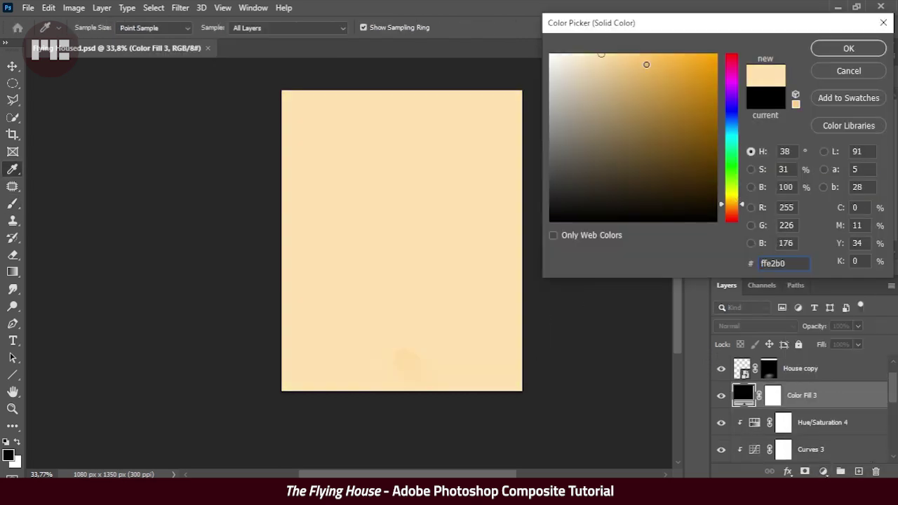
text(ffca6f)
click(875, 49)
key(ctrl+alt+g)
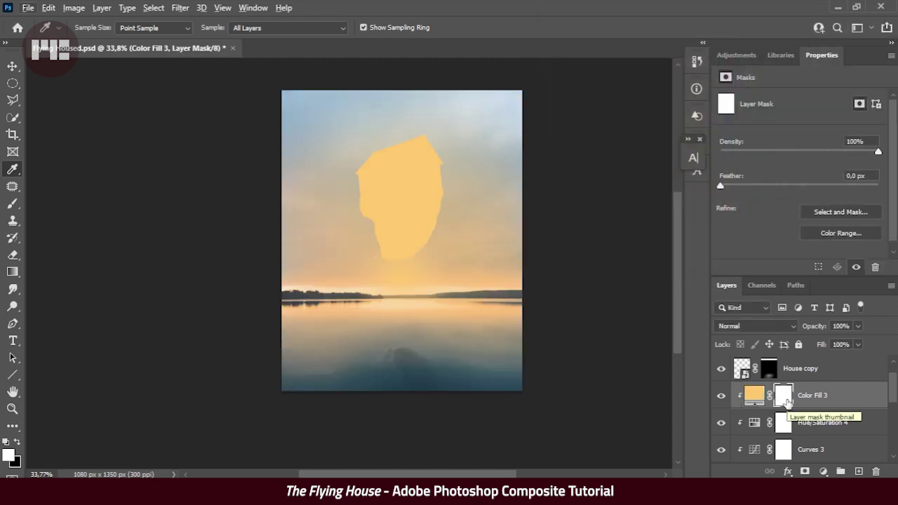
key(ctrl+i)
key(b)
scroll(412, 253, up, 2)
right_click(412, 253)
right_click(444, 312)
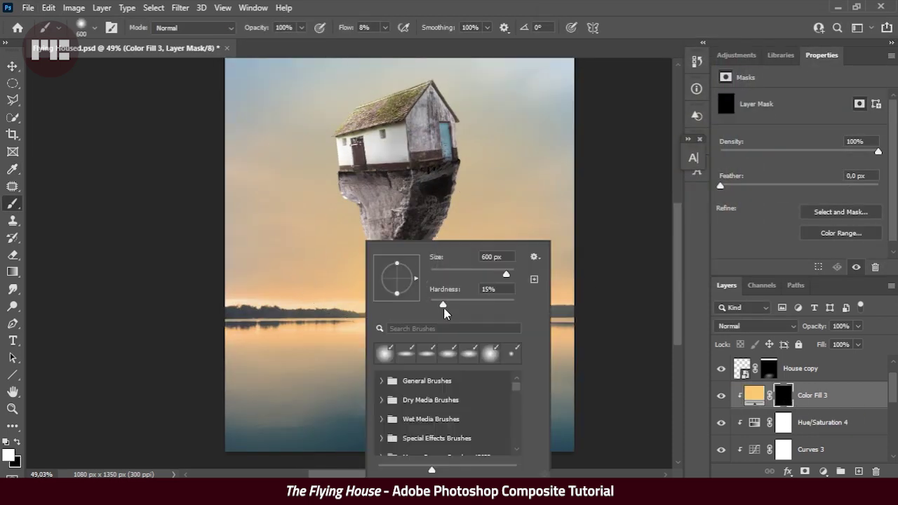
drag(443, 305, 431, 305)
right_click(412, 239)
key(Escape)
drag(345, 210, 347, 253)
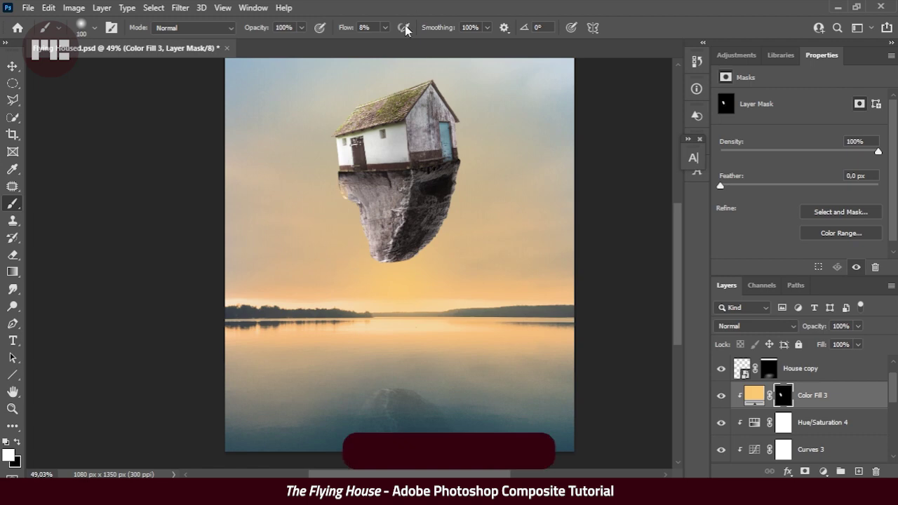
double_click(845, 397)
key(Escape)
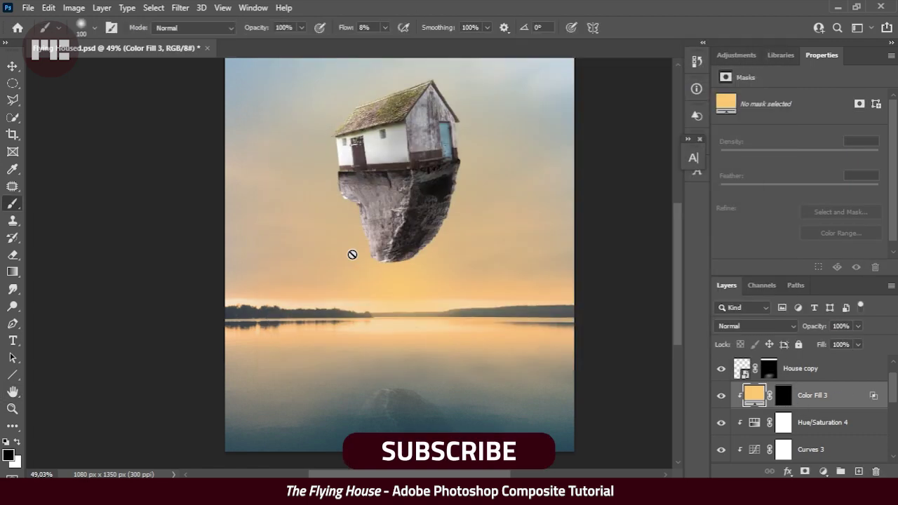
click(783, 395)
drag(345, 31, 339, 31)
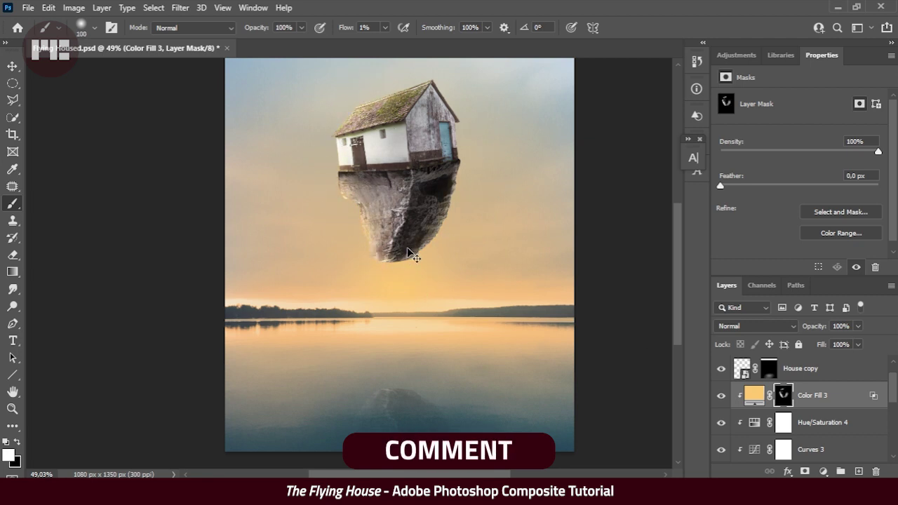
double_click(787, 384)
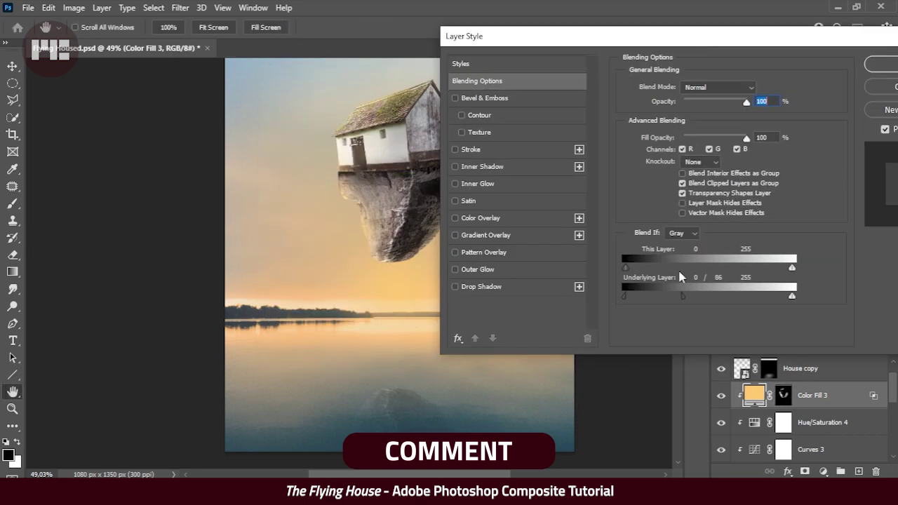
click(870, 37)
scroll(379, 231, down, 2)
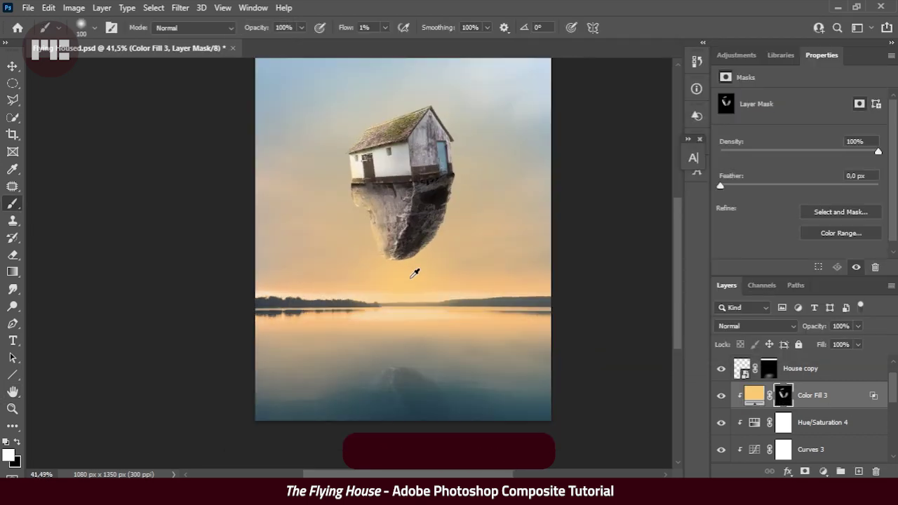
scroll(425, 310, down, 1)
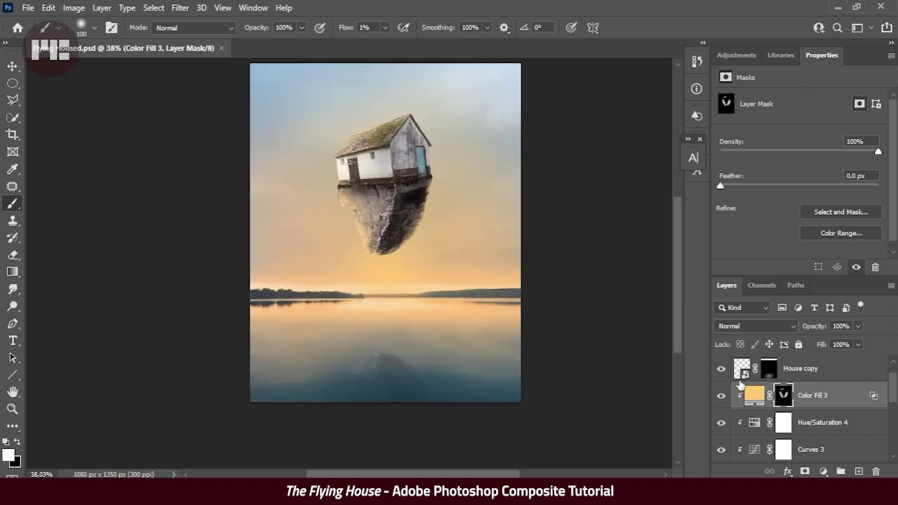
scroll(785, 447, up, 1)
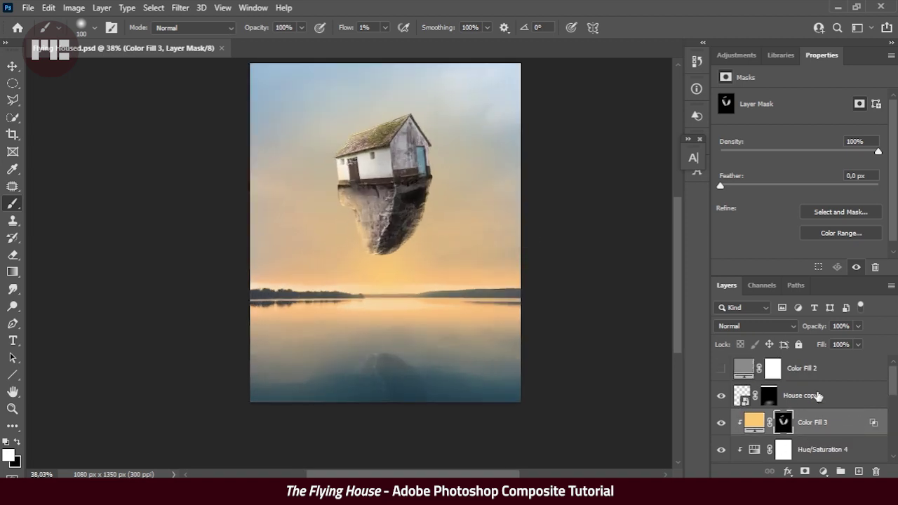
click(817, 398)
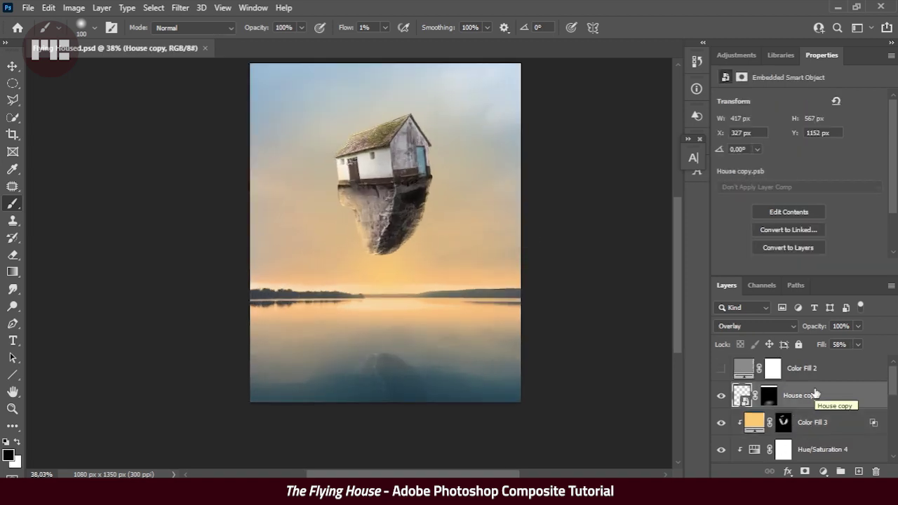
Place the bird flock photo and brighten it with a clipped Curves adjustment.
mouse_move(553, 247)
mouse_down()
mouse_move(232, 237)
mouse_move(386, 232)
mouse_up()
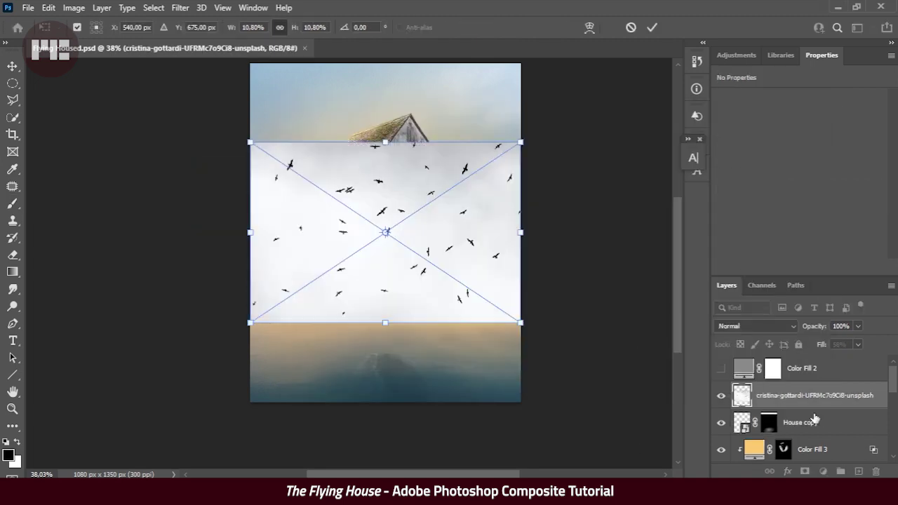
key(Return)
click(824, 472)
click(812, 247)
scroll(835, 208, down, 1)
drag(875, 231, 828, 236)
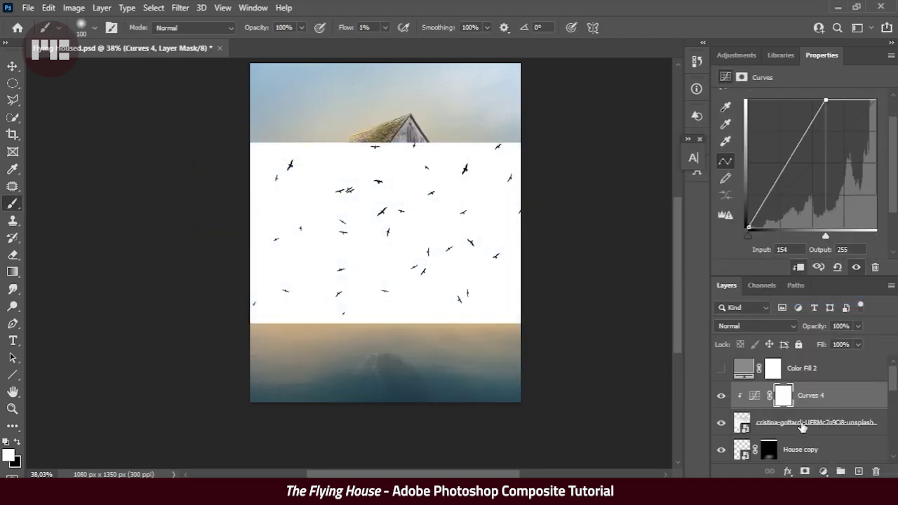
Merge the Curves into the bird photo, name the layer Birds, and set it to Multiply.
shift+click(803, 427)
key(ctrl+e)
text(Birds)
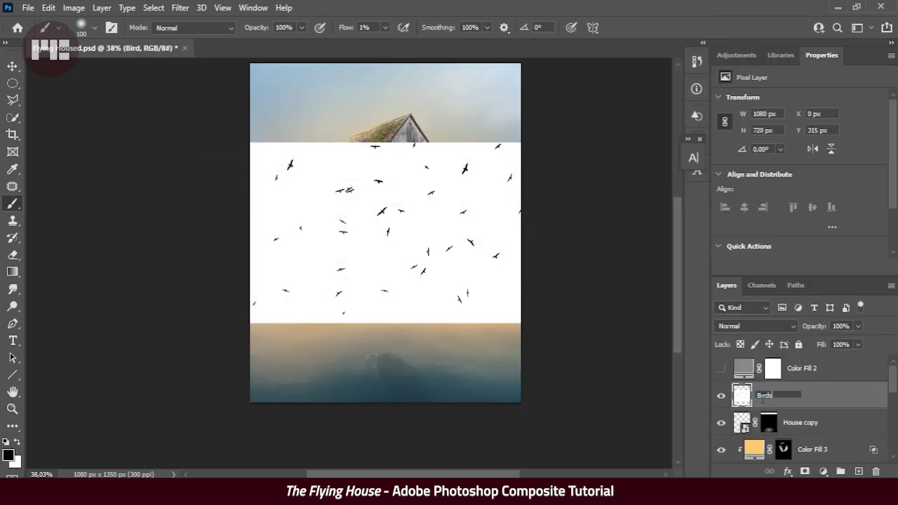
key(Return)
click(756, 326)
click(745, 201)
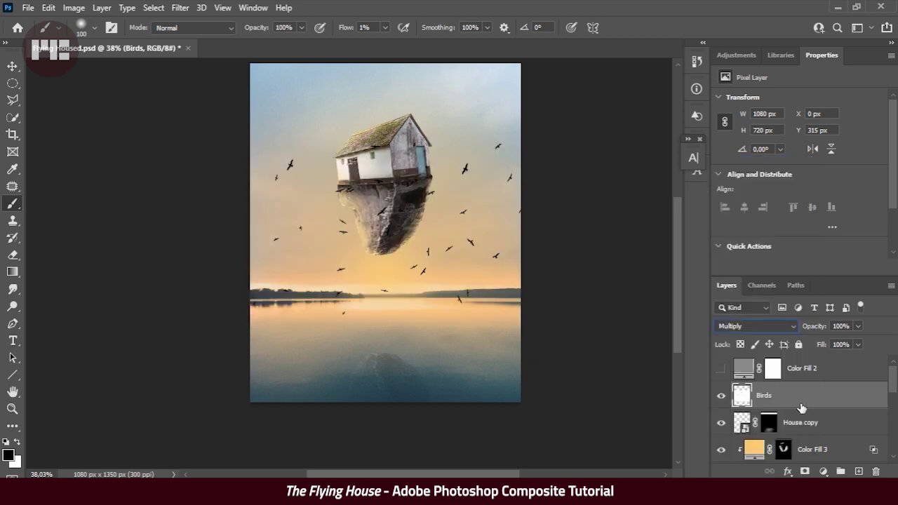
Stretch the birds over the house with a Perspective transform, then hide them behind a black mask.
key(ctrl+t)
drag(456, 201, 456, 121)
drag(523, 244, 519, 239)
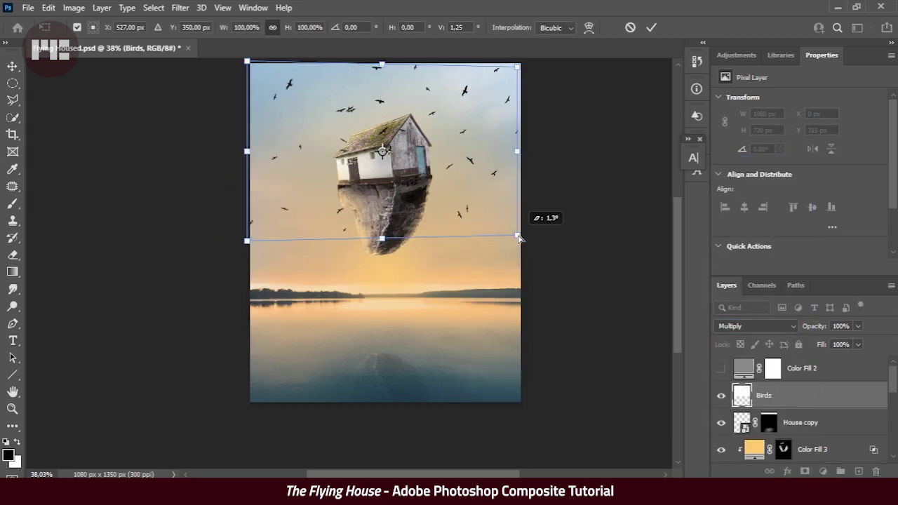
right_click(472, 211)
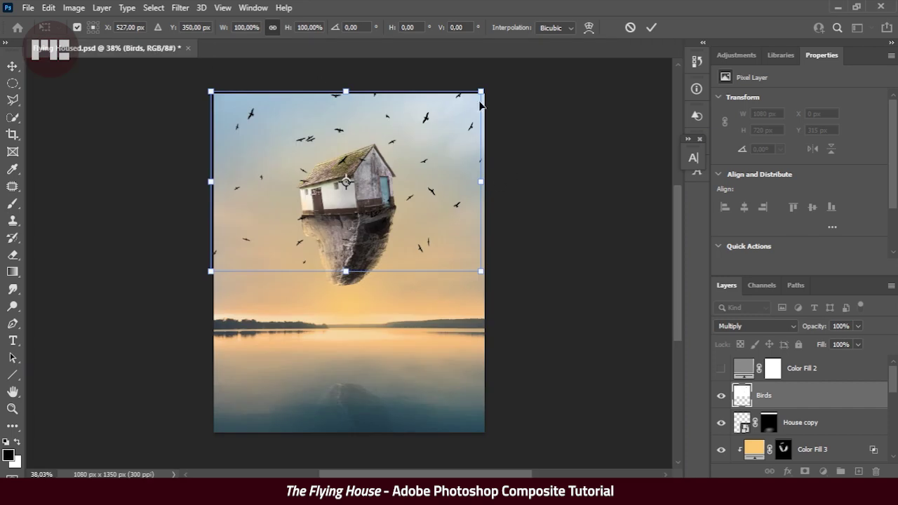
drag(481, 104, 529, 88)
drag(210, 91, 156, 76)
drag(438, 199, 439, 191)
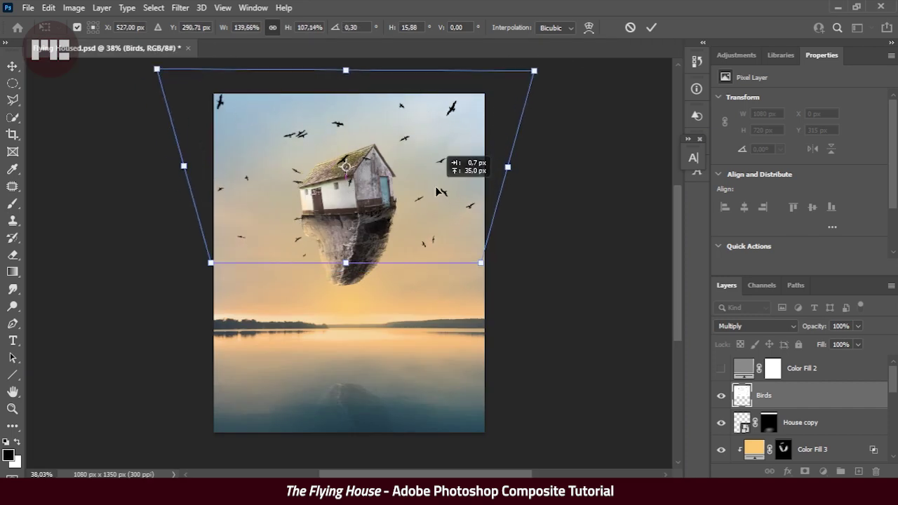
key(Return)
key(b)
click(805, 472)
key(ctrl+i)
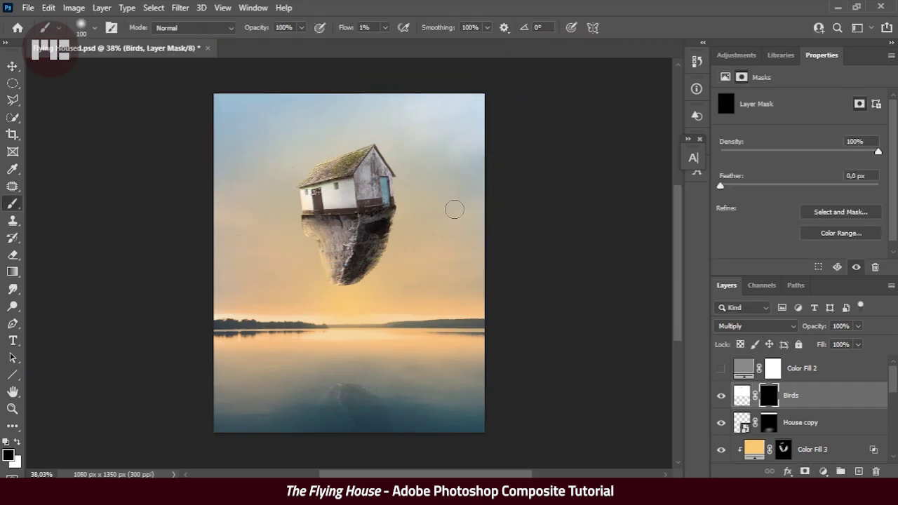
Paint the flock back in across the sky with the brush at 90% flow.
text(90)
right_click(442, 188)
drag(445, 261, 449, 168)
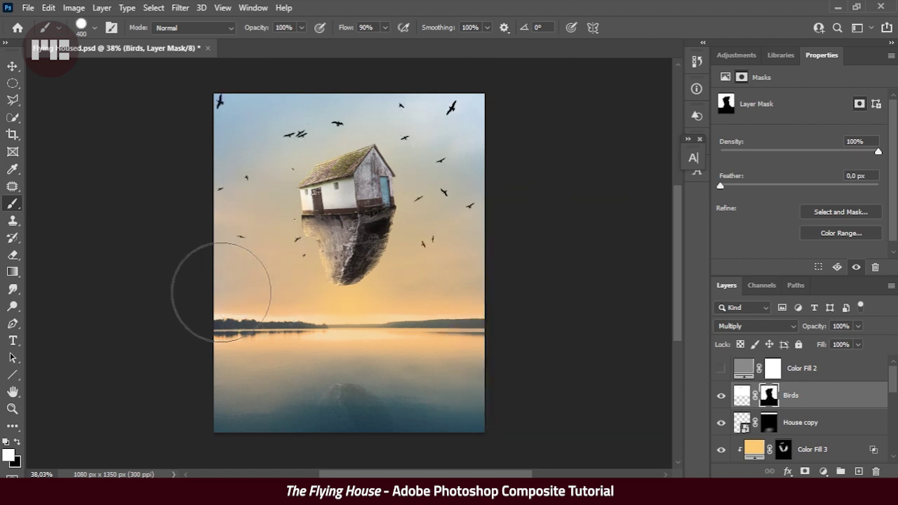
Move Color Fill 3 above the Birds layer and adjust it.
click(823, 471)
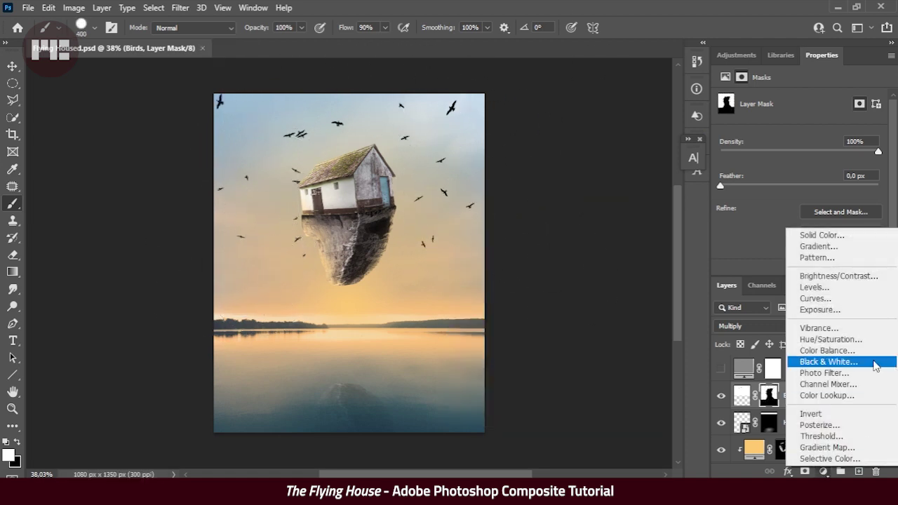
click(823, 471)
key(Escape)
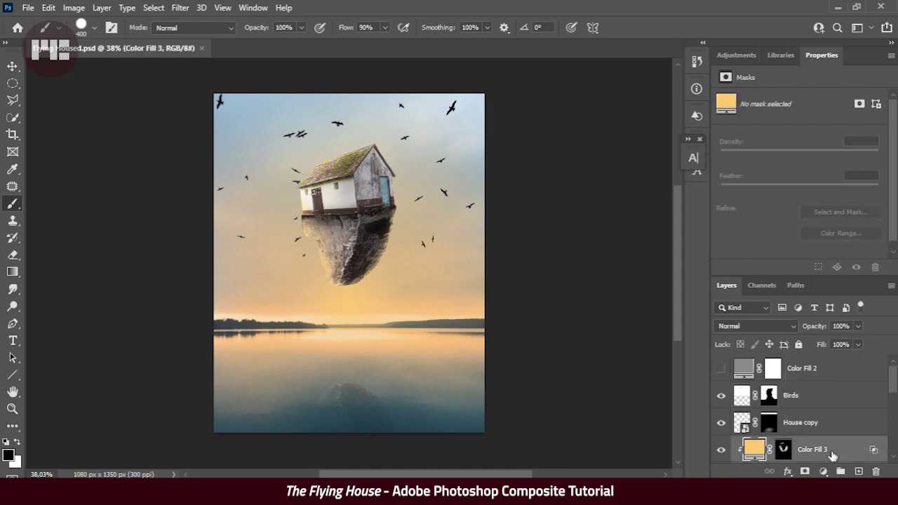
drag(754, 449, 755, 393)
key(ctrl+i)
Set a size 20 white brush, toggle the mask to compare, and reselect the Birds mask.
right_click(401, 242)
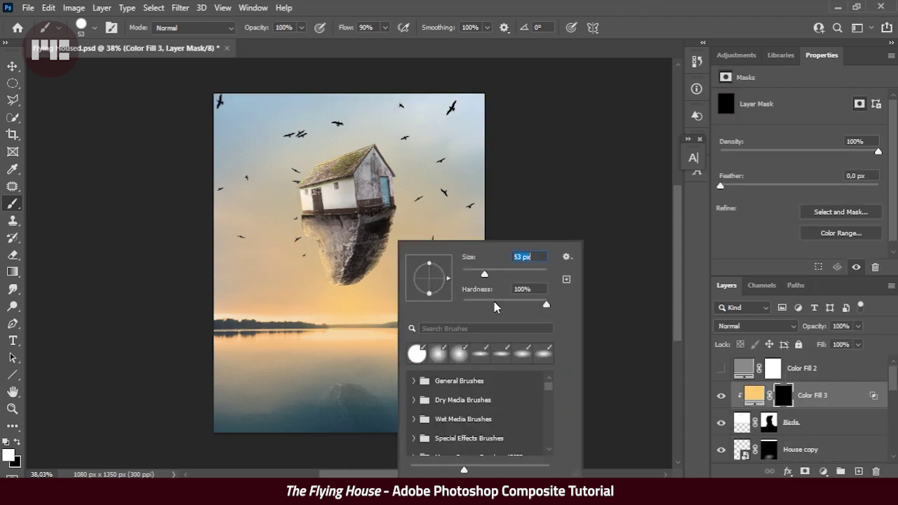
text(20)
key(Return)
scroll(306, 232, up, 5)
scroll(371, 268, down, 5)
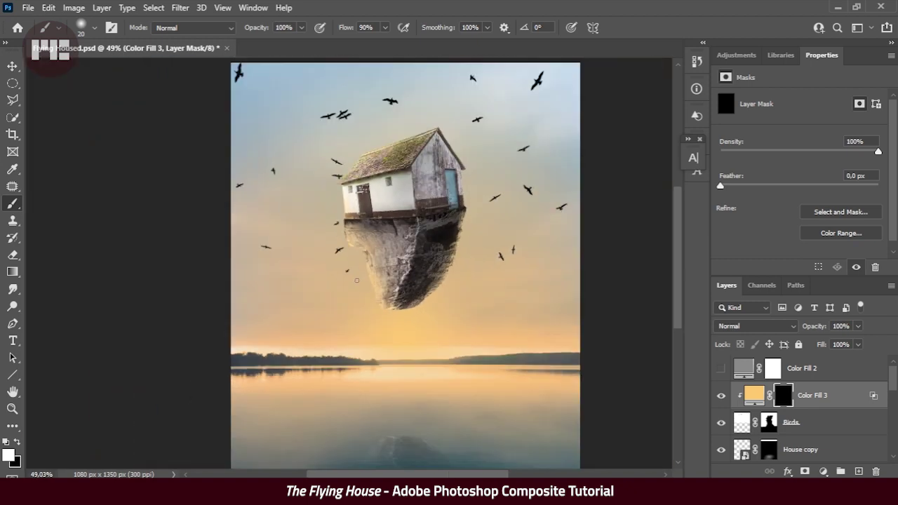
key(x)
click(856, 267)
click(765, 397)
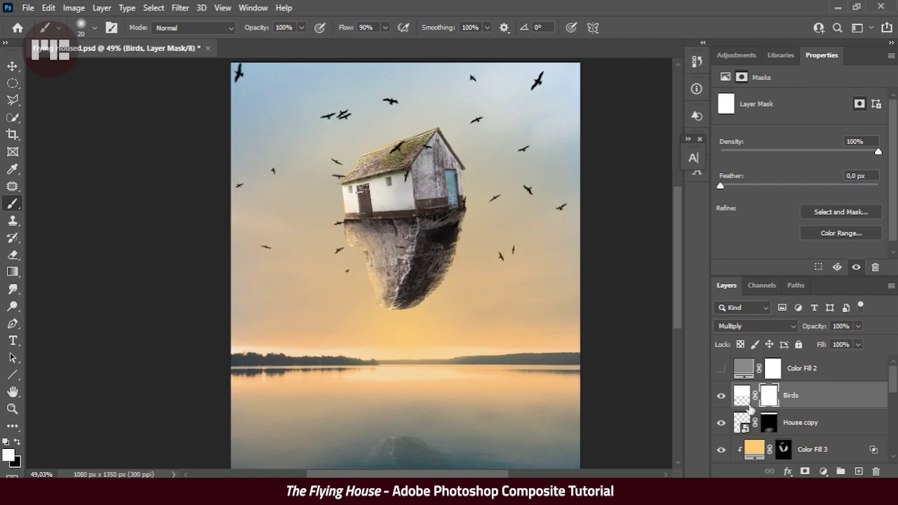
Target the Birds layer pixels and try the Color Range and Focus Area selection options.
click(742, 395)
click(153, 8)
click(185, 134)
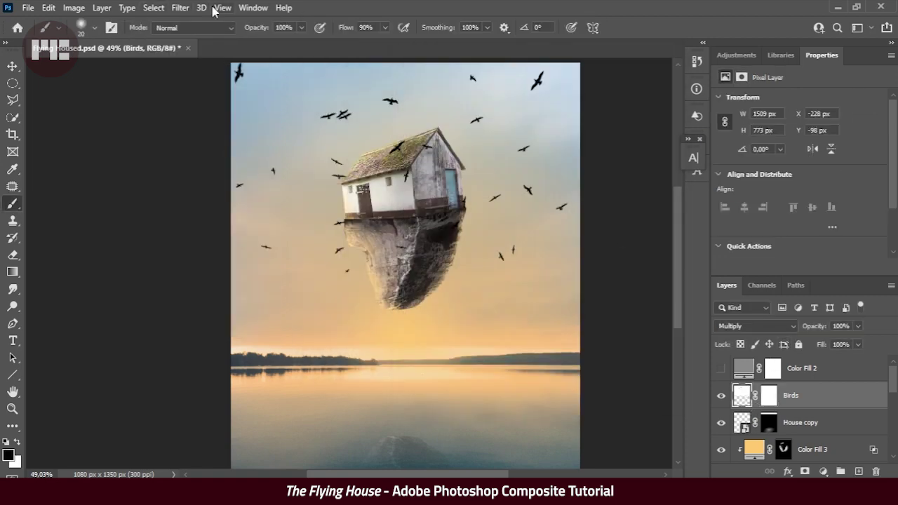
click(154, 8)
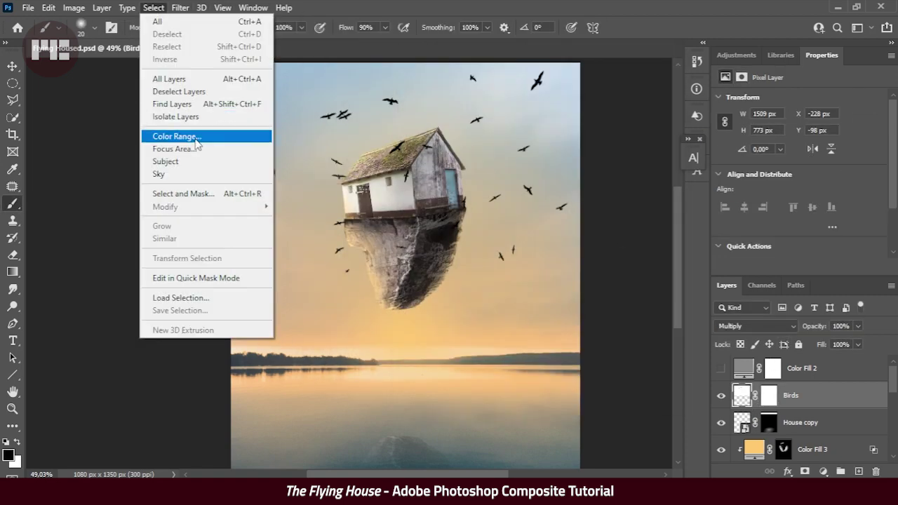
click(202, 146)
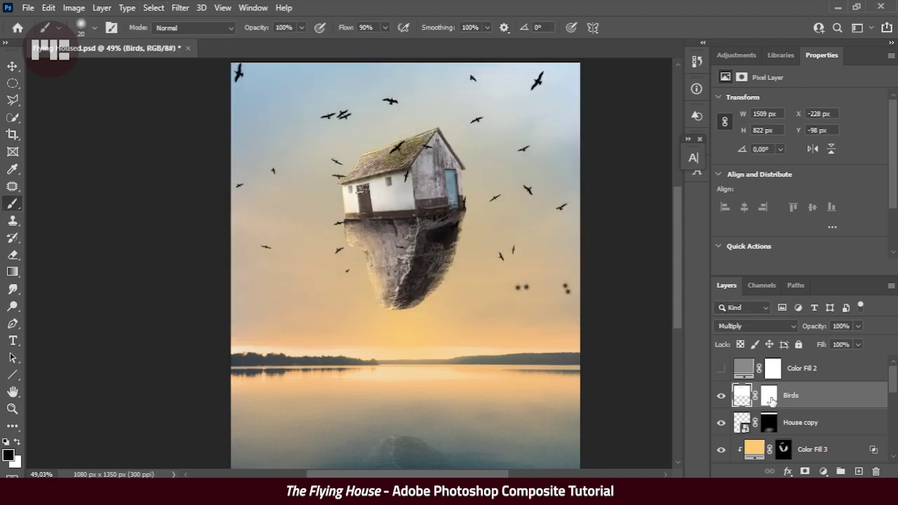
Set the Birds layer back to Normal blend mode and delete its layer mask.
click(770, 396)
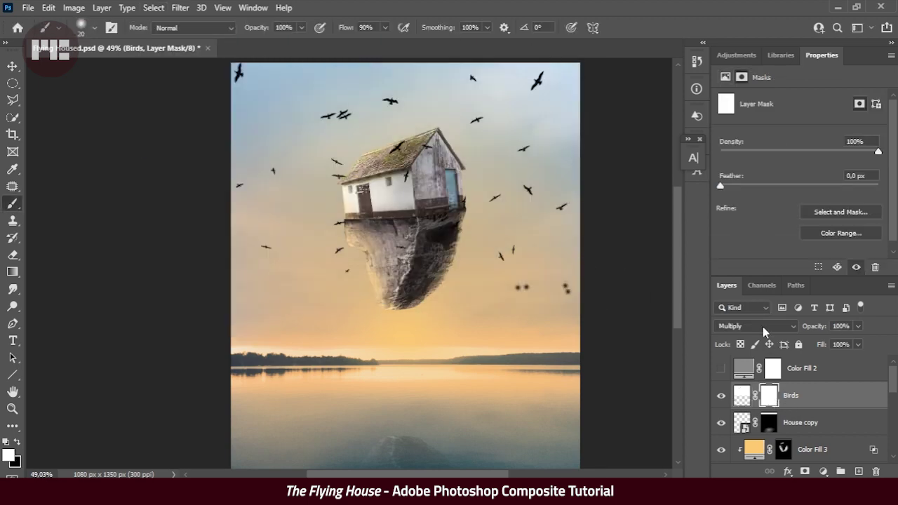
click(764, 326)
click(740, 162)
right_click(770, 396)
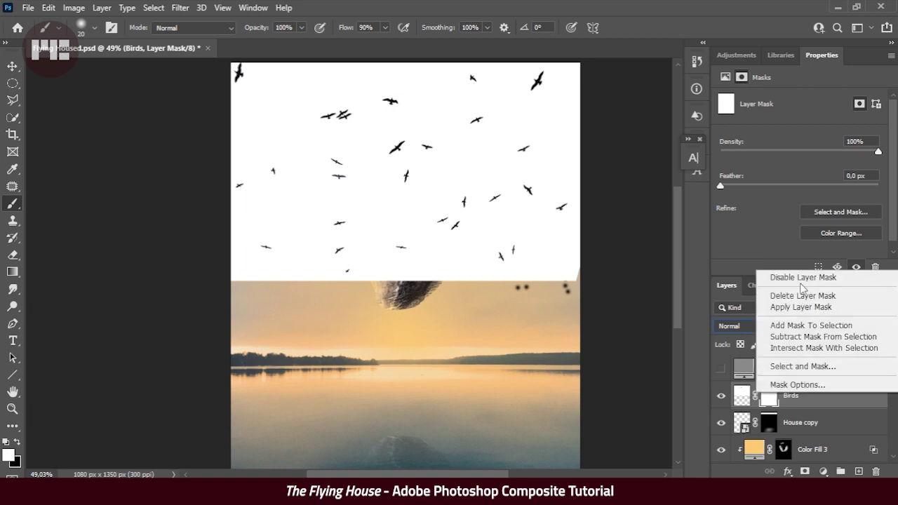
click(800, 304)
Select the birds with Color Range by sampling a bird and widening Fuzziness.
click(180, 8)
click(224, 159)
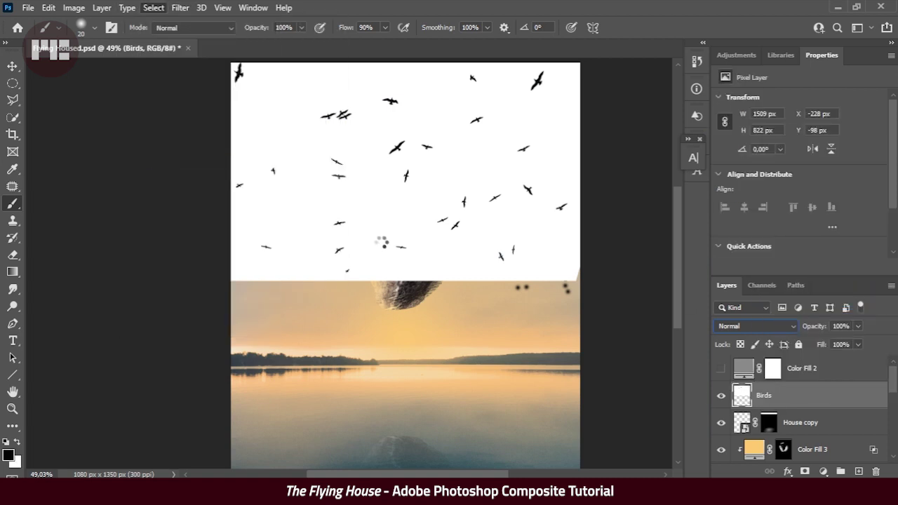
click(154, 7)
click(180, 134)
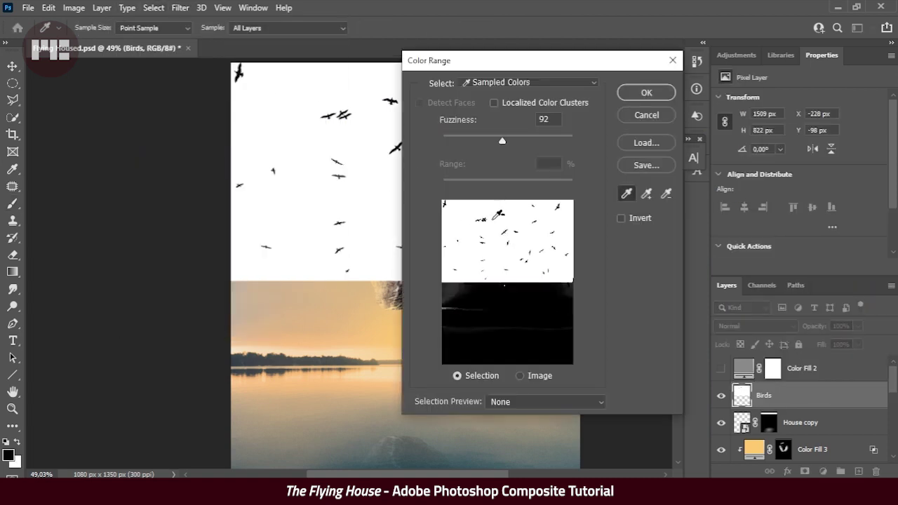
scroll(329, 242, up, 5)
click(330, 242)
drag(471, 141, 541, 143)
click(646, 92)
key(b)
key(ctrl+0)
Copy the selected birds to a new layer, delete the original, and name it Birds.
key(ctrl+j)
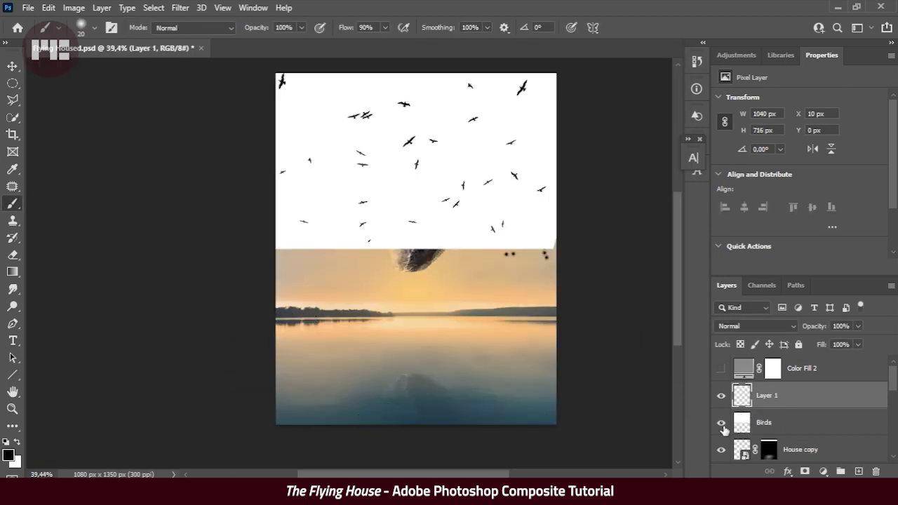
click(720, 422)
click(807, 422)
key(Delete)
double_click(768, 395)
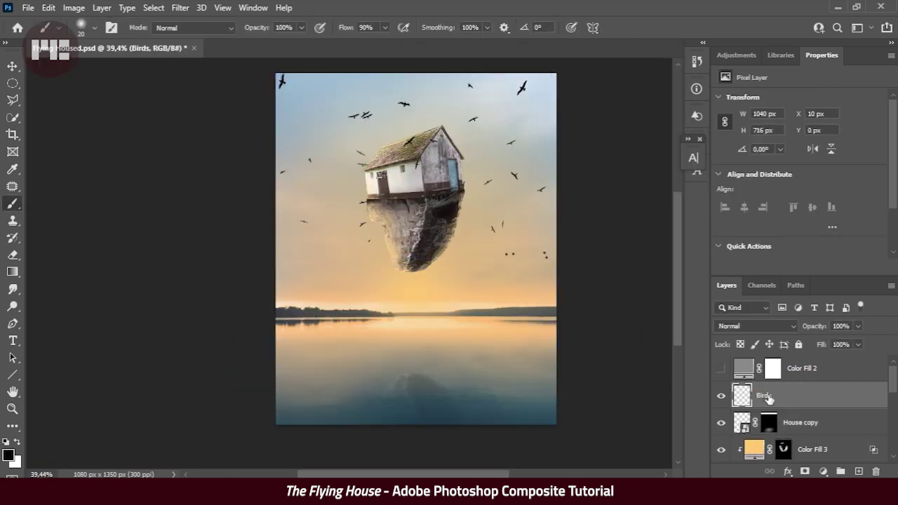
key(Return)
Enlarge the flock and reposition it over the sky with Free Transform.
key(e)
key(ctrl+t)
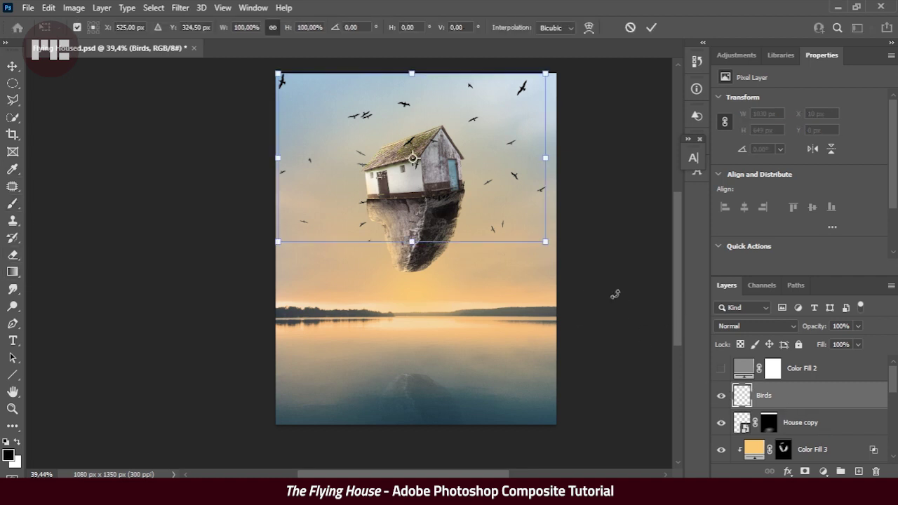
drag(547, 158, 567, 160)
drag(421, 210, 509, 184)
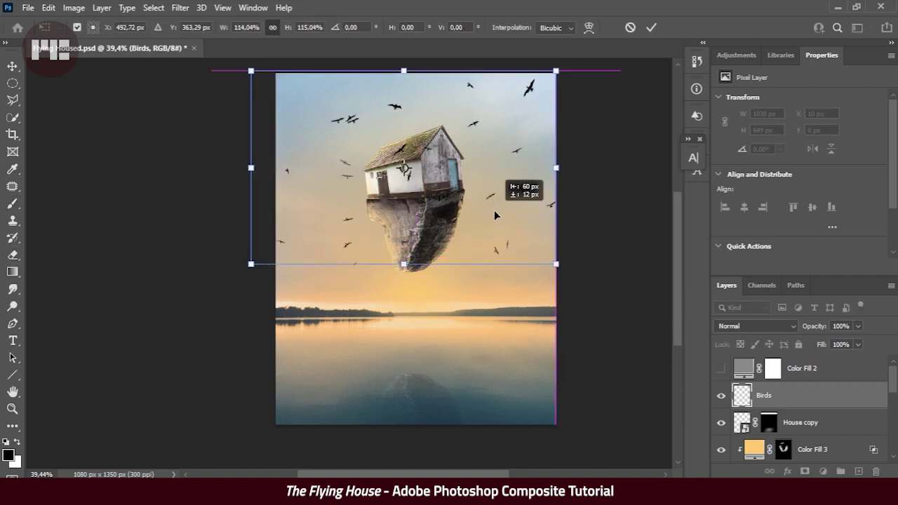
key(Return)
scroll(500, 232, up, 1)
Set the Birds layer blend mode to Multiply.
click(756, 325)
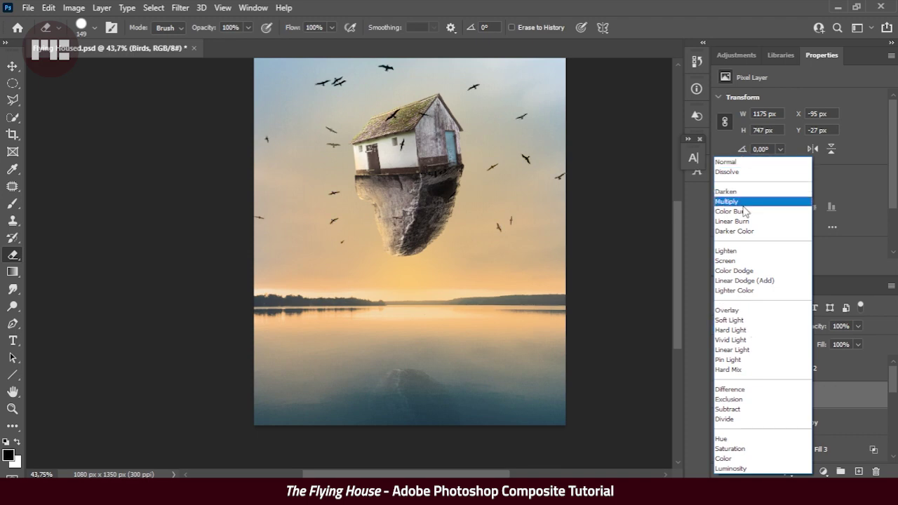
click(727, 202)
right_click(803, 395)
key(Escape)
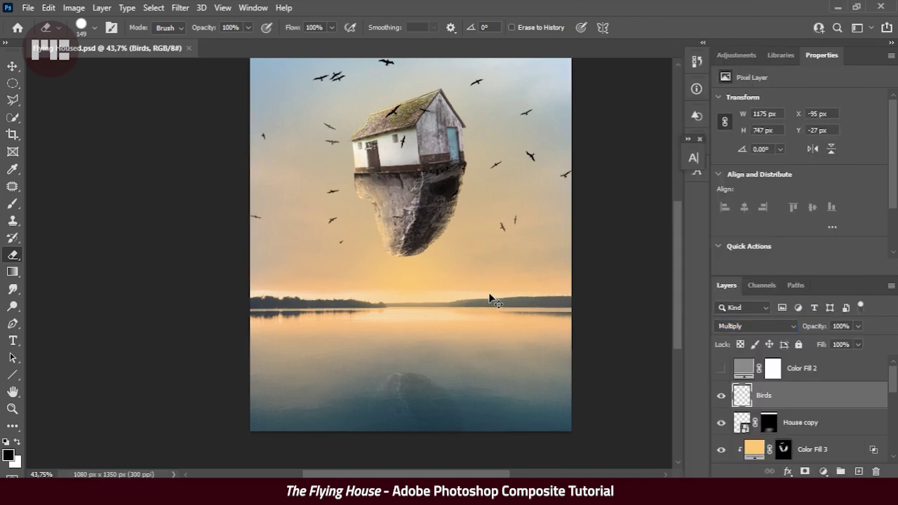
scroll(487, 297, up, 1)
Move the warm Color Fill layer above Birds and set white for painting its mask.
drag(807, 449, 777, 384)
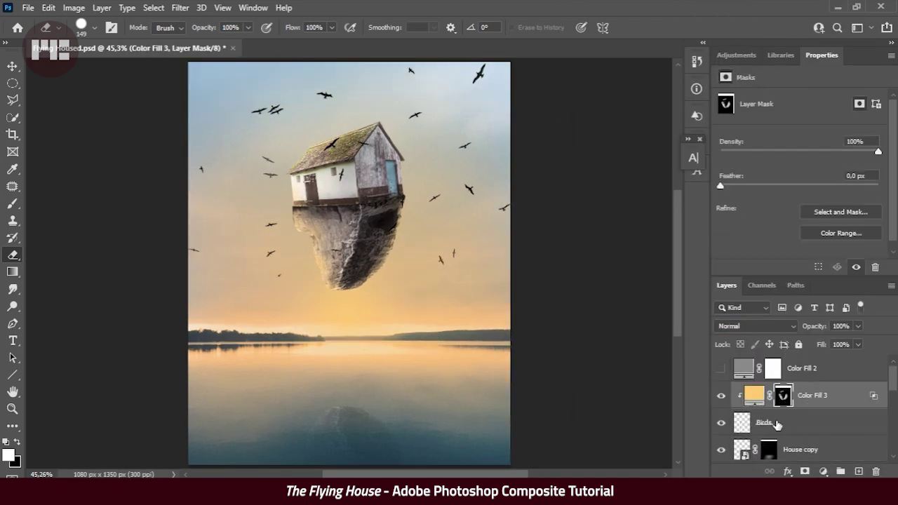
key(b)
key(x)
scroll(287, 211, up, 3)
scroll(260, 223, up, 2)
scroll(211, 233, up, 1)
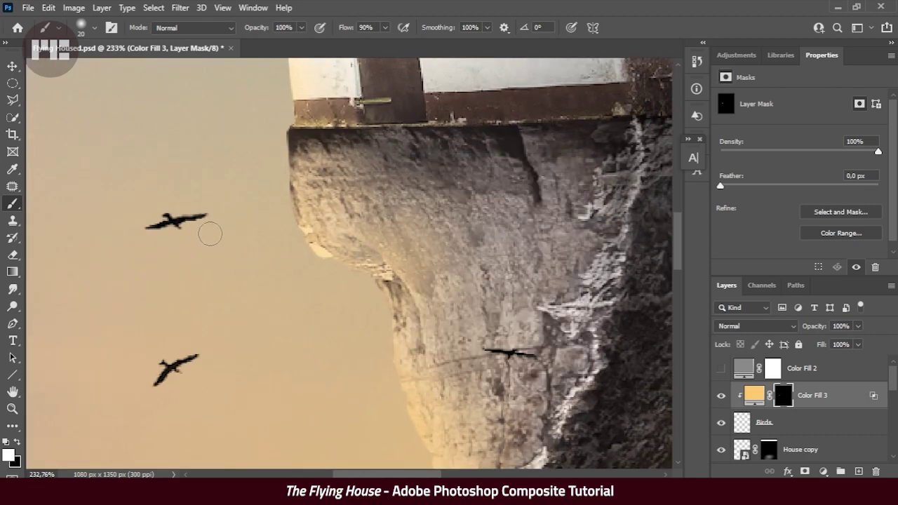
drag(758, 423, 772, 382)
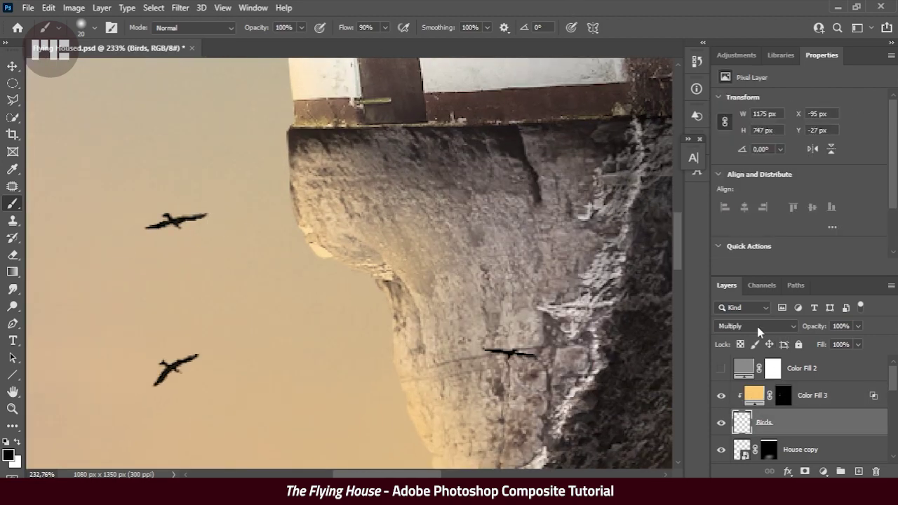
key(ctrl+z)
Add a mask to Birds and paint out the bird beside the house window.
scroll(175, 375, down, 2)
scroll(280, 280, up, 3)
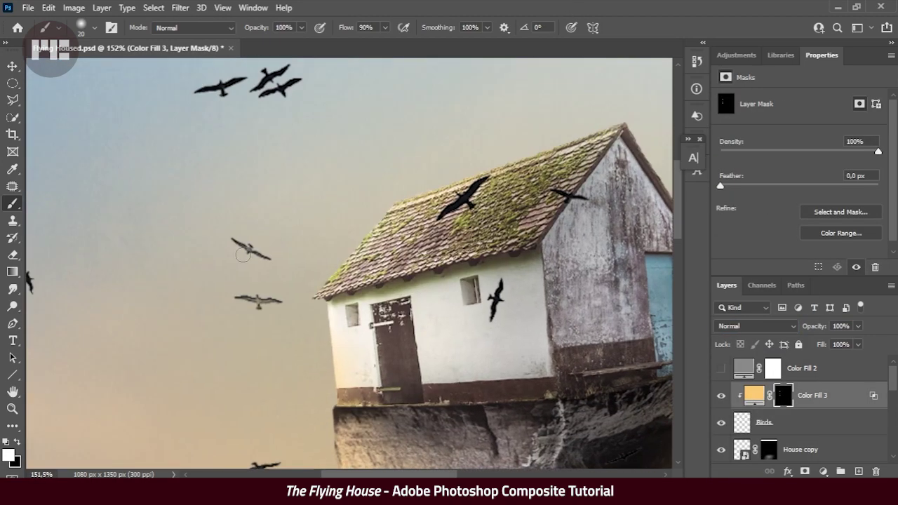
scroll(372, 190, up, 3)
scroll(492, 133, down, 2)
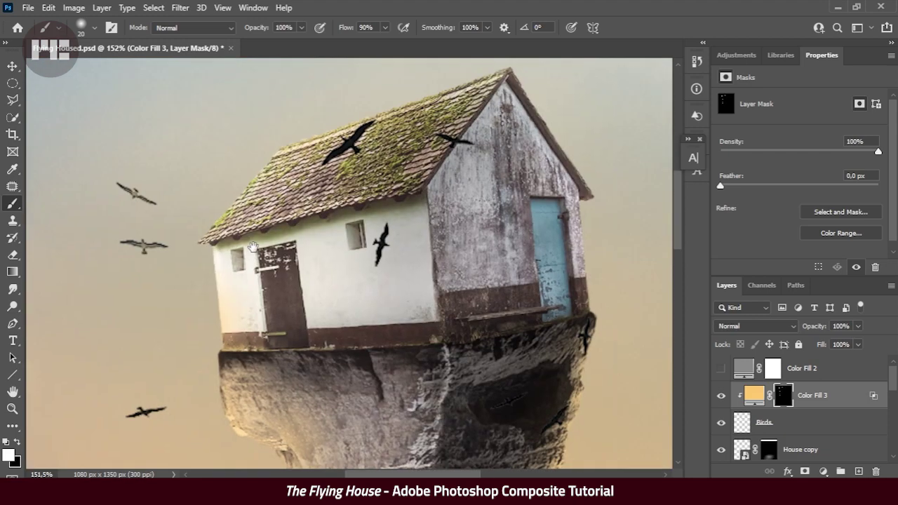
scroll(351, 210, down, 3)
scroll(281, 232, up, 3)
scroll(113, 258, up, 1)
scroll(112, 259, down, 2)
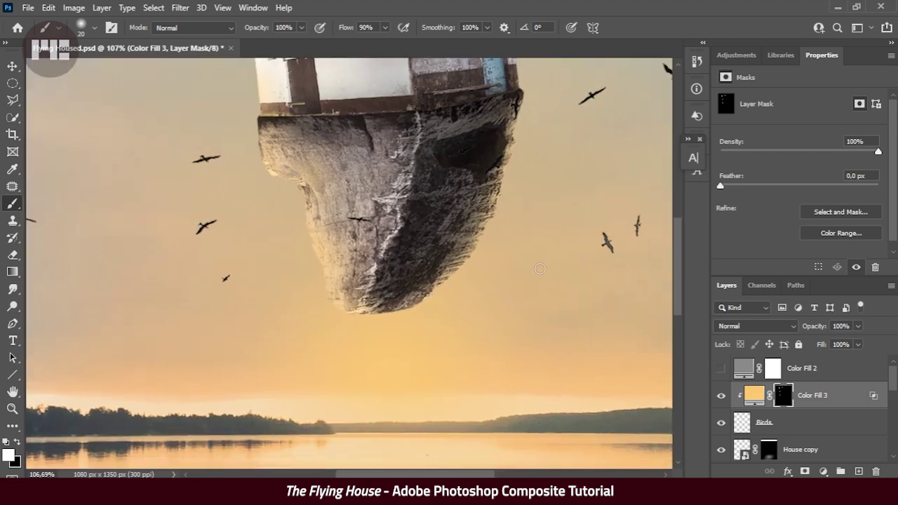
scroll(547, 247, up, 3)
scroll(433, 253, up, 2)
scroll(432, 273, up, 1)
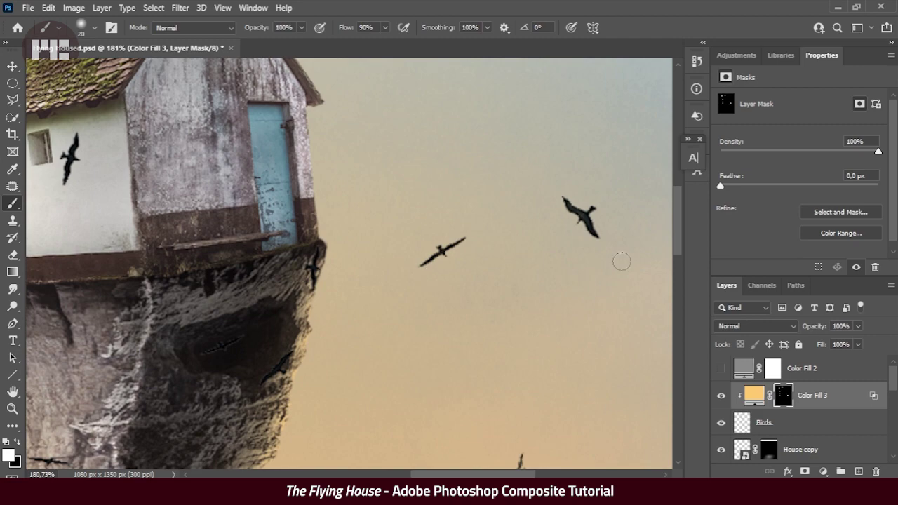
scroll(622, 261, up, 5)
scroll(536, 311, up, 1)
scroll(361, 264, up, 2)
scroll(150, 276, left, 3)
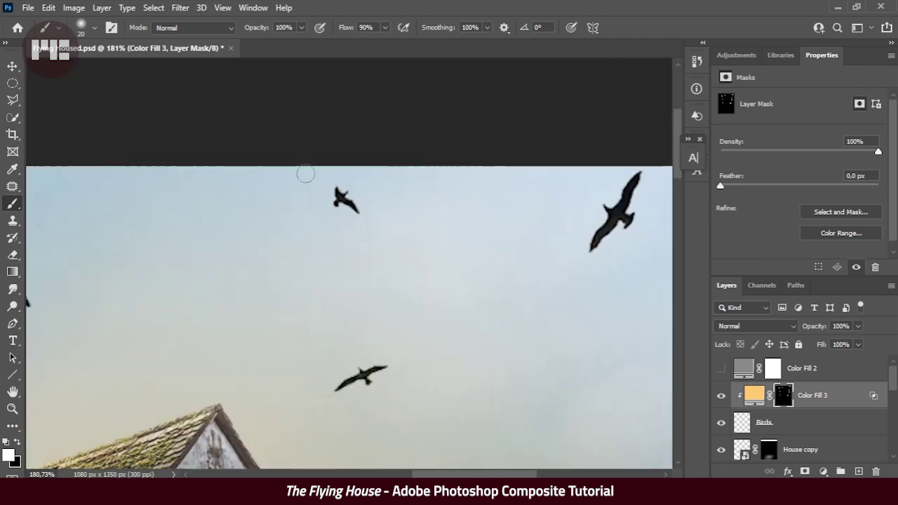
scroll(306, 173, down, 2)
scroll(157, 216, down, 3)
click(769, 421)
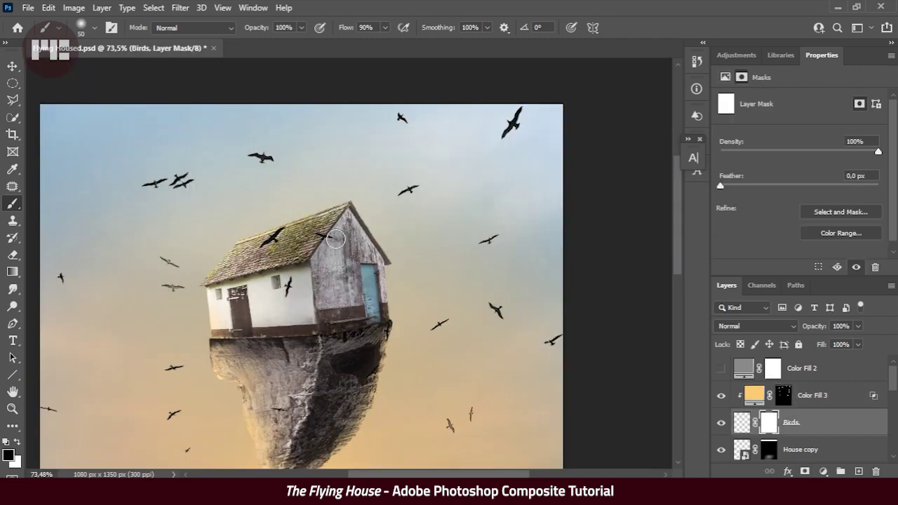
click(283, 281)
scroll(308, 345, down, 1)
scroll(356, 307, down, 1)
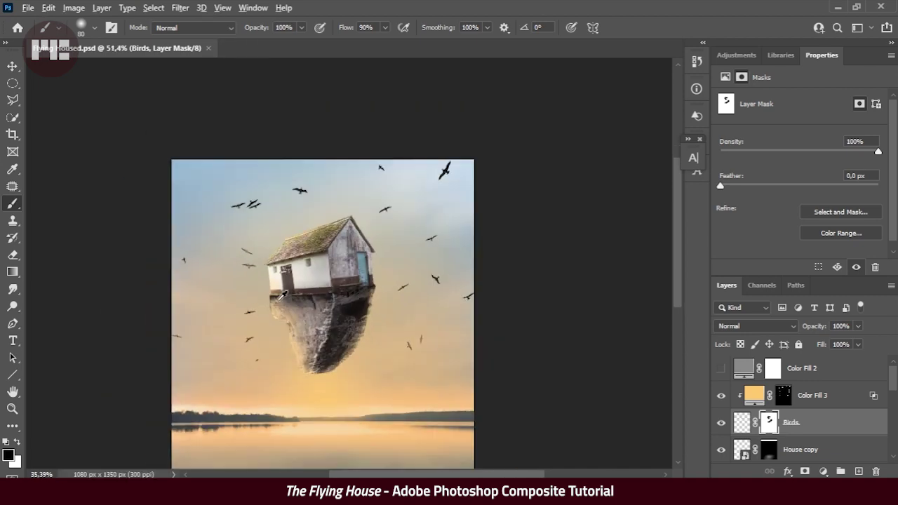
scroll(439, 364, down, 1)
scroll(373, 340, down, 1)
key(ctrl+0)
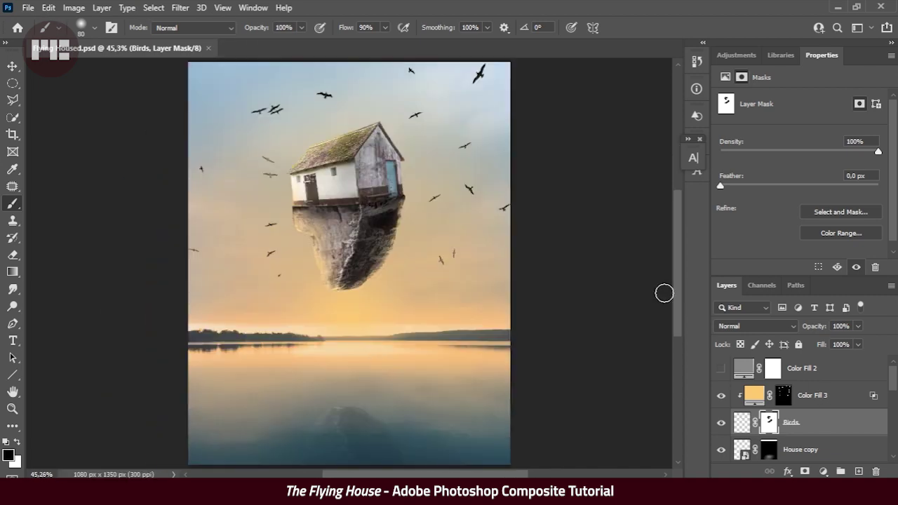
Add Brightness/Contrast and warming Photo Filter adjustment layers above the warm Color Fill.
click(814, 395)
click(823, 472)
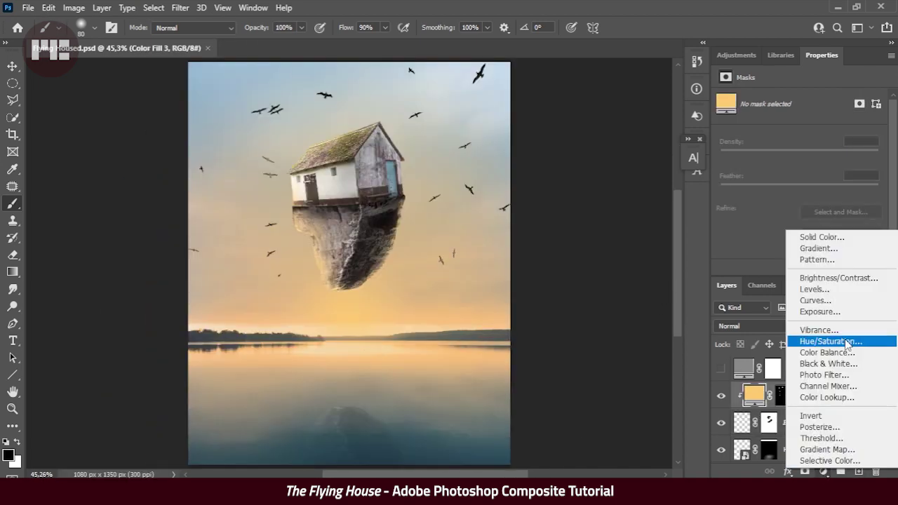
click(814, 274)
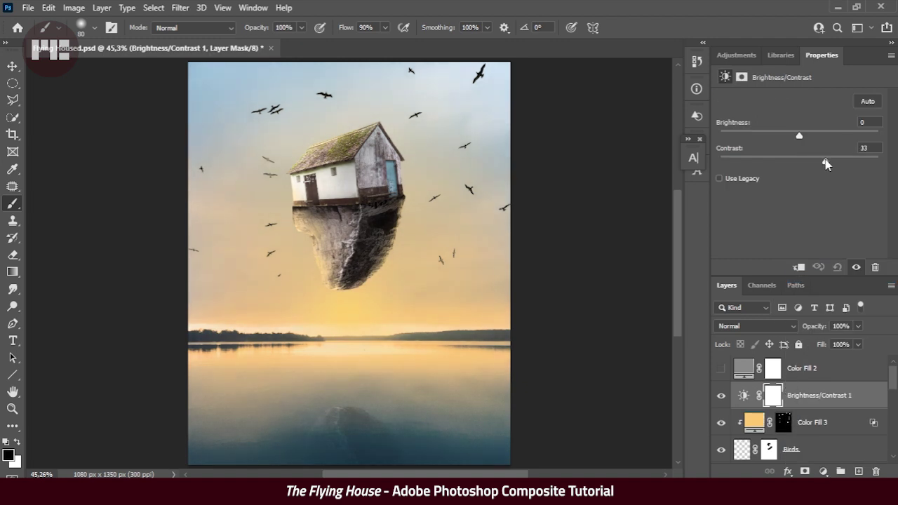
click(824, 471)
click(821, 371)
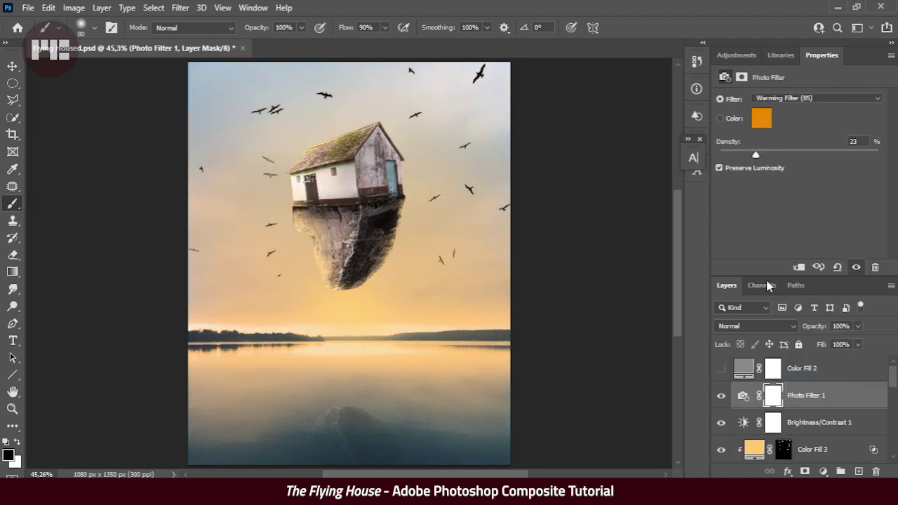
Create a black-filled layer rendered with Difference Clouds in Screen blend mode.
click(823, 449)
click(859, 472)
key(alt+BackSpace)
click(180, 7)
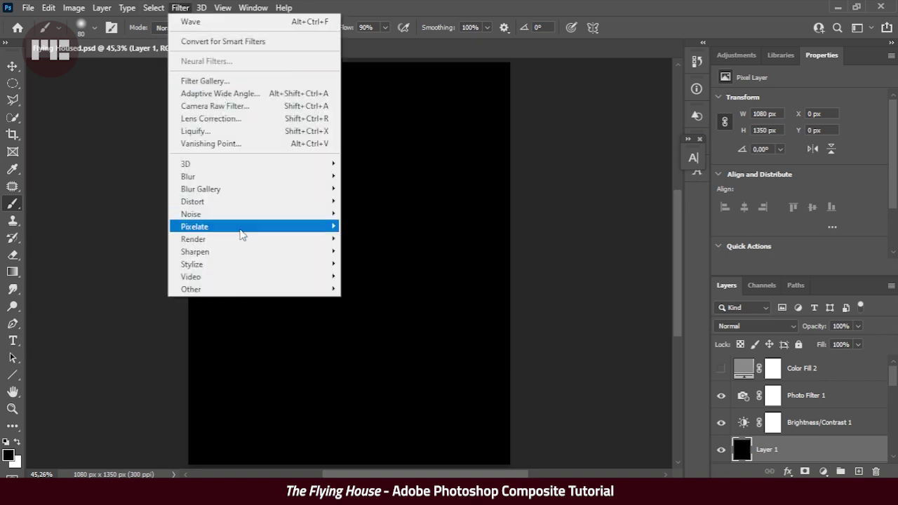
click(379, 295)
click(757, 325)
click(738, 260)
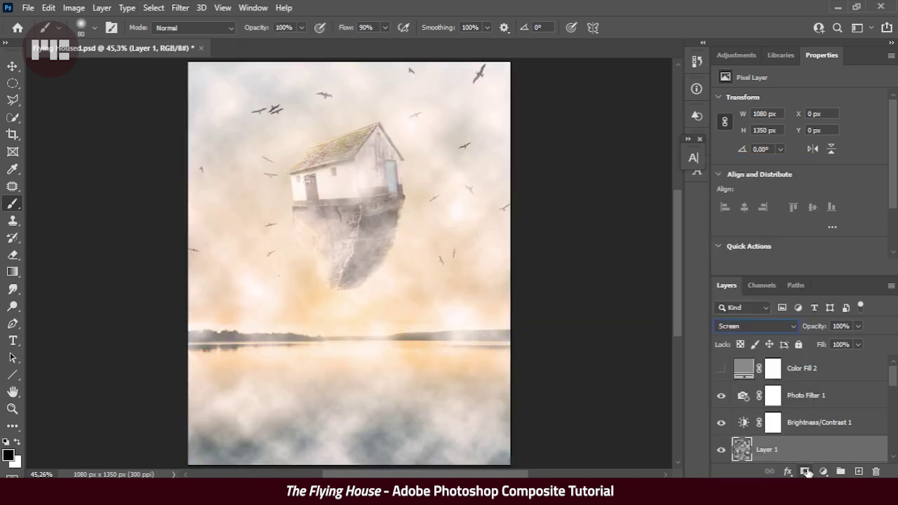
Give the clouds layer a black mask and set up a large, wide elliptical white brush.
alt+click(805, 471)
scroll(345, 306, down, 2)
key(x)
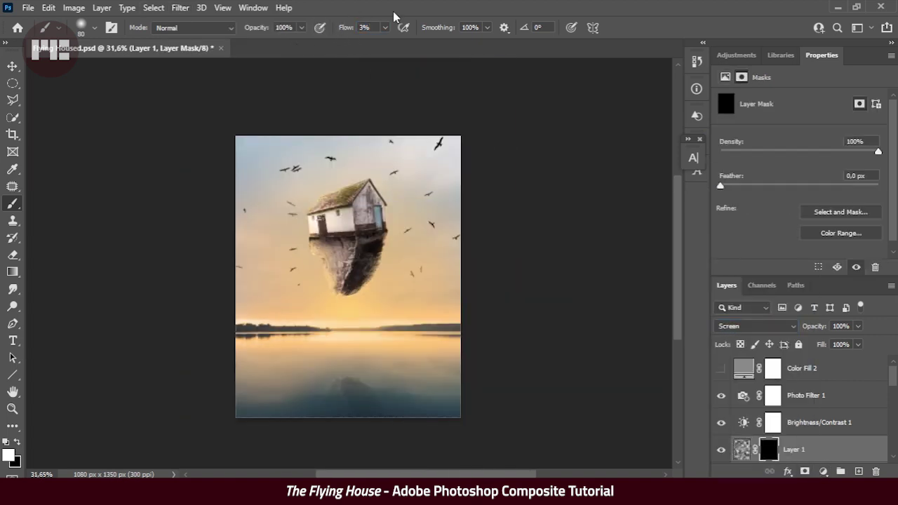
key(bracketright)
key(bracketright)
key(bracketright)
right_click(454, 355)
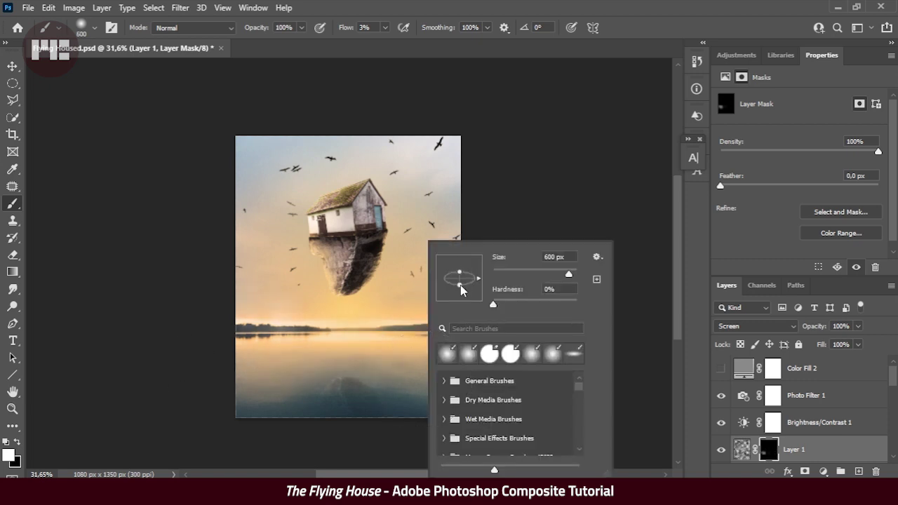
click(337, 390)
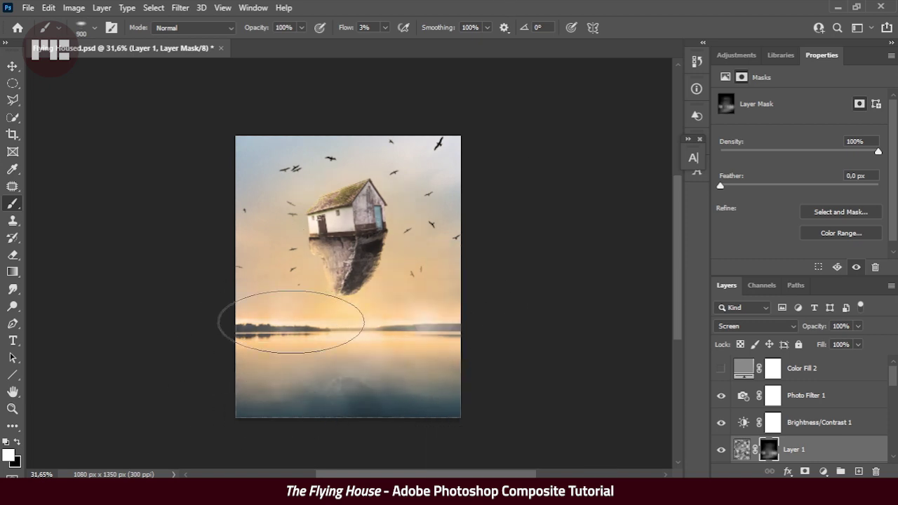
scroll(291, 322, up, 3)
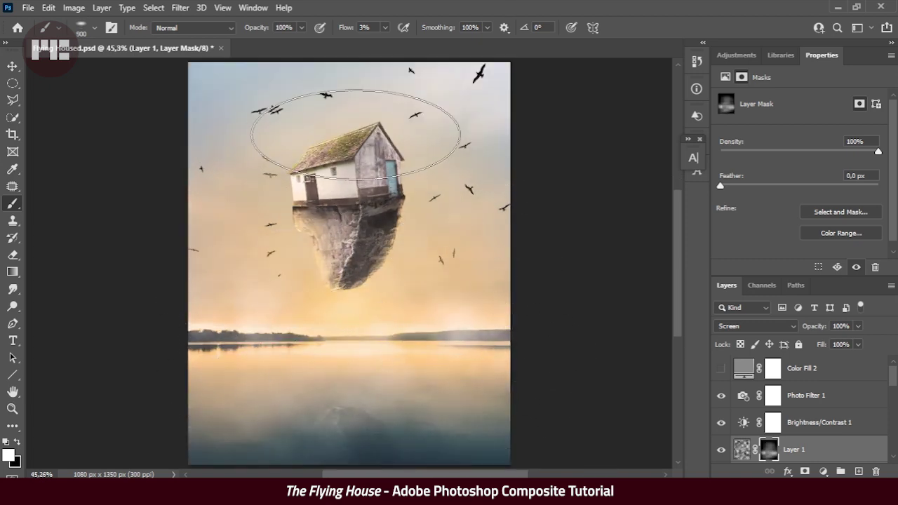
scroll(815, 452, down, 1)
Invert the warm fill's mask, paint soft haze around the house, and save the document.
click(823, 471)
click(807, 238)
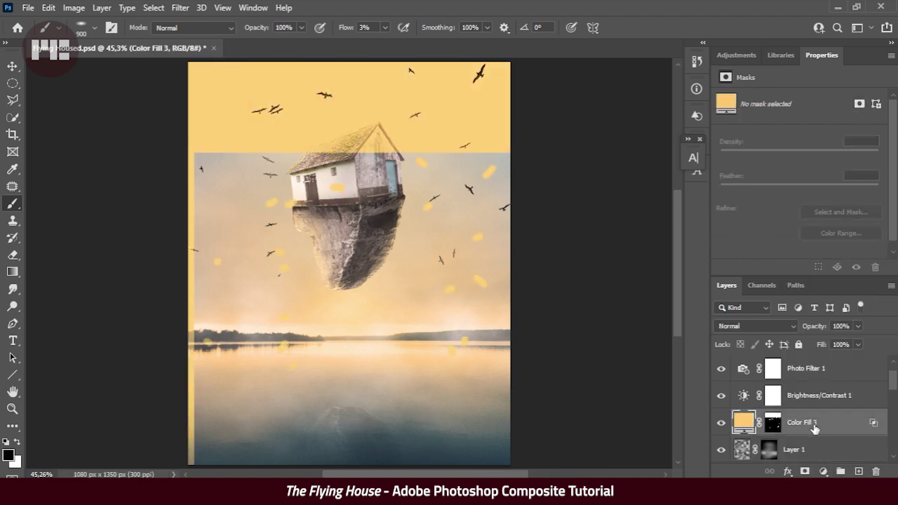
key(ctrl+i)
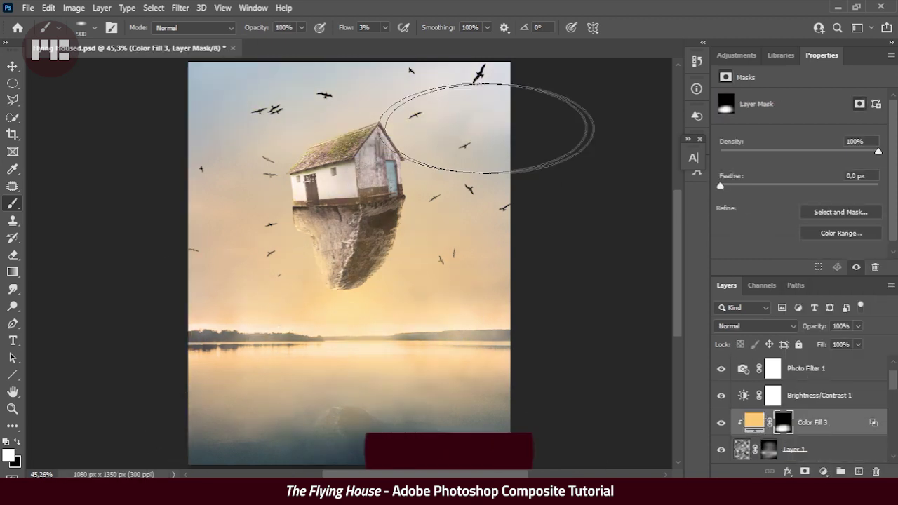
key(alt+bracketleft)
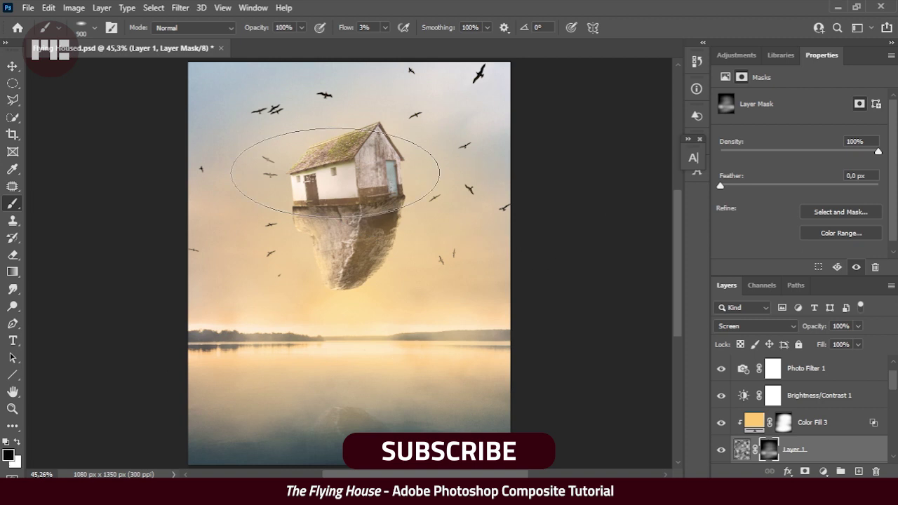
drag(335, 172, 330, 145)
key(ctrl+s)
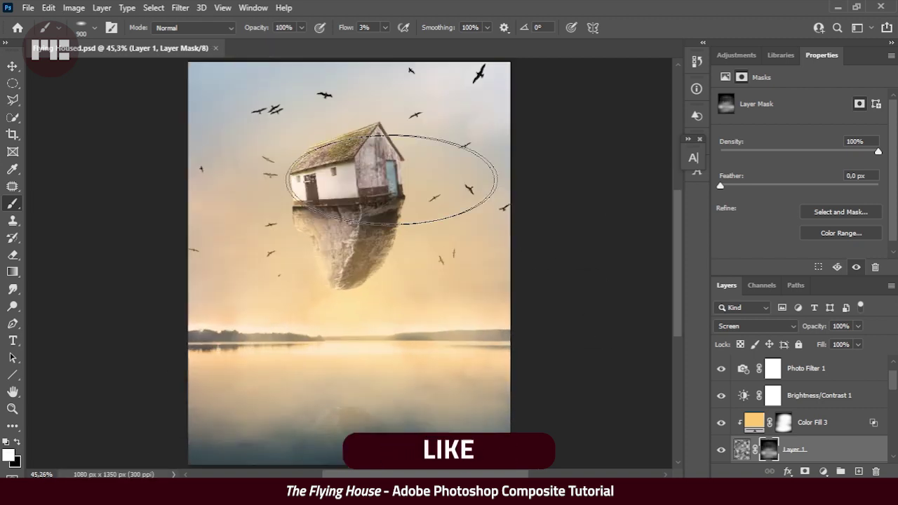
scroll(794, 420, up, 1)
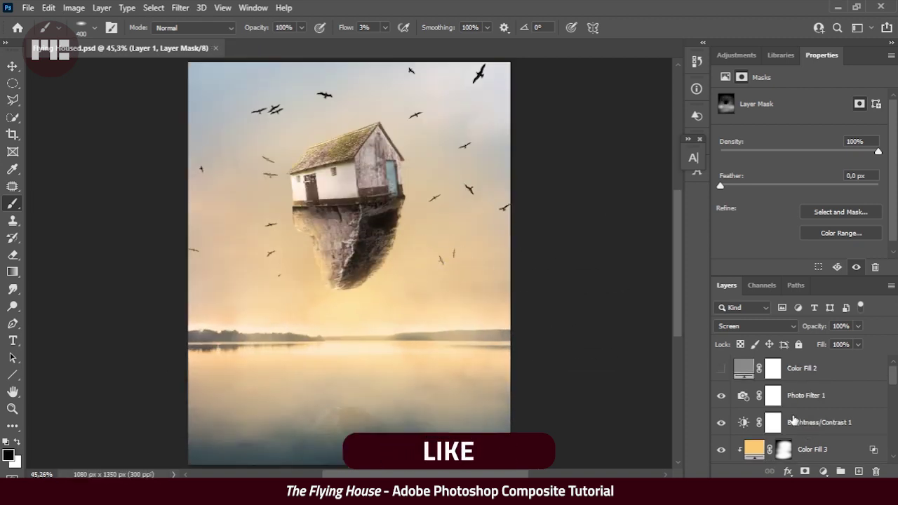
scroll(799, 408, down, 3)
scroll(799, 408, down, 2)
scroll(799, 409, up, 2)
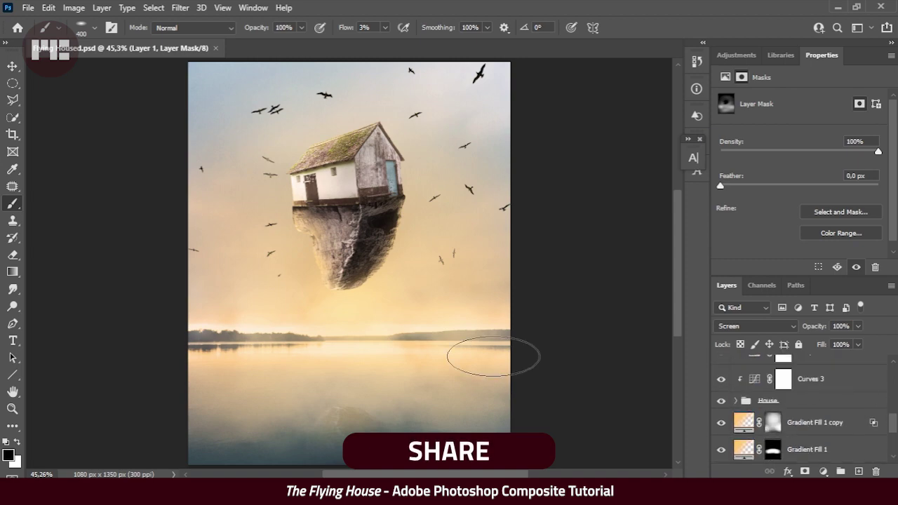
Apply an 8 px Tilt-Shift blur to BG focused over the lake, then select Brightness/Contrast.
scroll(840, 425, down, 3)
click(840, 425)
click(180, 8)
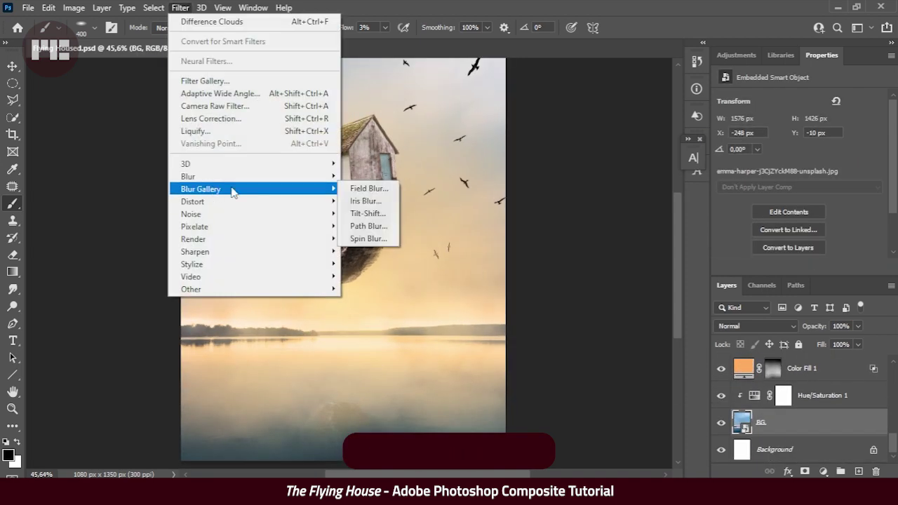
click(367, 213)
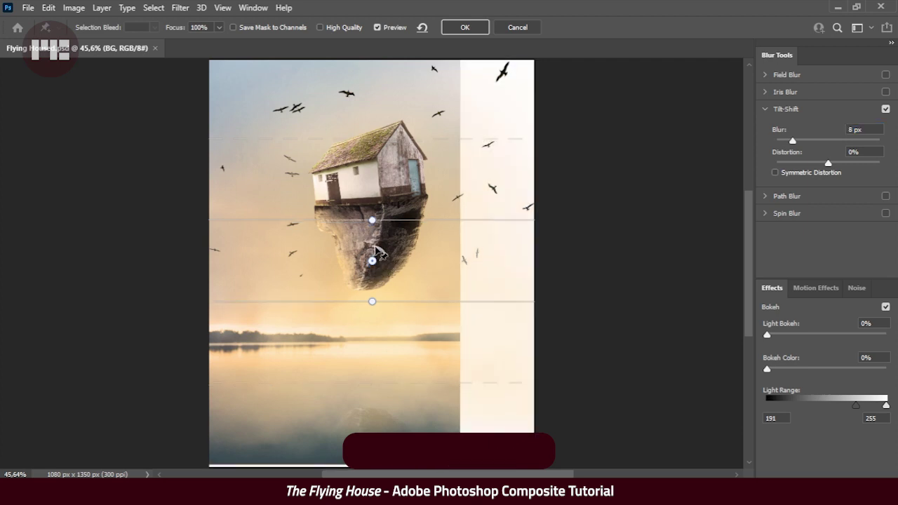
mouse_move(372, 264)
mouse_down()
mouse_move(377, 216)
mouse_move(370, 396)
mouse_up()
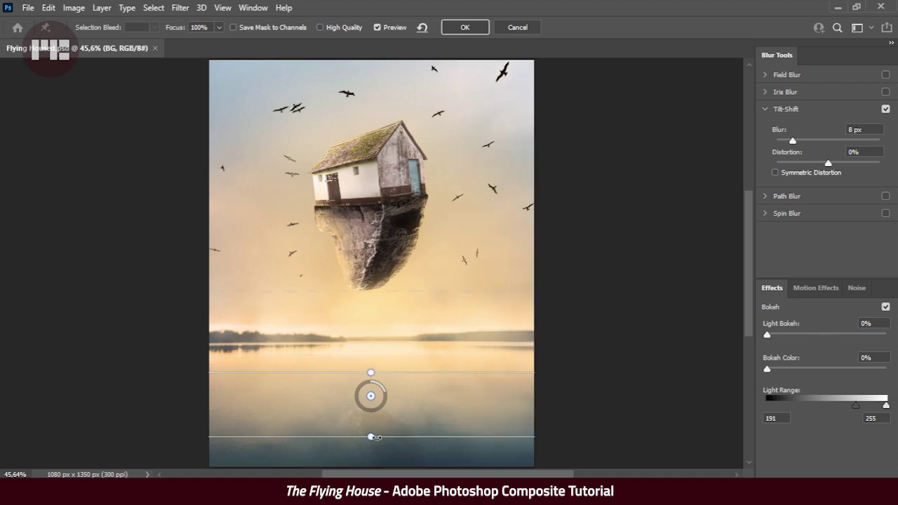
scroll(397, 407, down, 3)
key(Return)
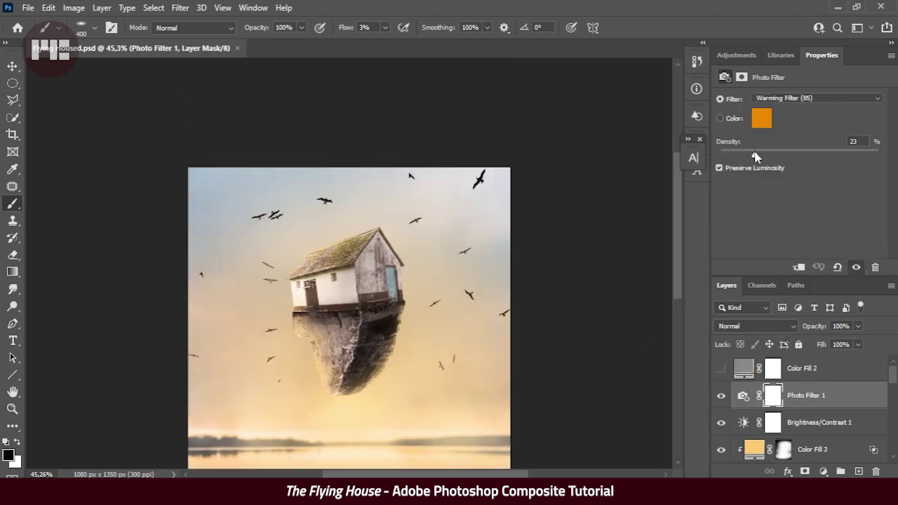
click(818, 419)
scroll(370, 338, down, 3)
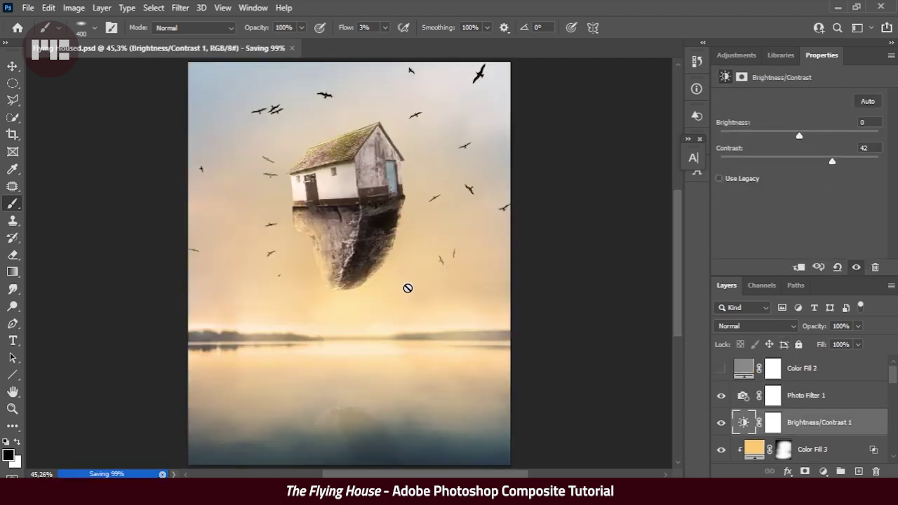